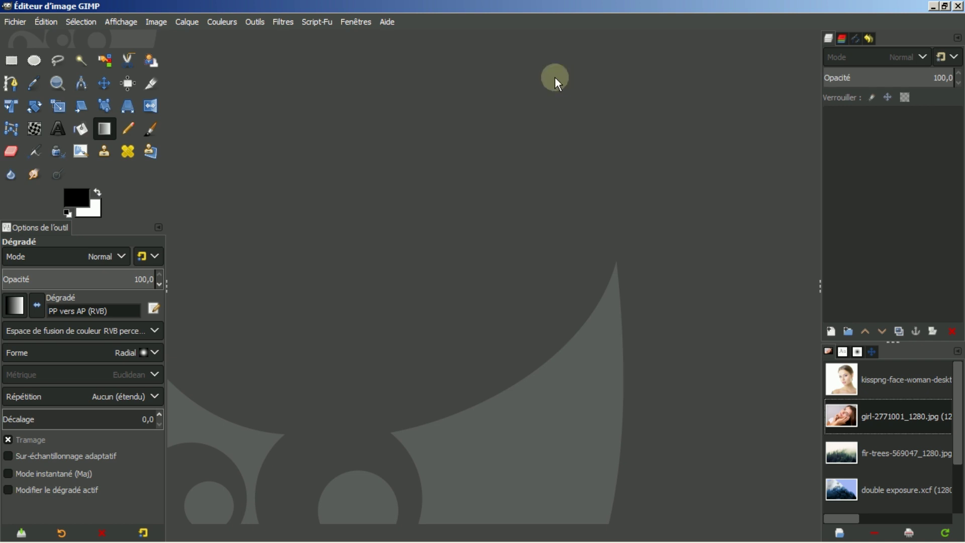
Switch to Chrome, look through the Double exposition board on Pinterest for example portraits, and return to GIMP
mouse_move(176, 537)
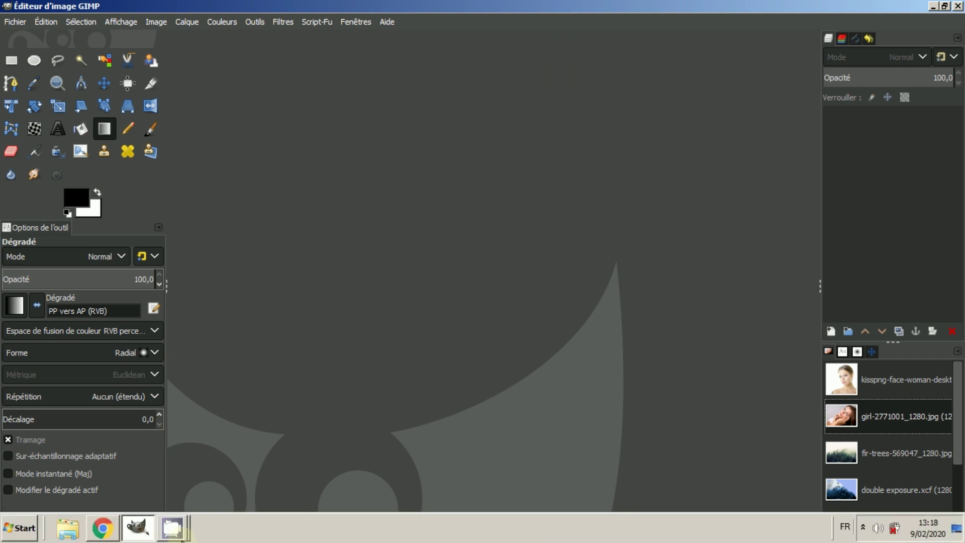
left_click(111, 530)
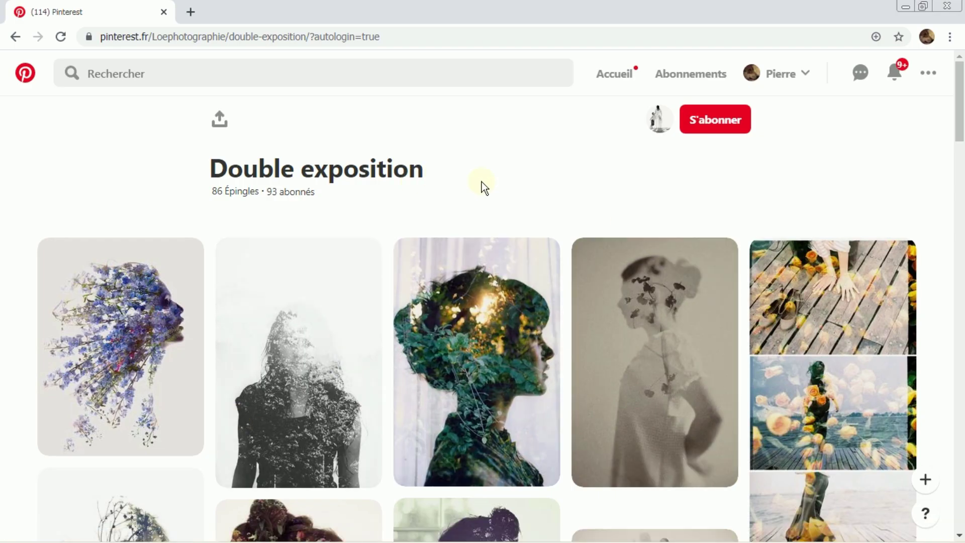
scroll(484, 187, "down", 3)
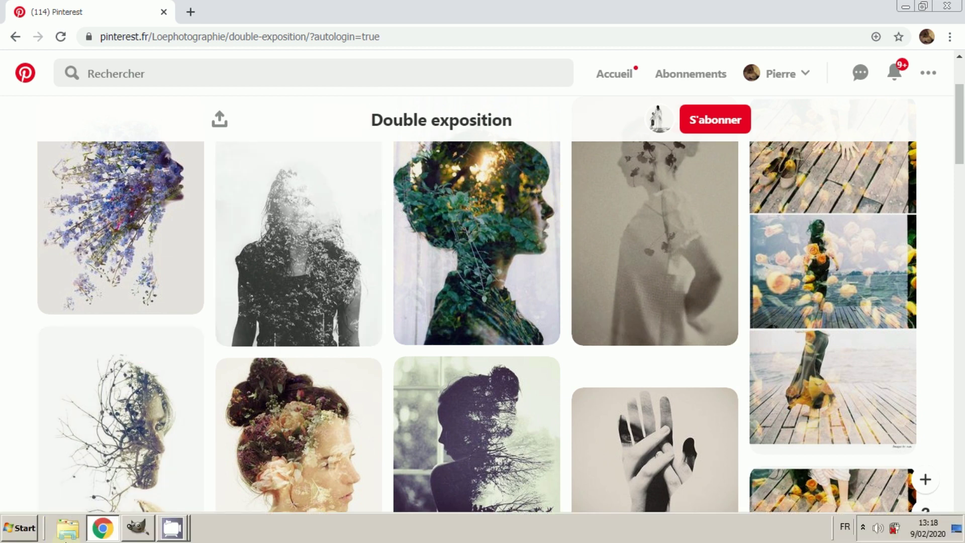
left_click(136, 527)
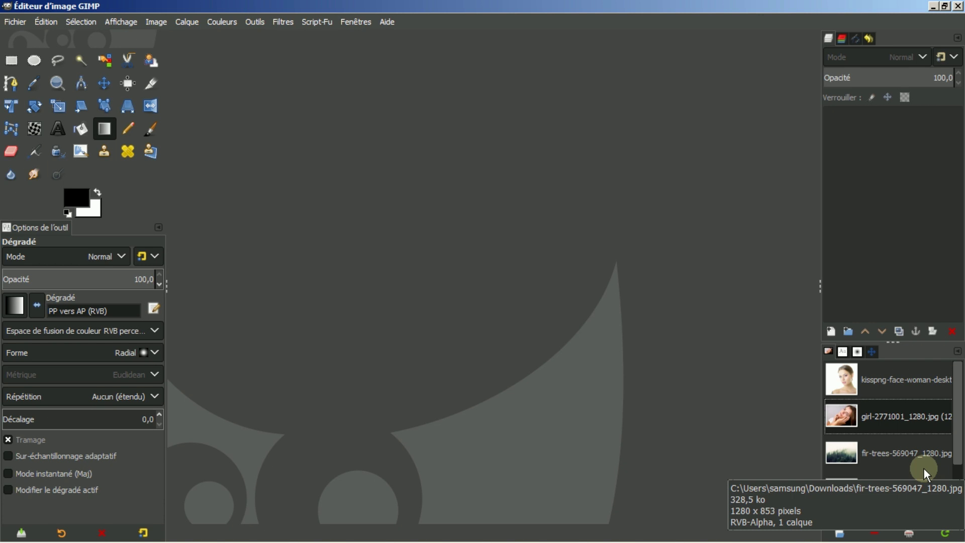
Open the recent kisspng-face-woman portrait and girl-2771001_1280.jpg as separate images
double_click(876, 378)
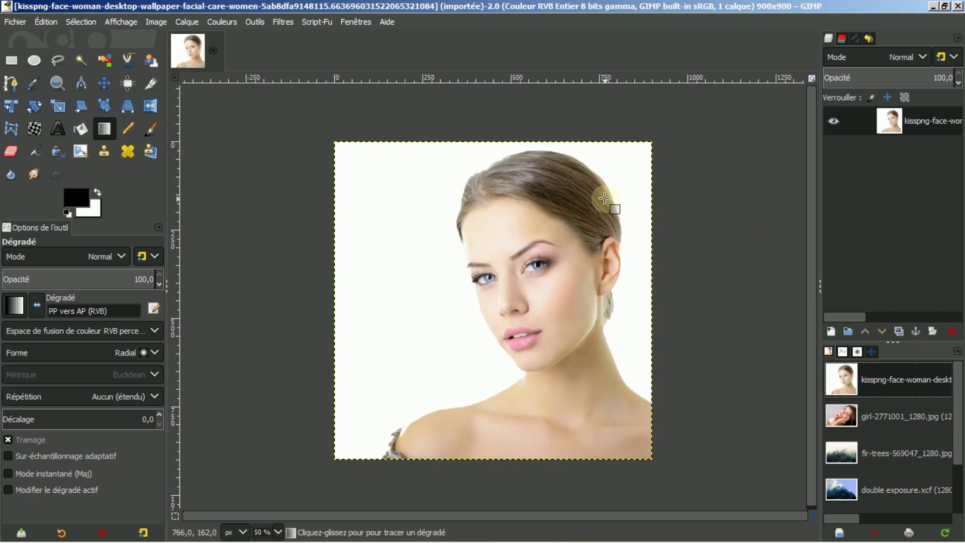
double_click(873, 413)
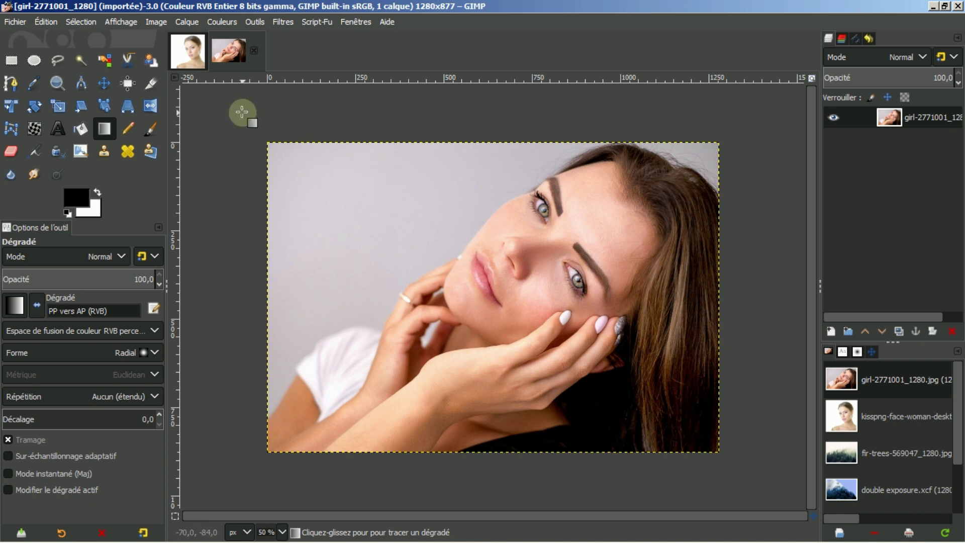
Try selecting the grey background of the girl portrait by colour at threshold 5, and clear the selection
left_click(106, 58)
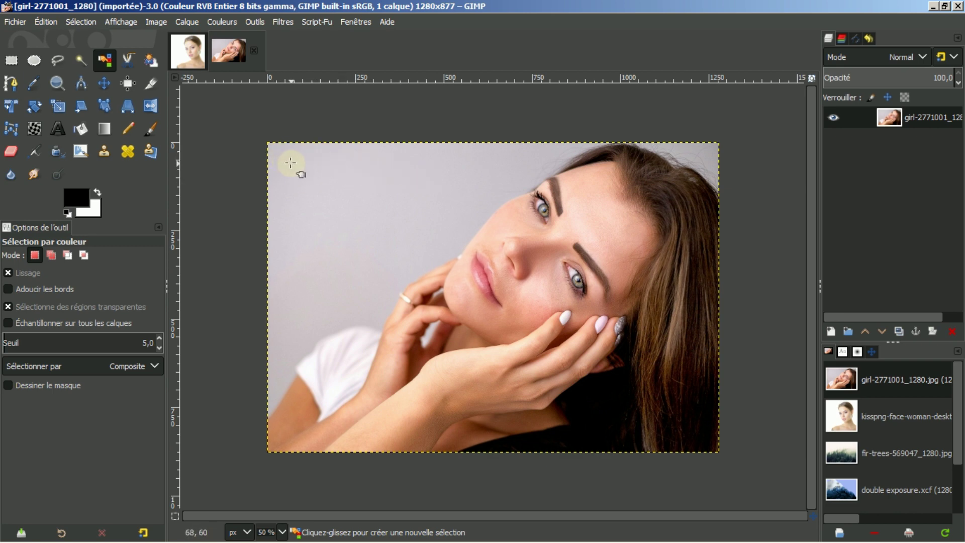
left_click_drag(290, 162, 372, 132)
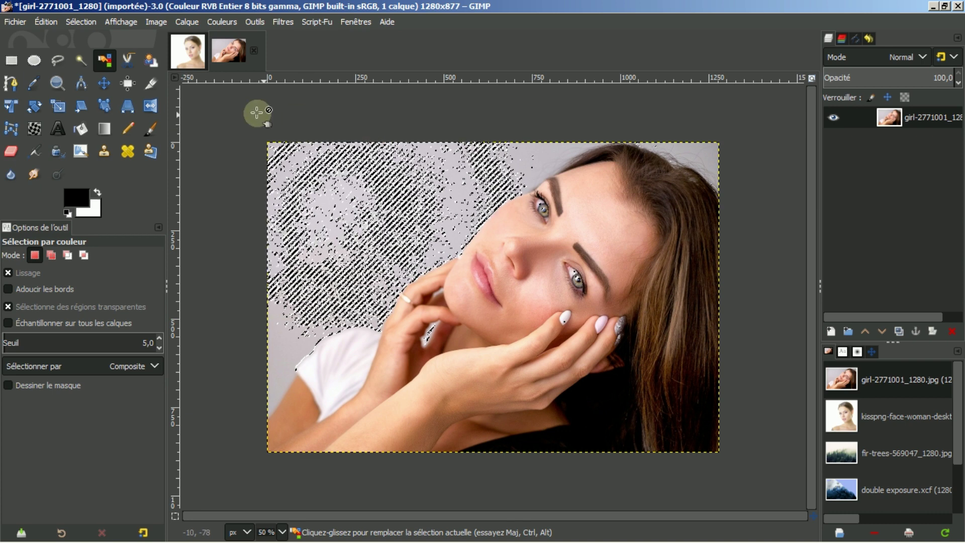
left_click(79, 20)
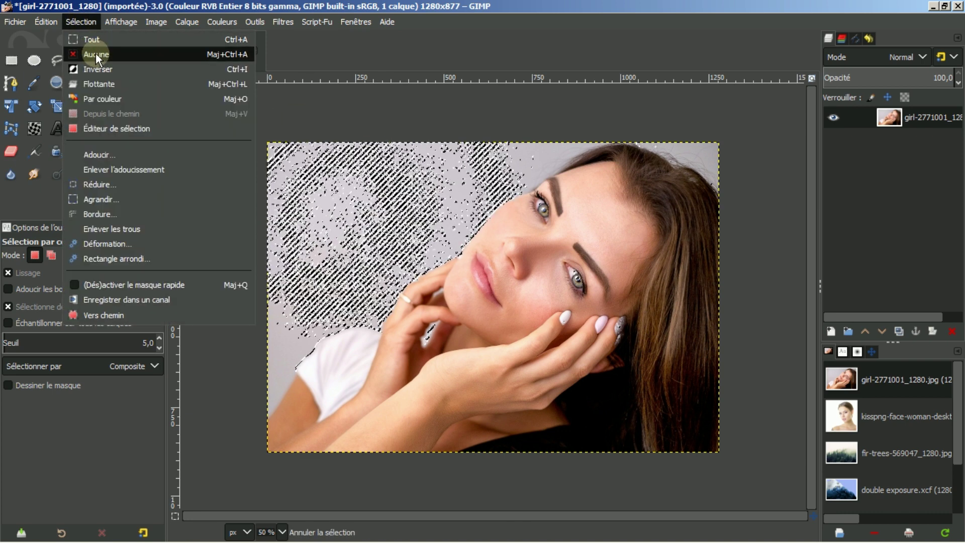
left_click(95, 52)
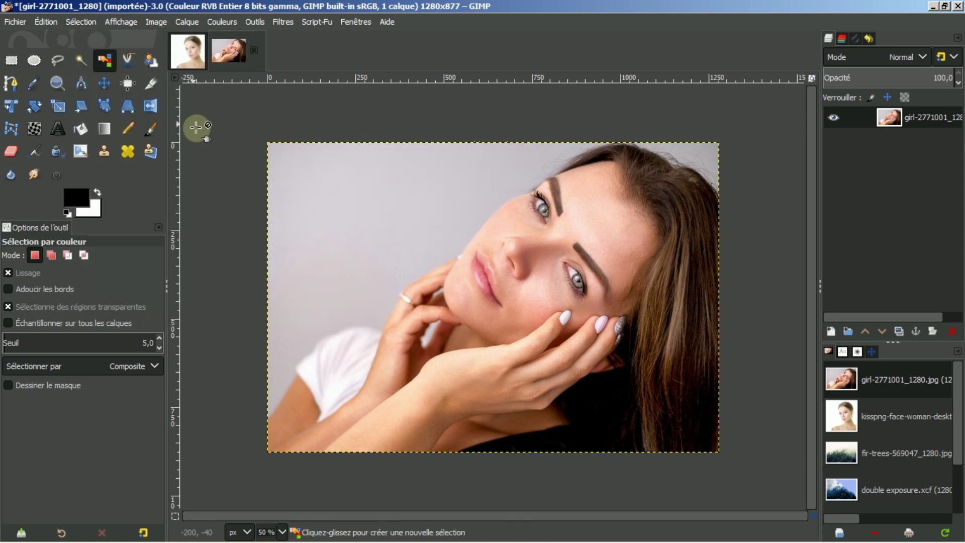
Enable mask drawing for Select by Color and select the grey background at threshold 5
left_click(8, 385)
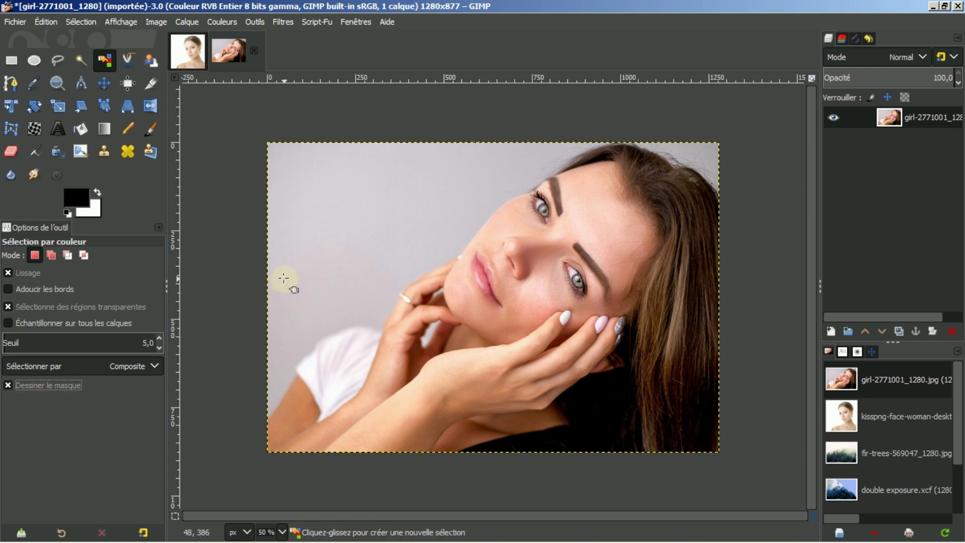
left_click_drag(327, 179, 320, 168)
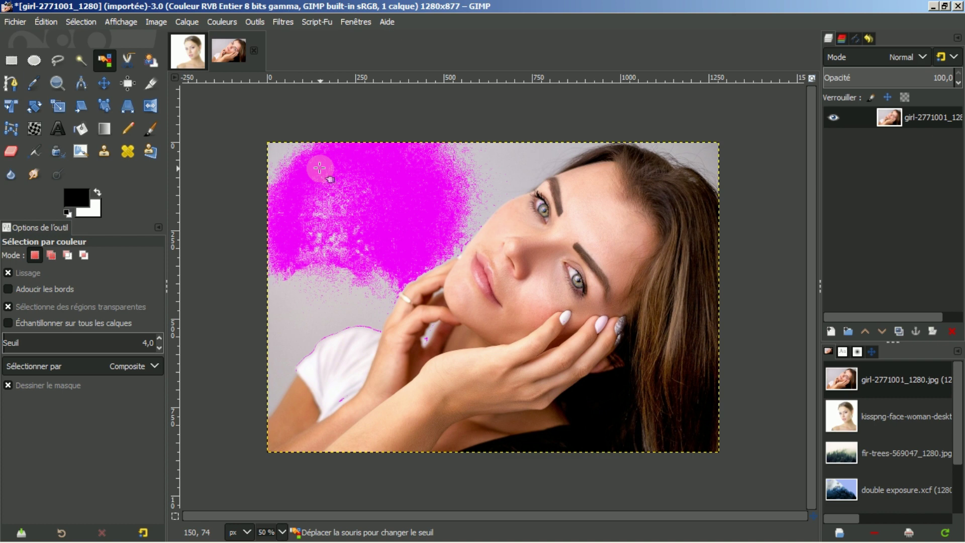
left_click_drag(320, 168, 325, 168)
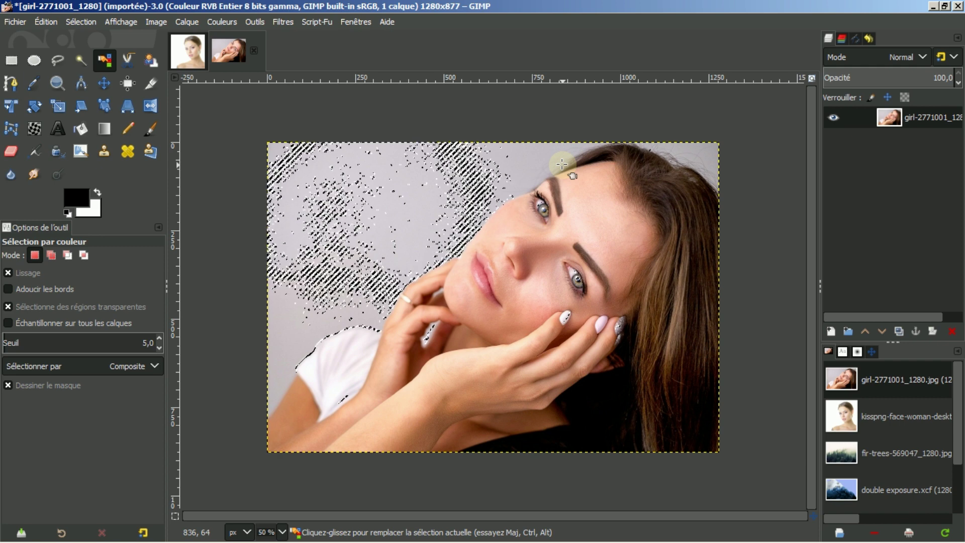
Set the colour selection threshold to 10 and reselect the grey background
left_click(11, 347)
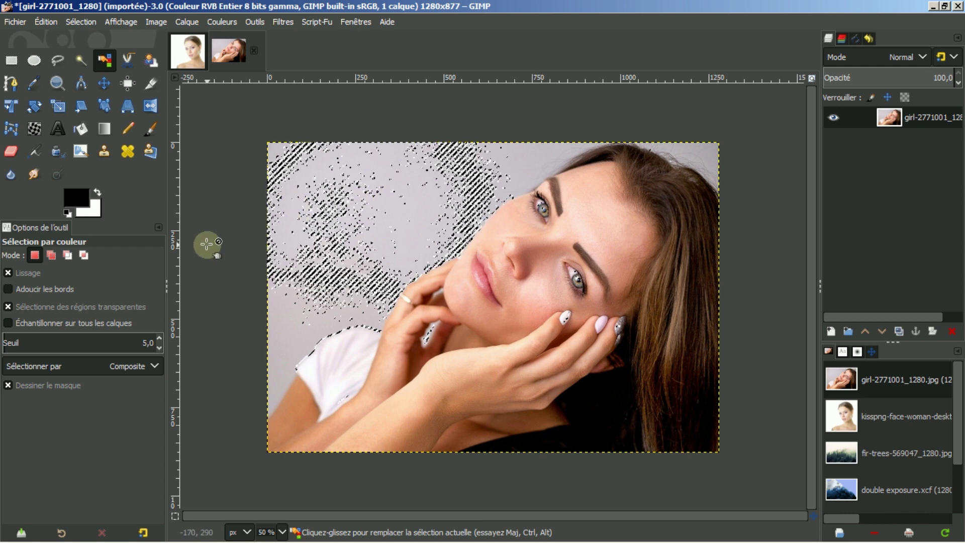
left_click(159, 339)
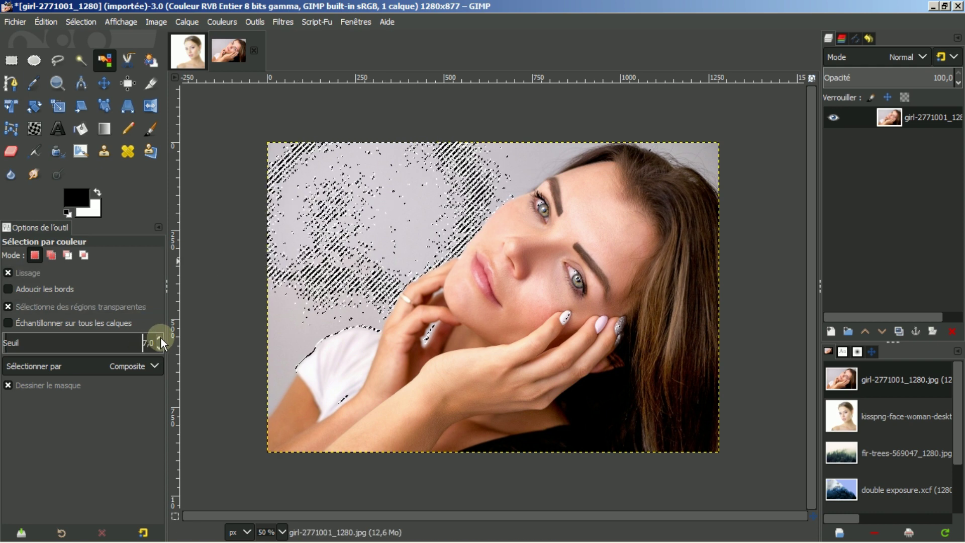
left_click(160, 339)
left_click(160, 339)
left_click(412, 299)
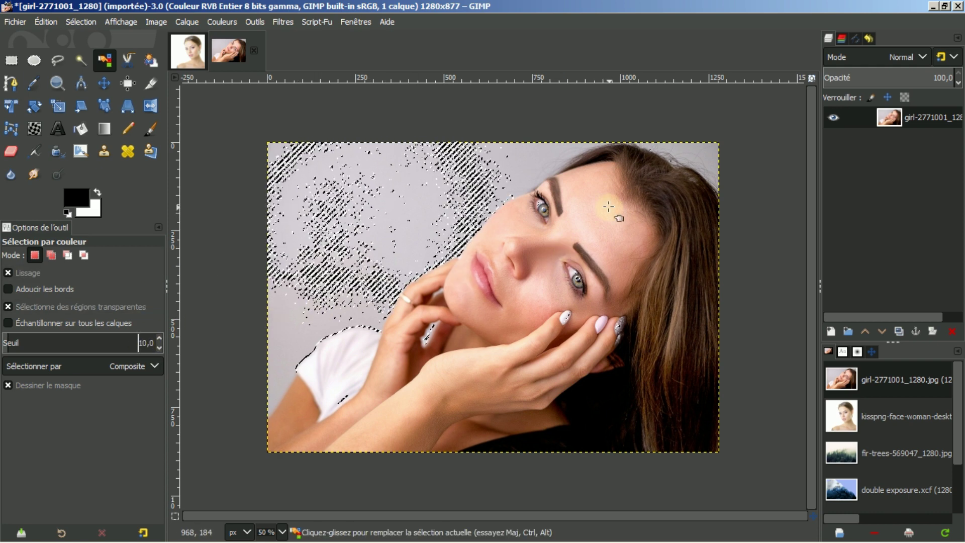
left_click_drag(363, 166, 354, 162)
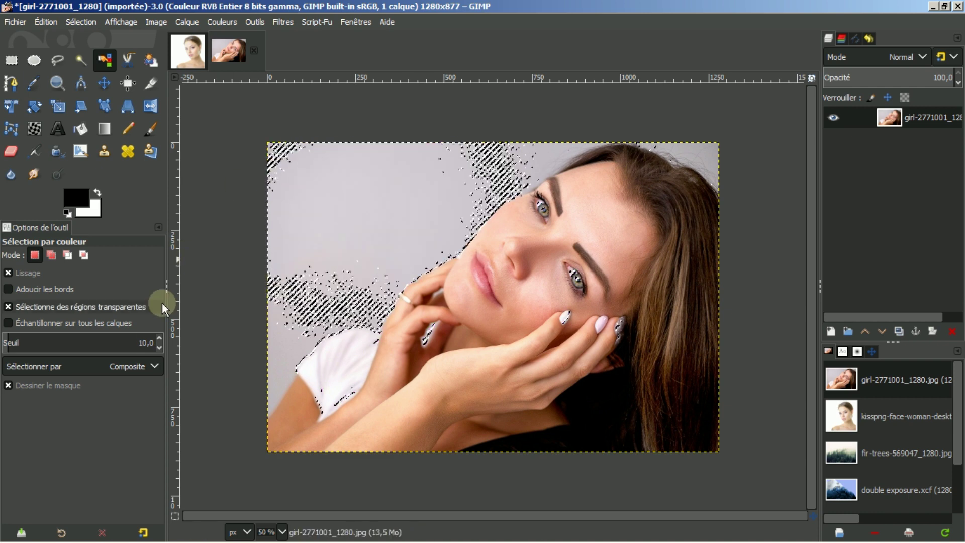
Set the colour selection threshold to 20 and reselect the grey background
left_click(158, 339)
left_click(159, 338)
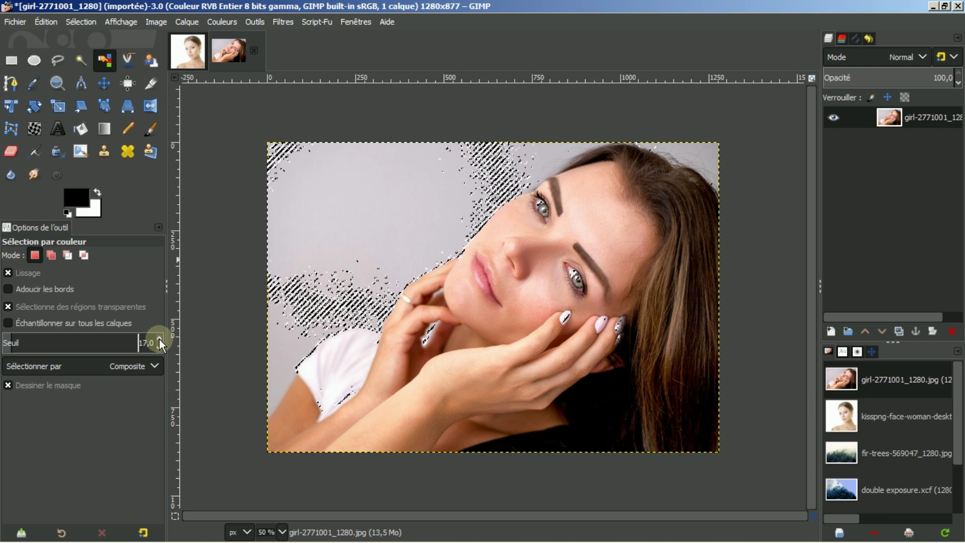
left_click(159, 339)
left_click(159, 339)
left_click(159, 339)
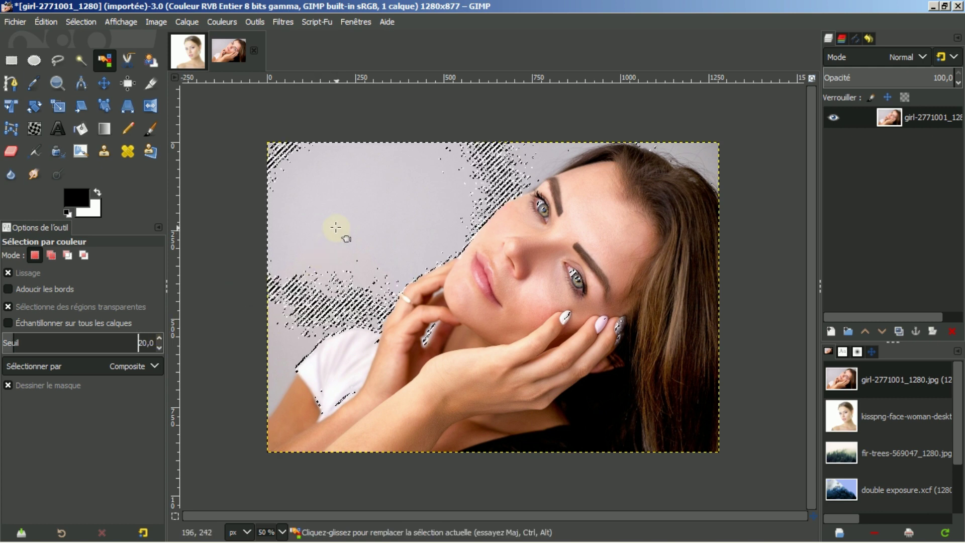
left_click_drag(334, 221, 337, 220)
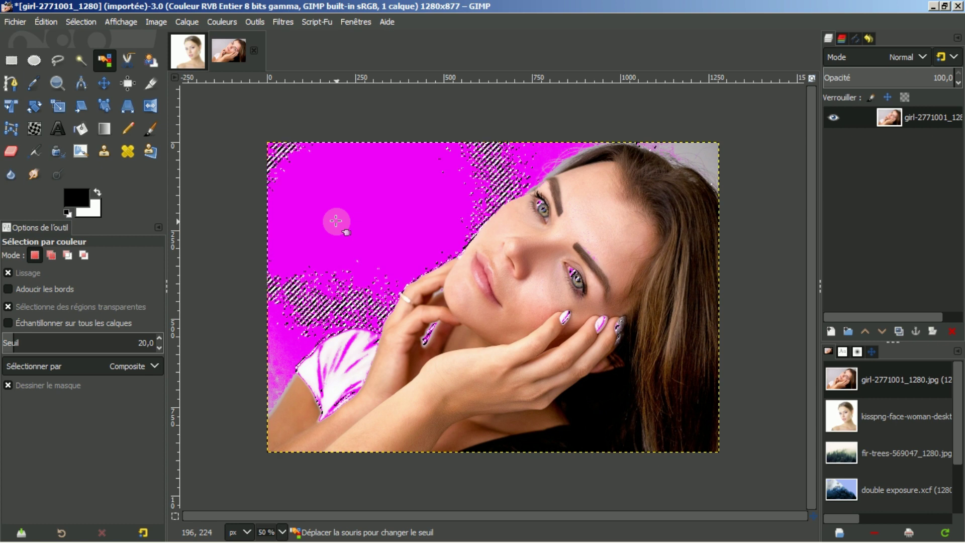
left_click_drag(335, 221, 337, 220)
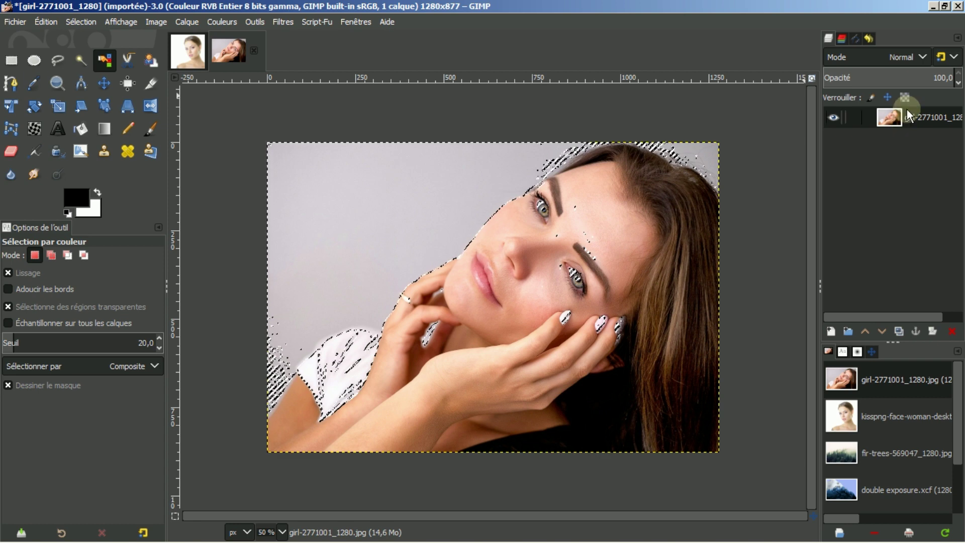
Duplicate the girl portrait layer and hide the original layer
left_click(895, 331)
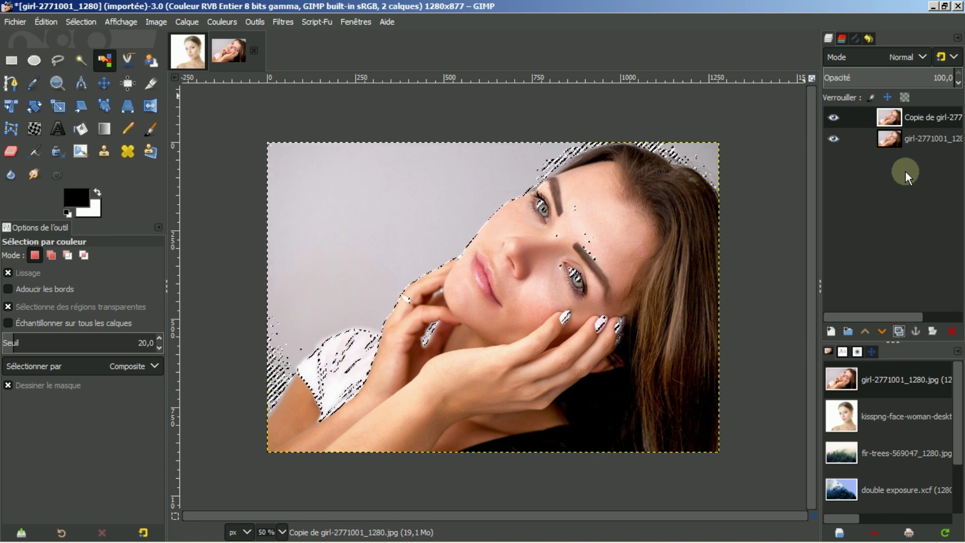
left_click(833, 142)
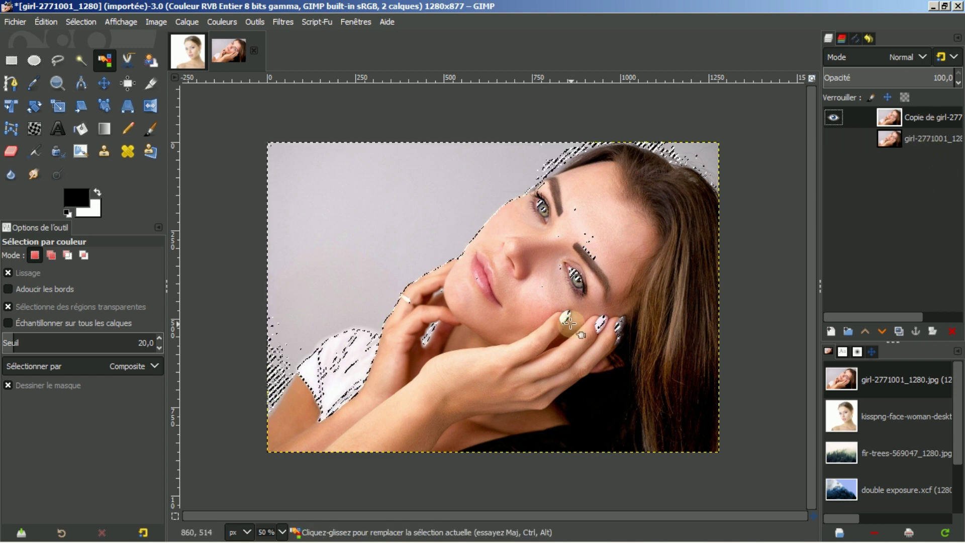
Reselect the grey background on the duplicate layer by colour at threshold 25 and delete it
left_click_drag(313, 176, 312, 176)
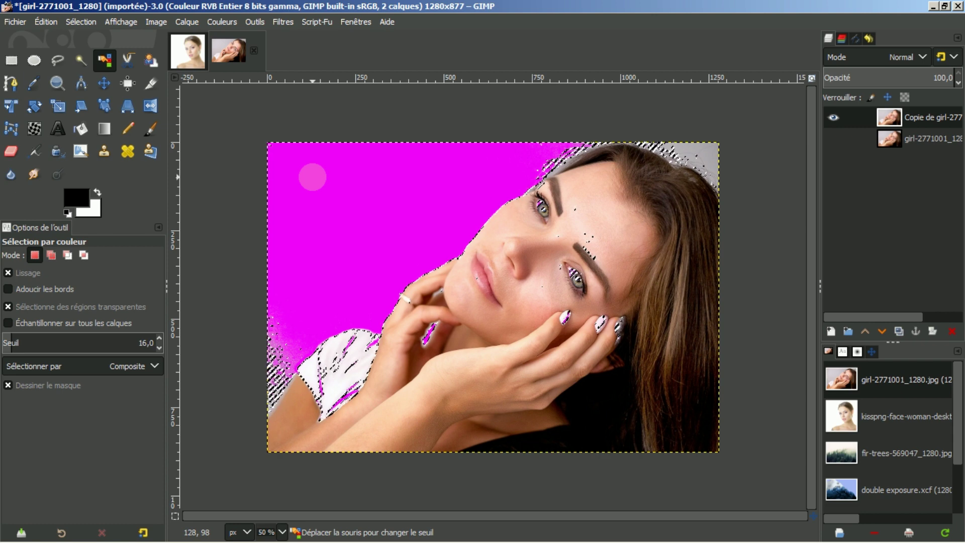
left_click_drag(312, 176, 312, 176)
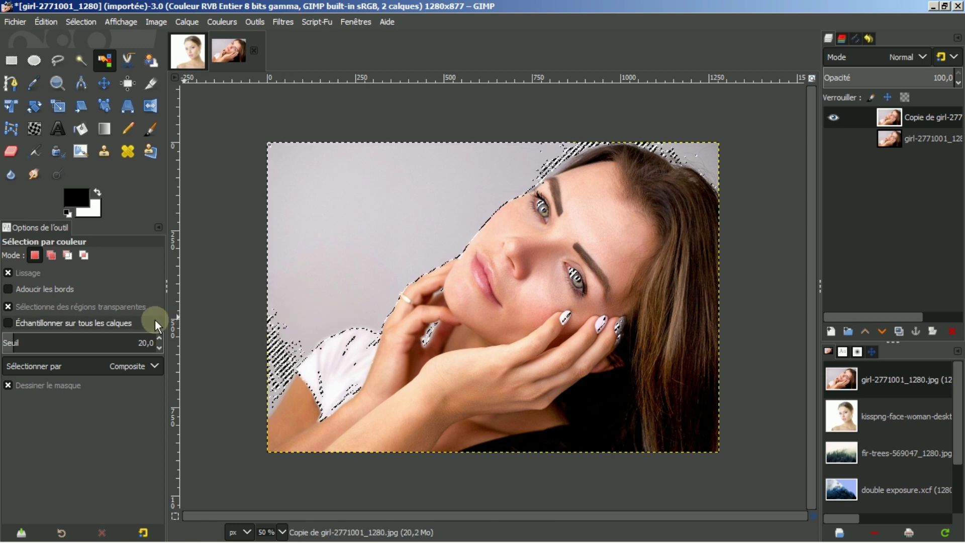
scroll(159, 336, "up", 3)
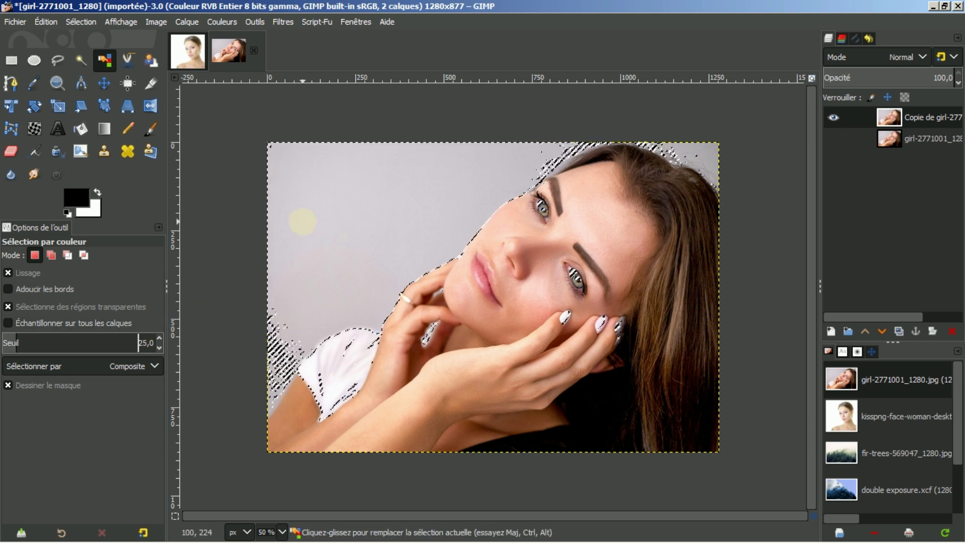
left_click_drag(301, 220, 302, 220)
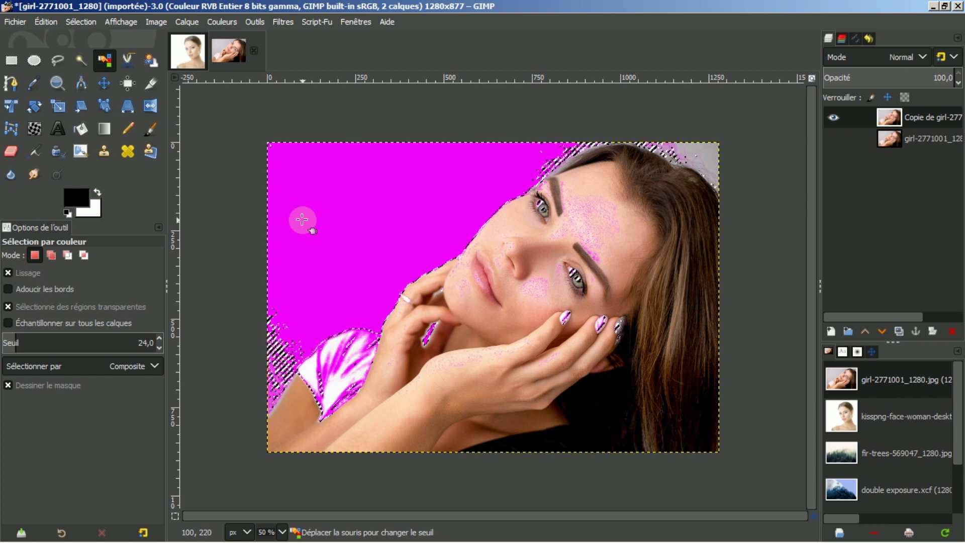
left_click_drag(301, 219, 493, 402)
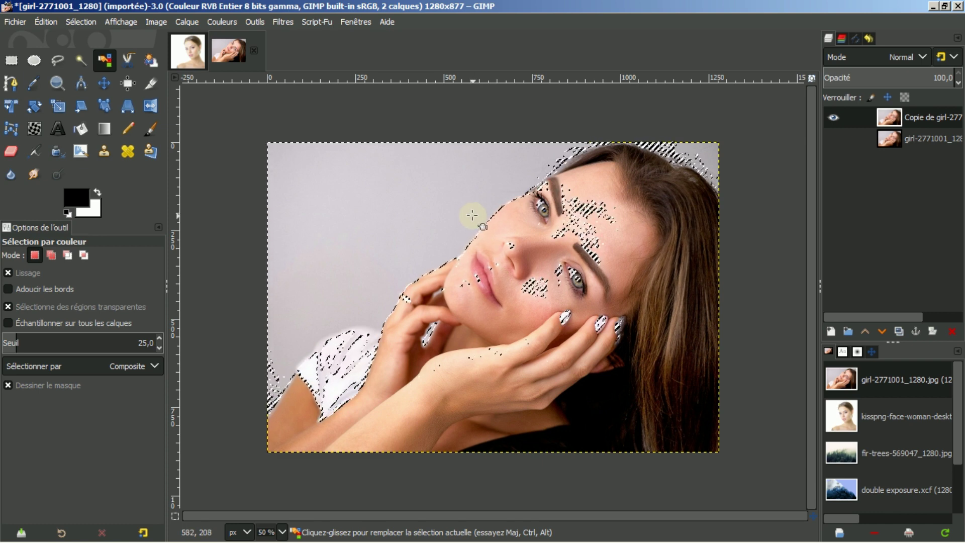
key("Delete")
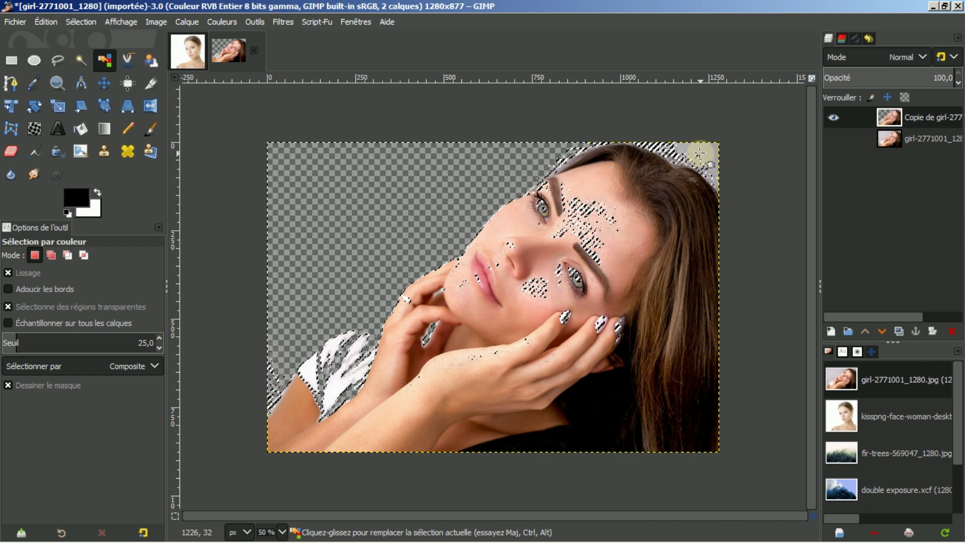
Select the remaining background in the portrait's upper-right corner by colour, delete it and clear the selection
left_click_drag(699, 153, 700, 152)
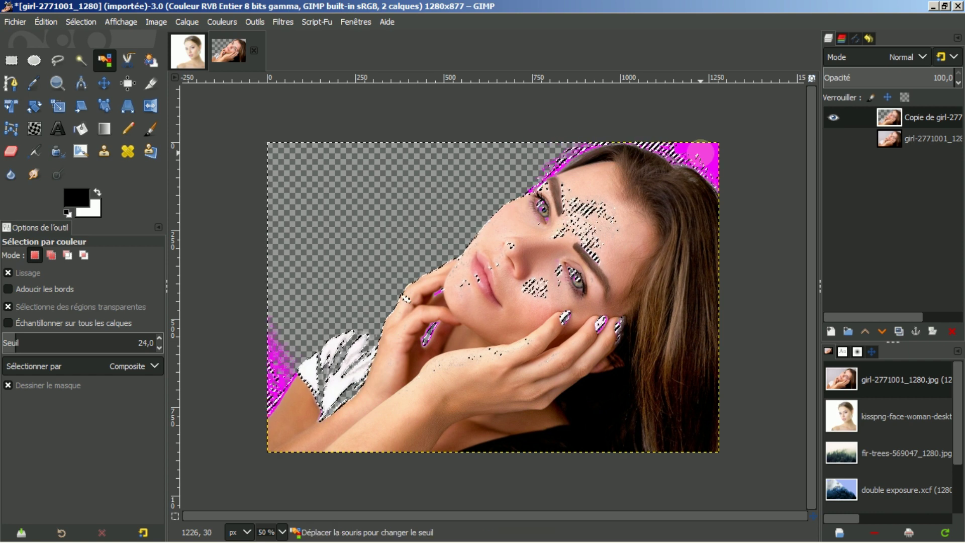
left_click_drag(700, 153, 709, 150)
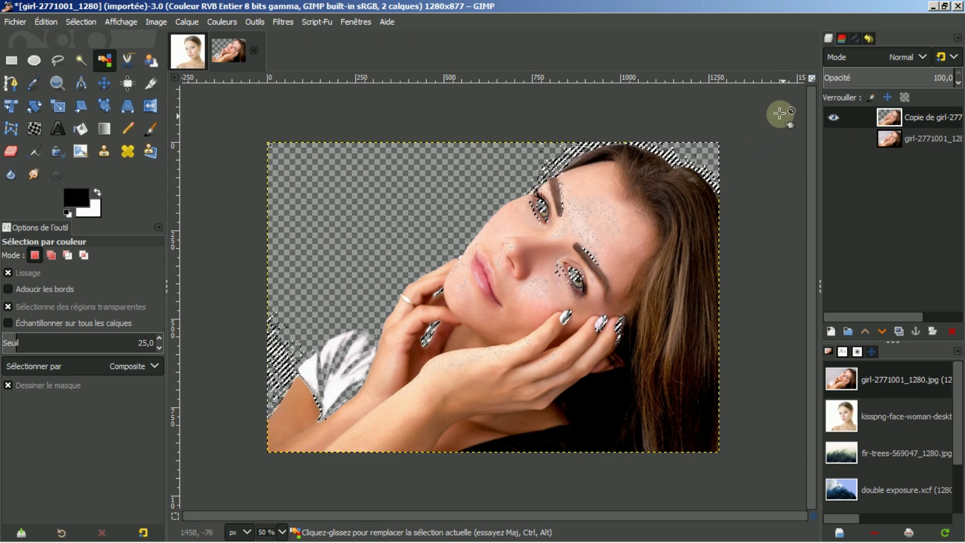
left_click(68, 22)
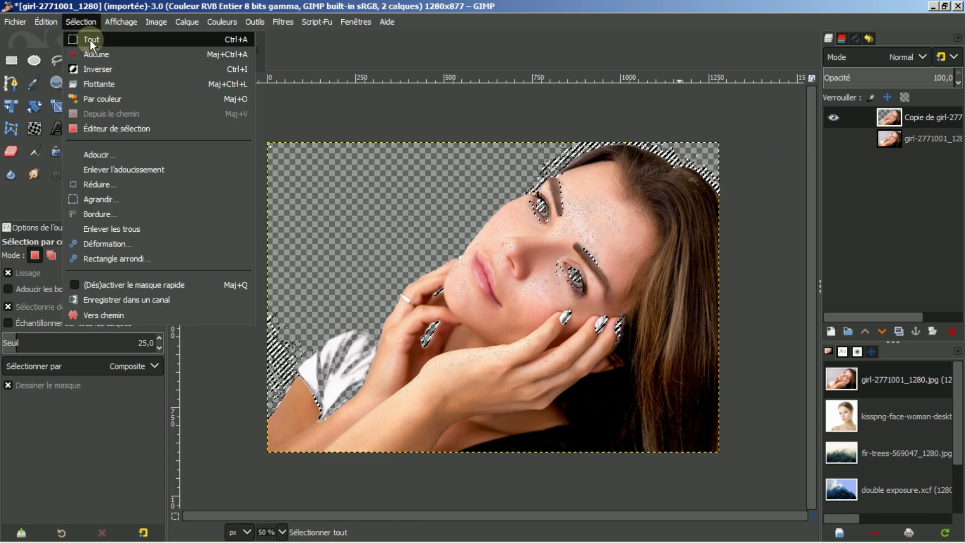
left_click(90, 53)
Compare the cut-out with the original photo by briefly showing the original layer and hiding it again
left_click(940, 236)
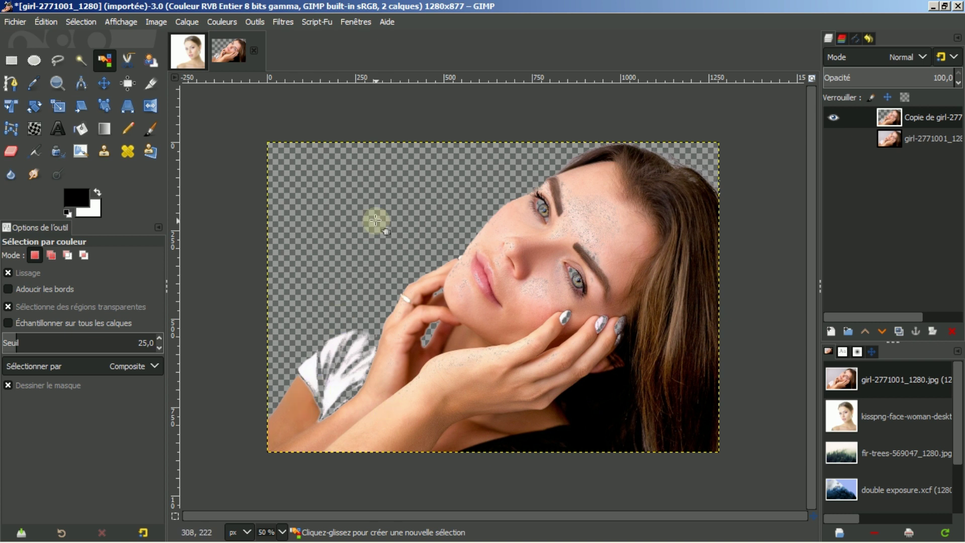
left_click(833, 139)
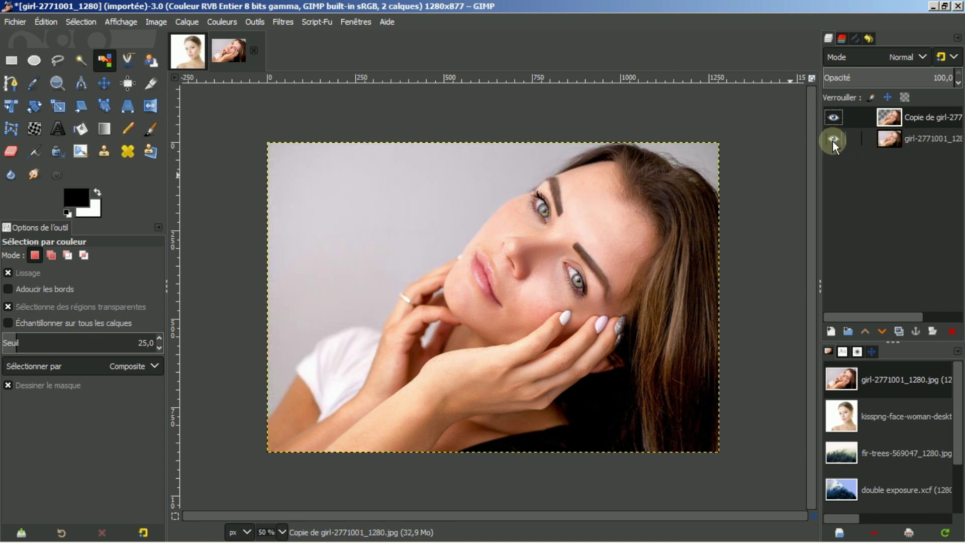
left_click(832, 138)
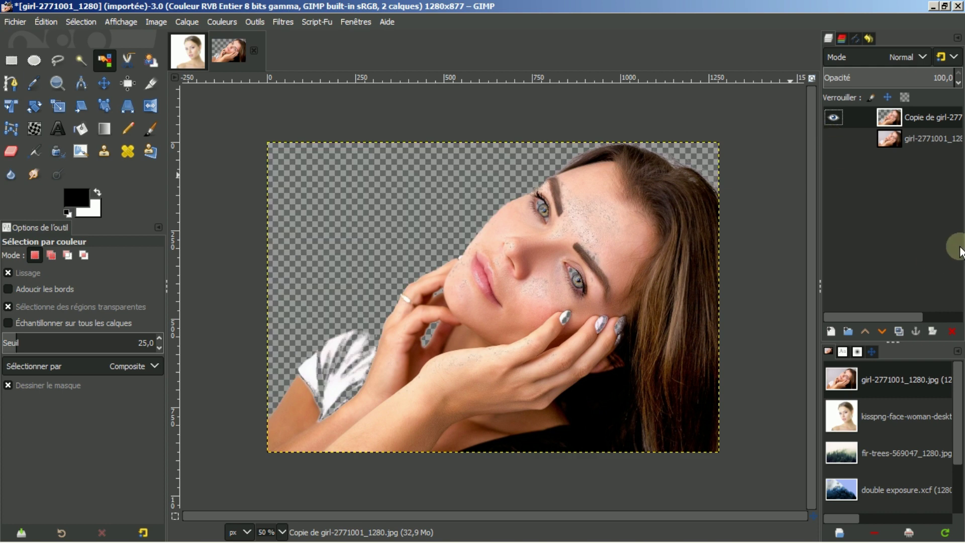
right_click(910, 119)
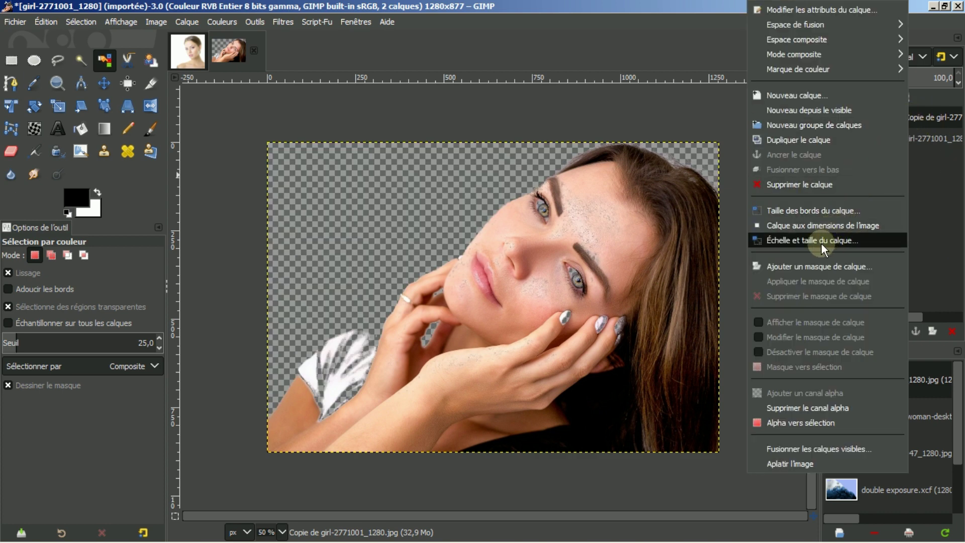
left_click(814, 265)
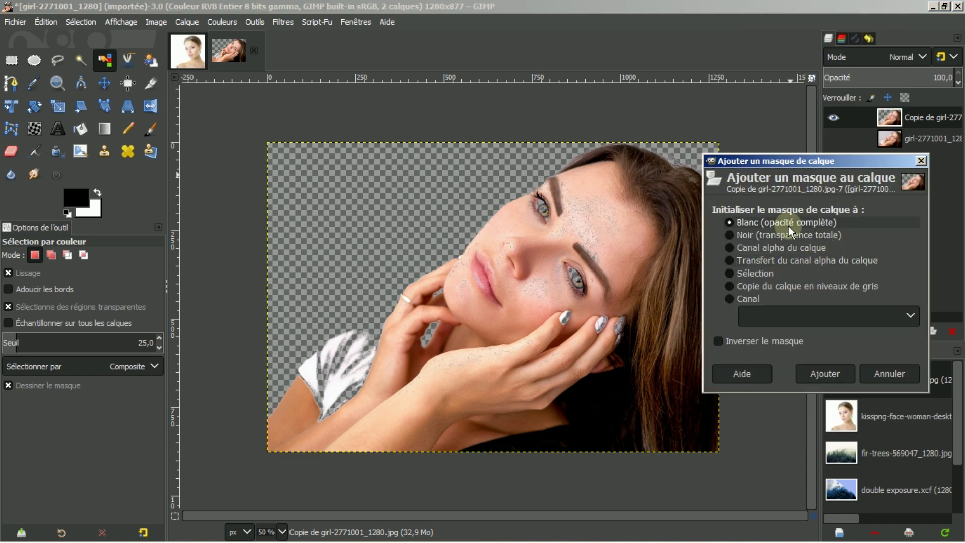
left_click(825, 370)
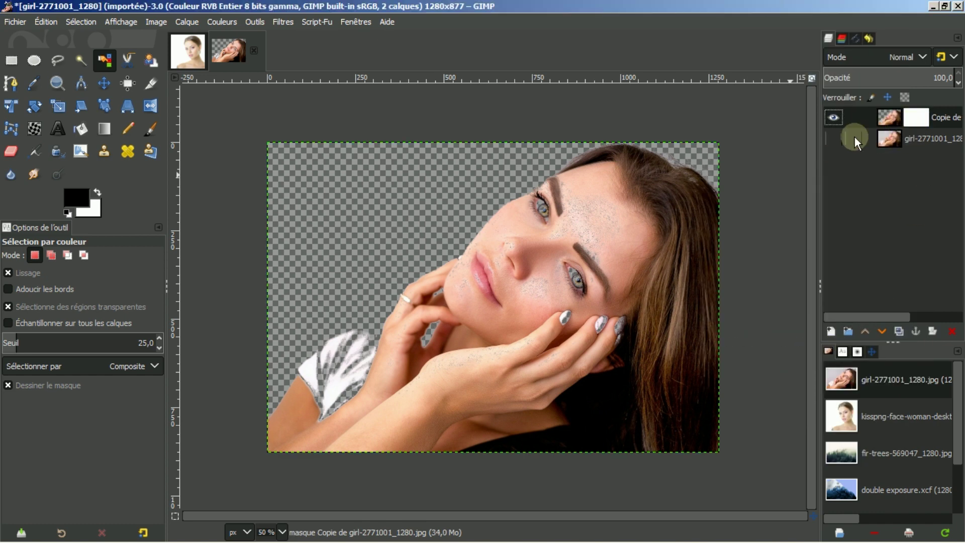
left_click(833, 137)
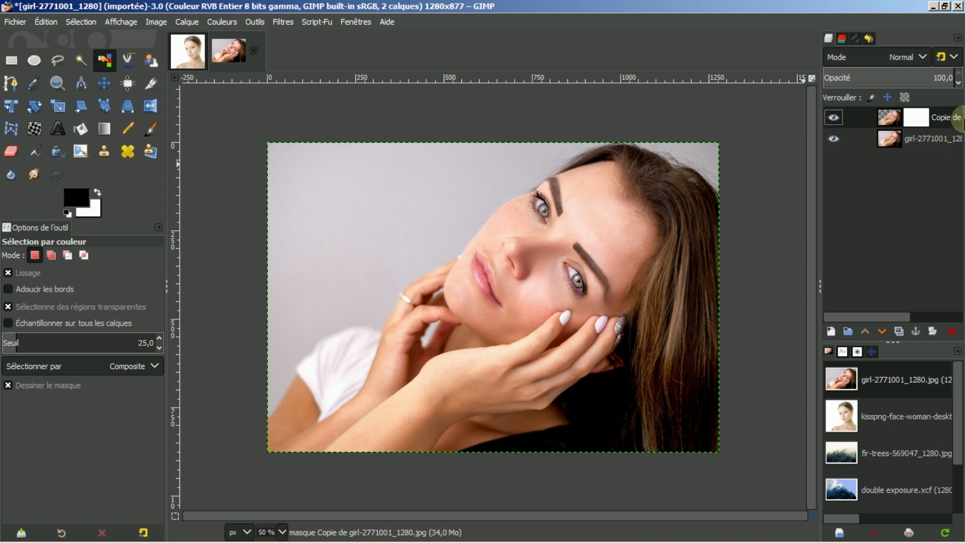
left_click(890, 123)
right_click(891, 122)
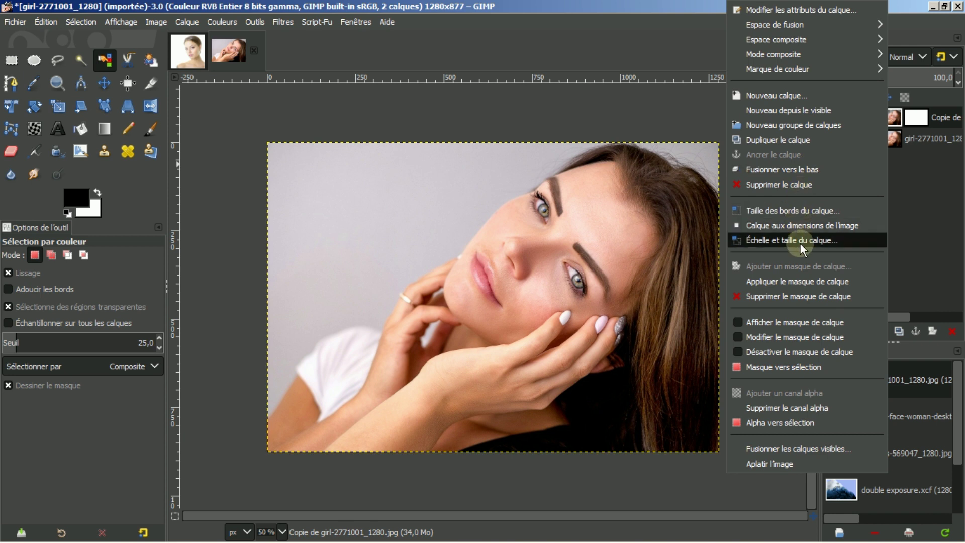
left_click(776, 297)
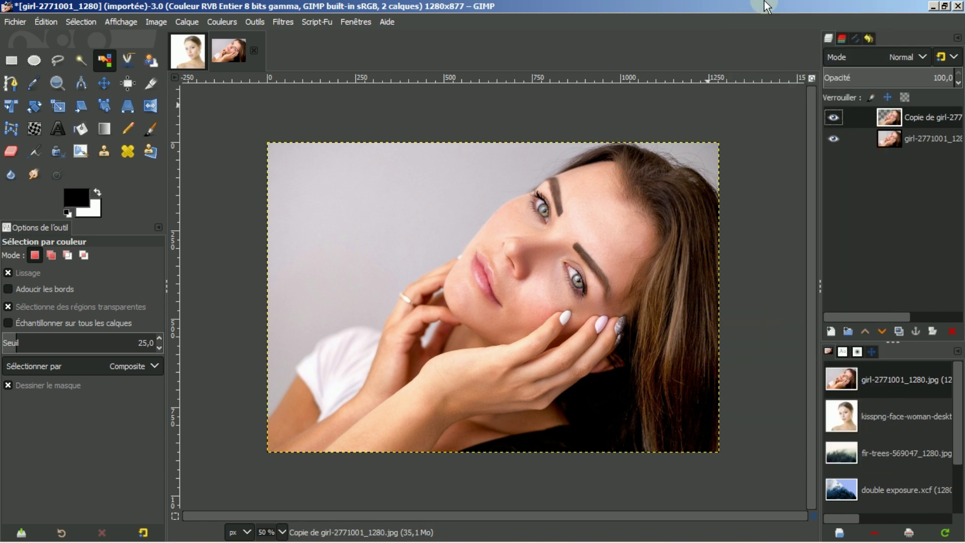
Make the original girl portrait layer visible and move it above the cut-out copy
left_click(832, 138)
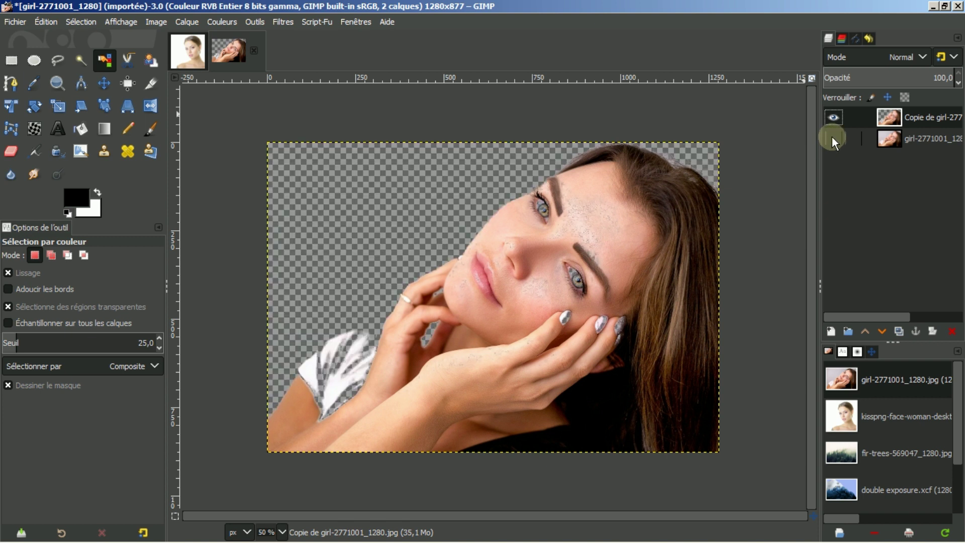
left_click(833, 136)
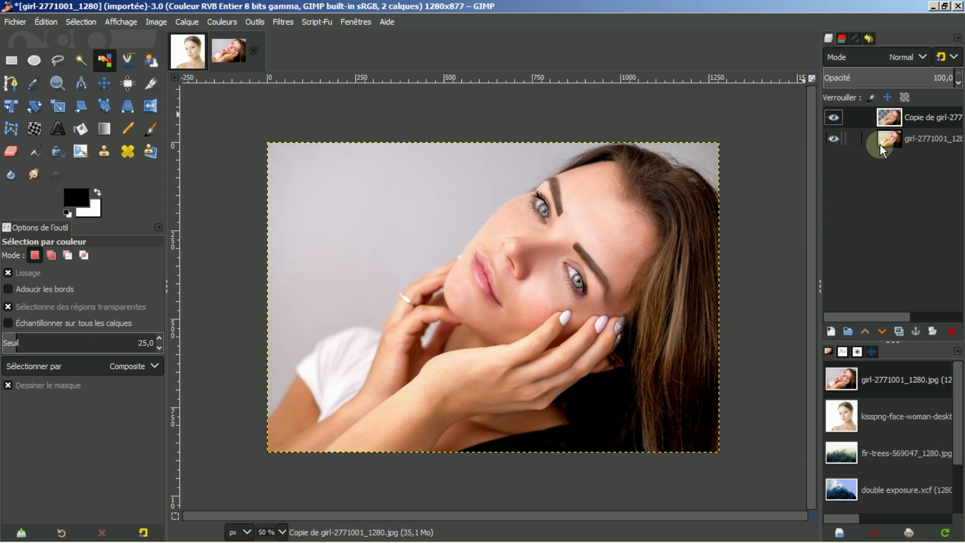
left_click(885, 138)
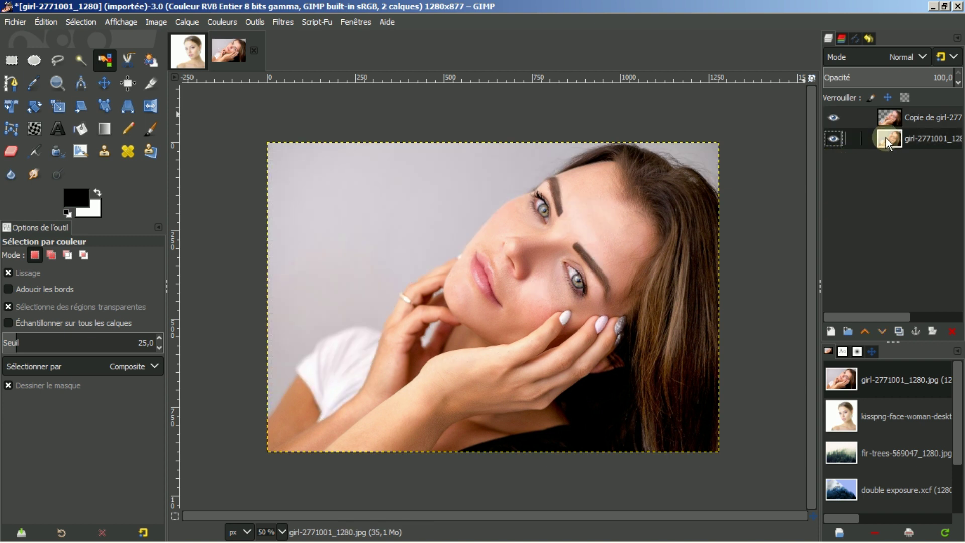
left_click(865, 331)
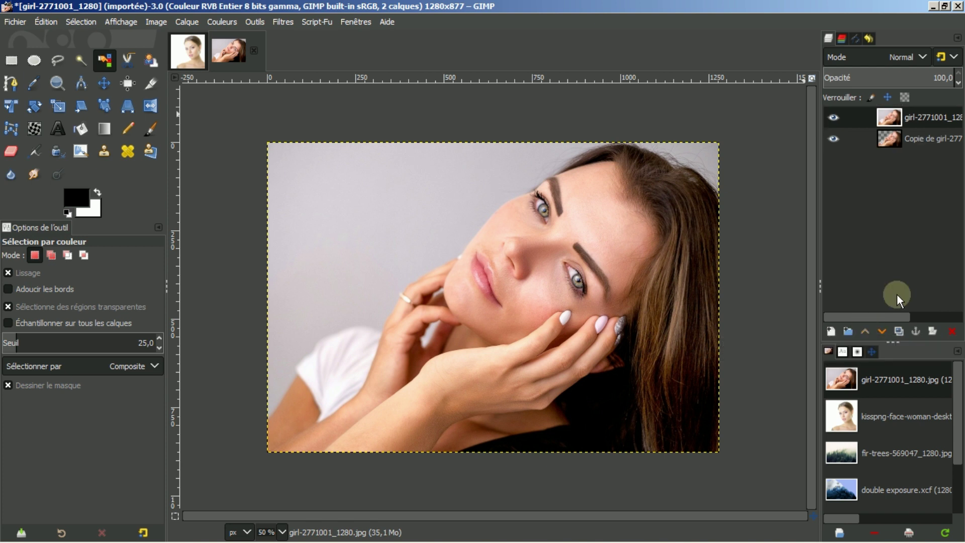
Add a black (full transparency) layer mask to the original girl portrait layer
right_click(898, 117)
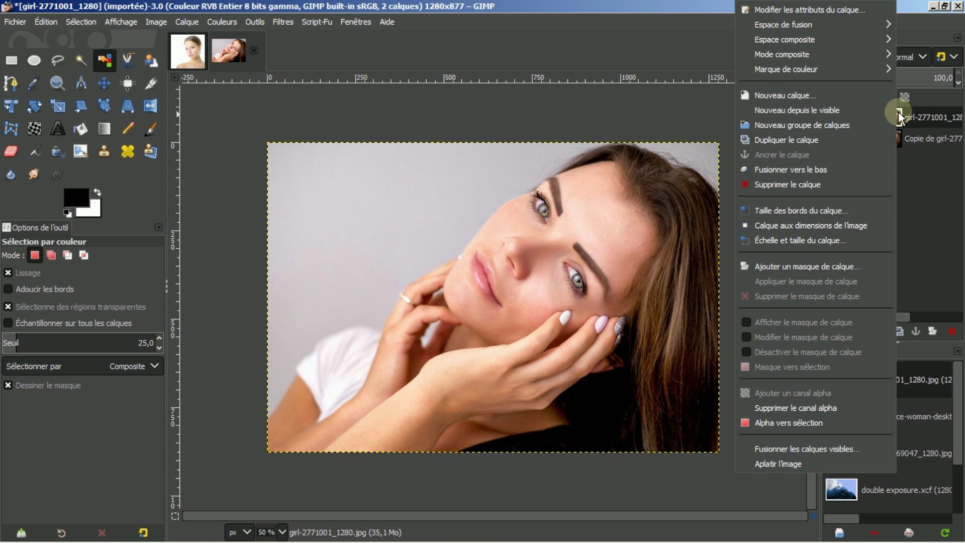
left_click(798, 266)
left_click(711, 235)
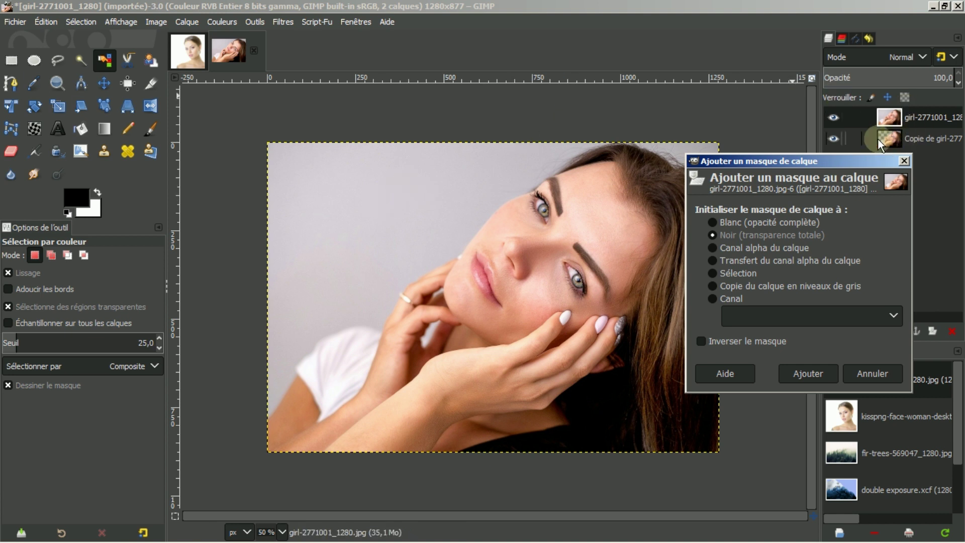
left_click(800, 373)
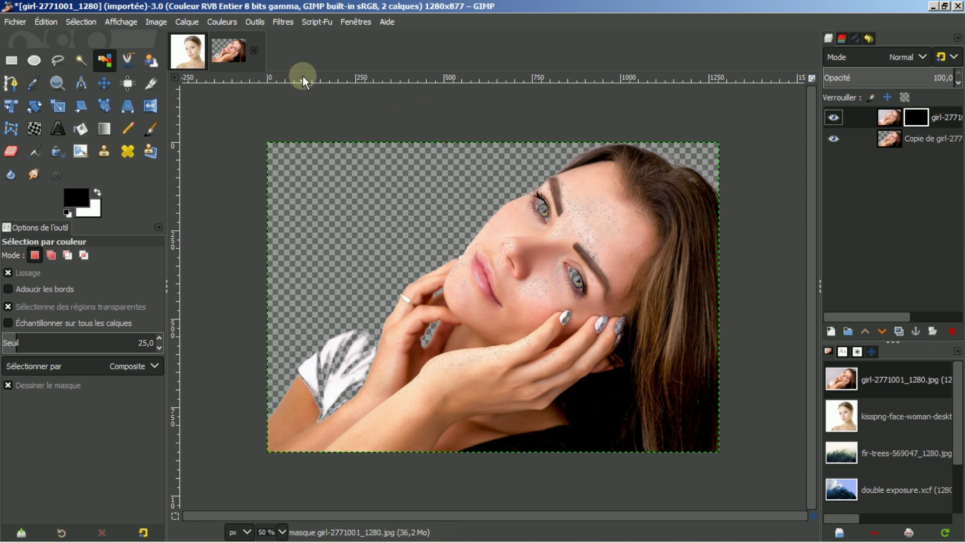
Set up the Paintbrush with the 2. Hardness 100 brush at size 125
left_click(151, 129)
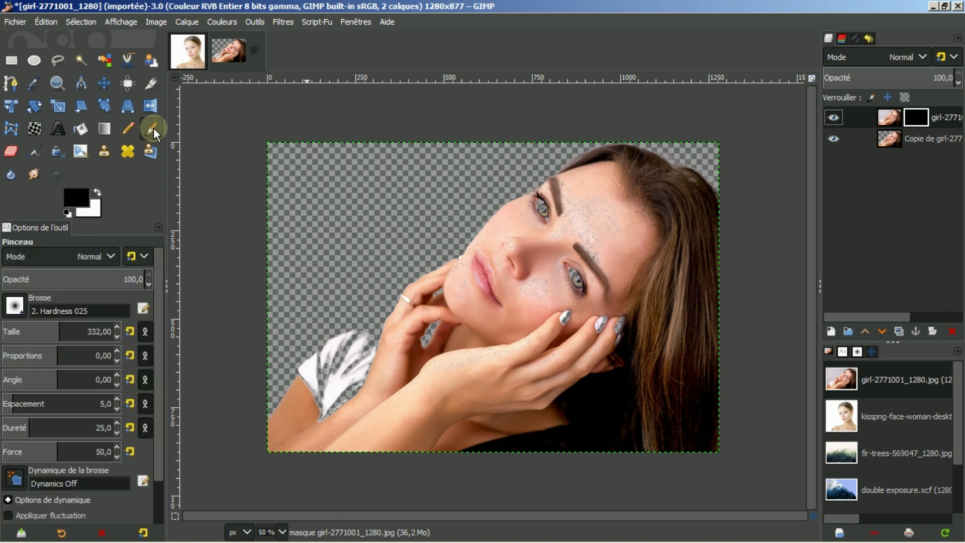
left_click(15, 307)
left_click(67, 348)
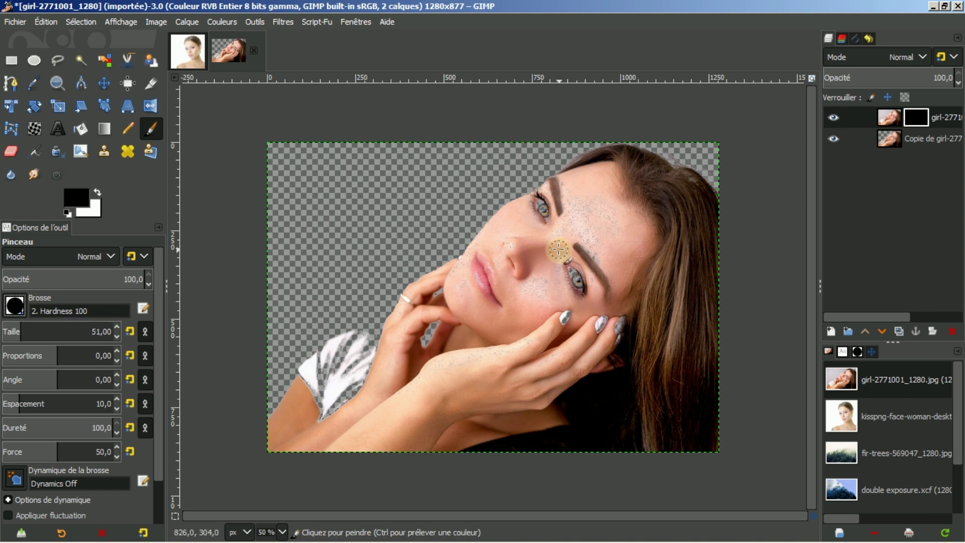
left_click_drag(36, 331, 22, 330)
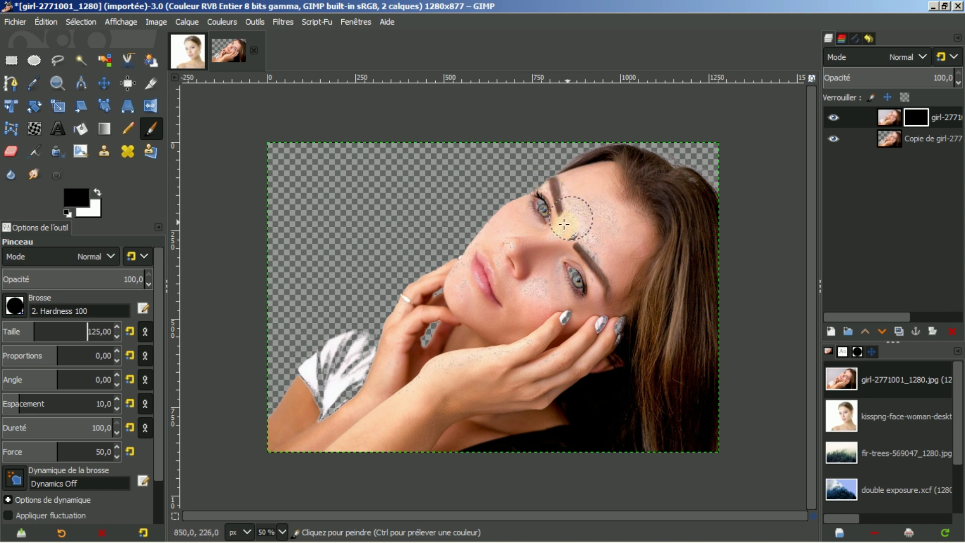
left_click_drag(565, 226, 565, 248)
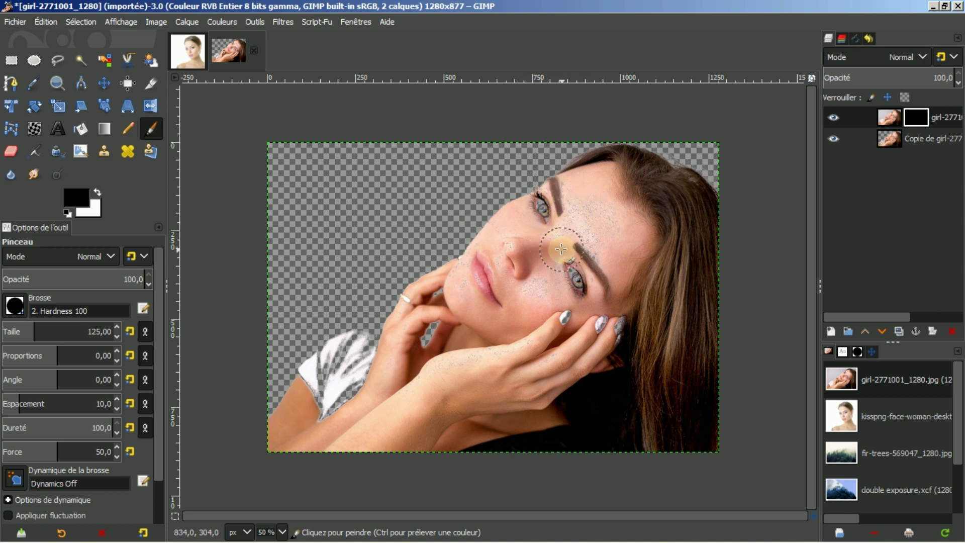
Paint white on the layer mask over the woman's face, fingernails and T-shirt to restore the holes in the cut-out
left_click(872, 351)
left_click(857, 532)
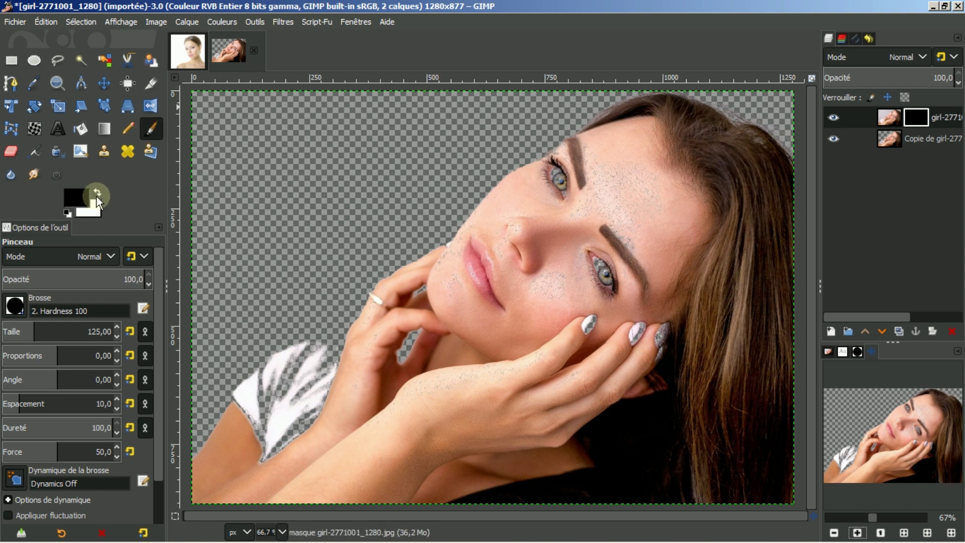
left_click(97, 190)
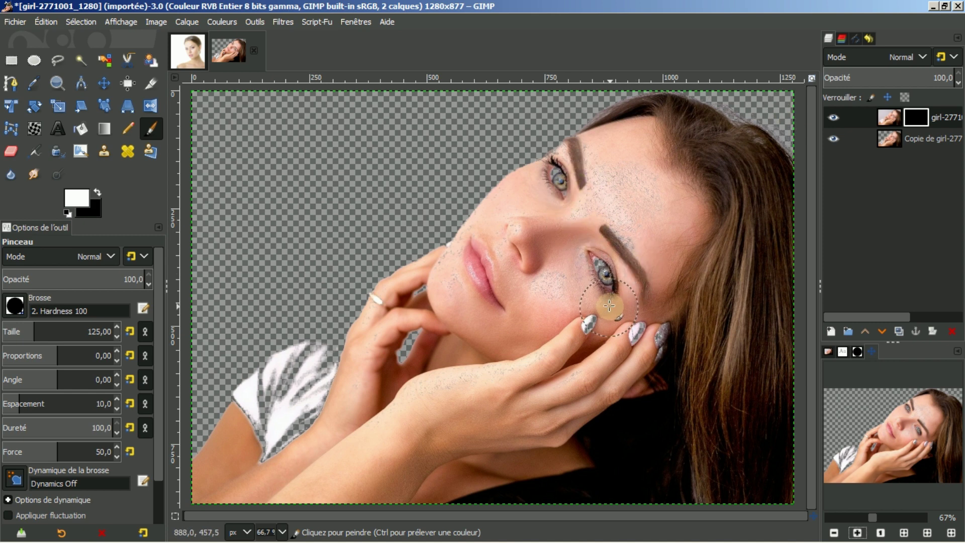
mouse_move(609, 269)
left_mouse_down()
mouse_move(620, 299)
mouse_move(614, 216)
mouse_move(577, 280)
mouse_move(621, 205)
mouse_move(568, 213)
mouse_move(581, 189)
mouse_move(571, 179)
mouse_move(556, 187)
mouse_move(598, 167)
mouse_move(580, 175)
mouse_move(646, 219)
mouse_move(612, 273)
mouse_move(623, 276)
mouse_move(640, 321)
mouse_move(666, 283)
mouse_move(655, 376)
mouse_move(722, 322)
mouse_move(745, 189)
mouse_move(740, 161)
mouse_move(750, 159)
mouse_move(674, 151)
mouse_move(706, 370)
left_mouse_up()
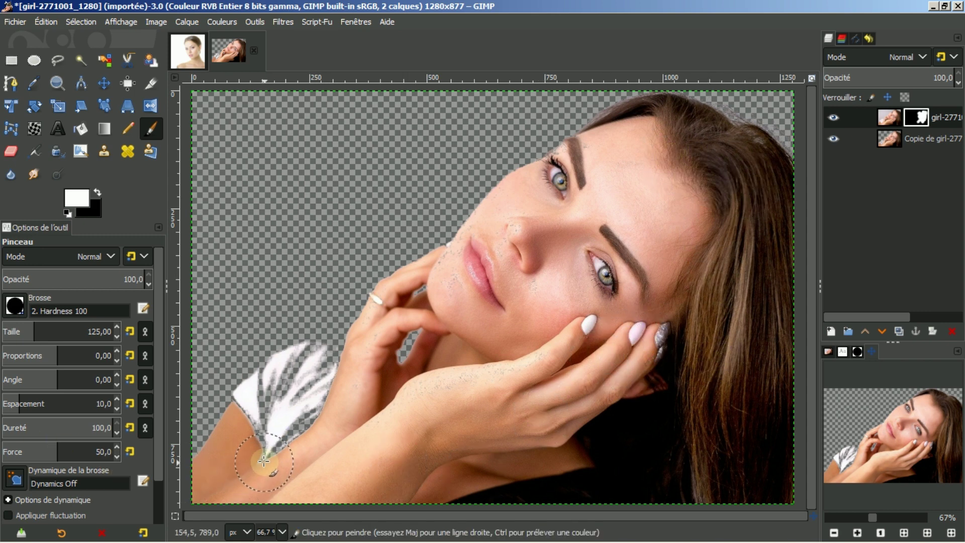
mouse_move(319, 395)
left_mouse_down()
mouse_move(300, 400)
mouse_move(324, 384)
mouse_move(317, 367)
mouse_move(255, 418)
mouse_move(259, 390)
mouse_move(283, 384)
left_mouse_up()
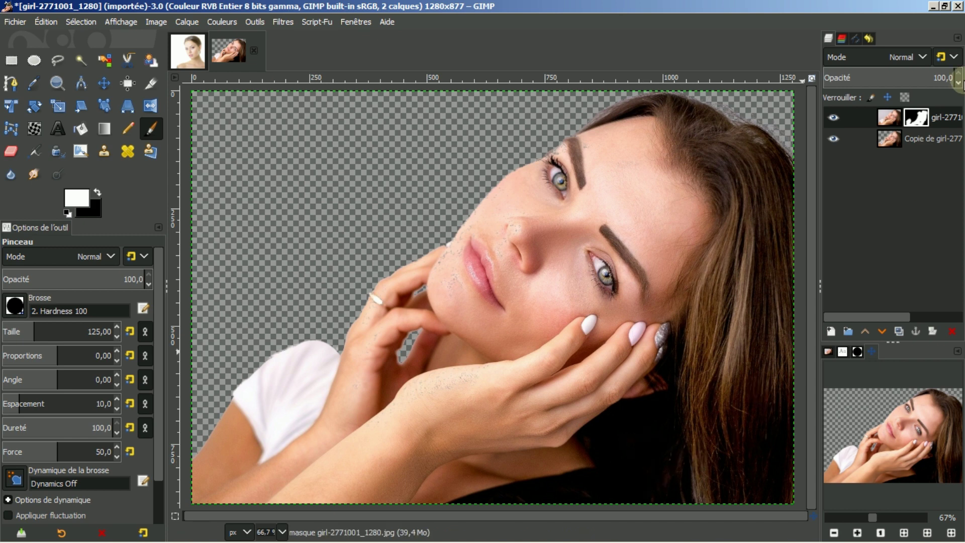
Merge the masked portrait layer down into the cut-out copy
right_click(892, 116)
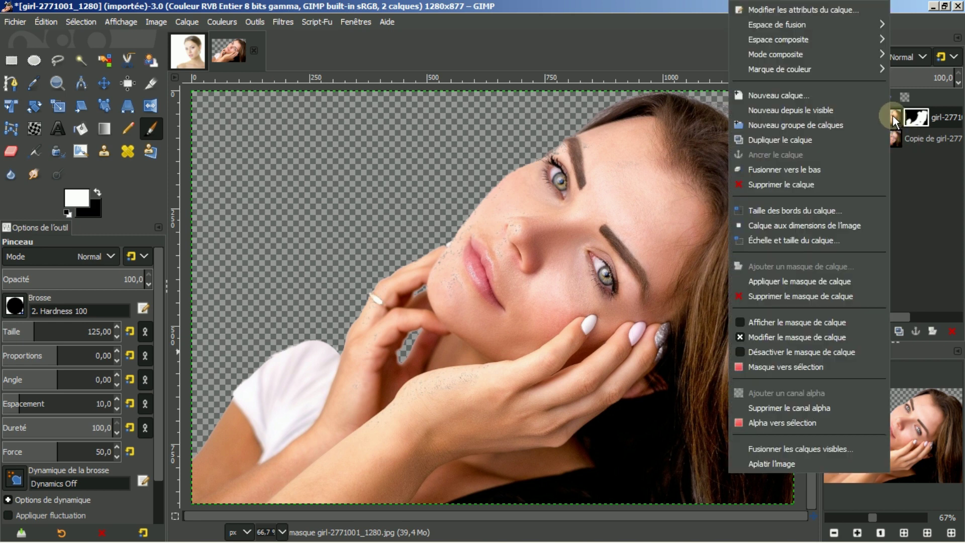
left_click(797, 169)
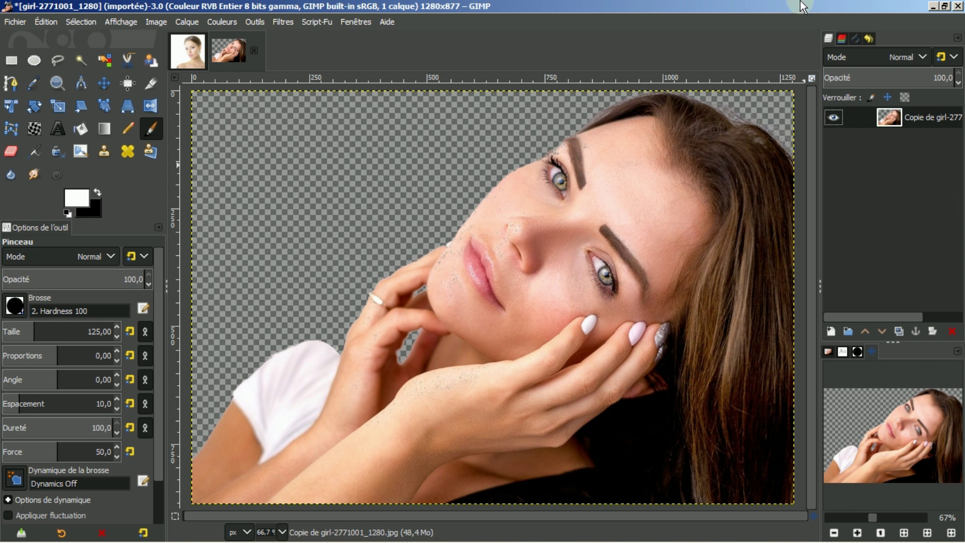
Switch to the woman portrait on a white background and darken it with Curves, moving the midpoint to input 161, output 104
left_click(188, 53)
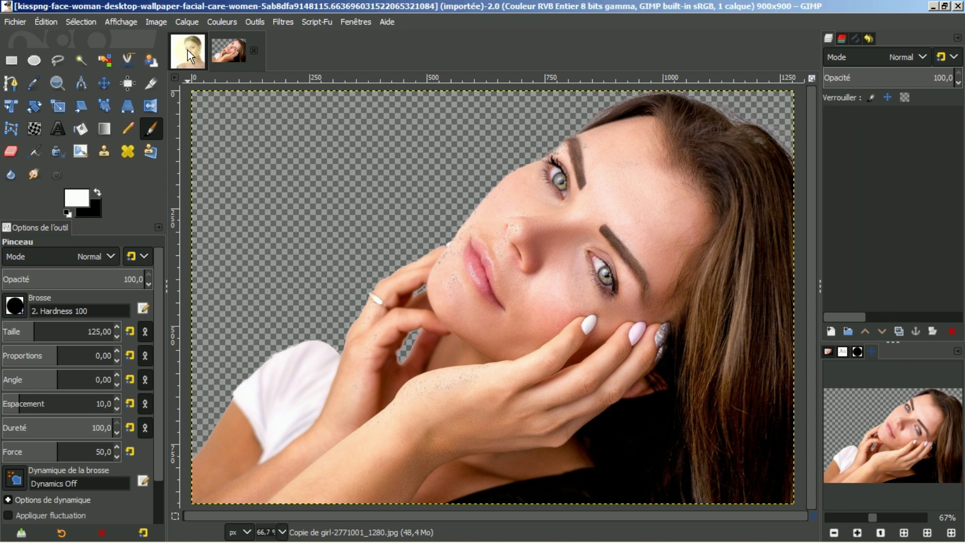
left_click(237, 53)
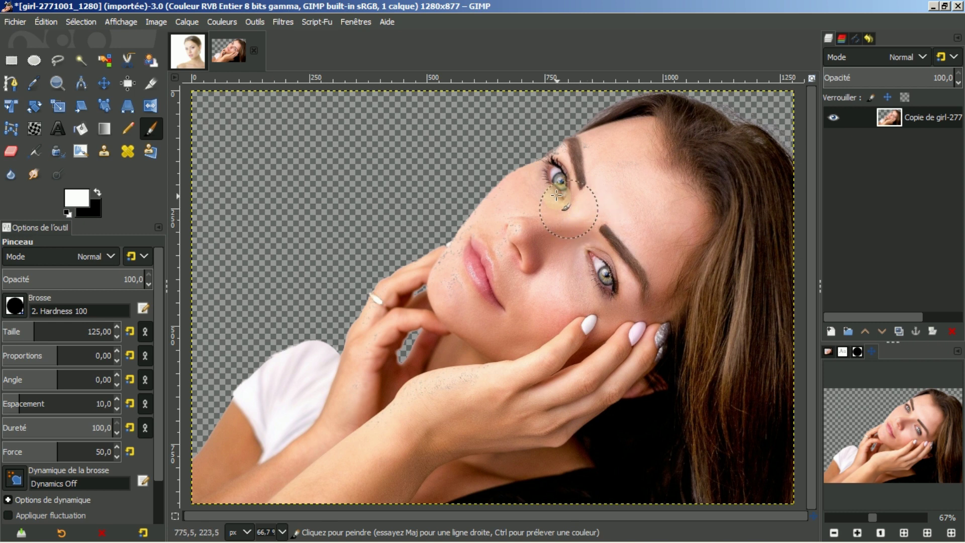
left_click(193, 52)
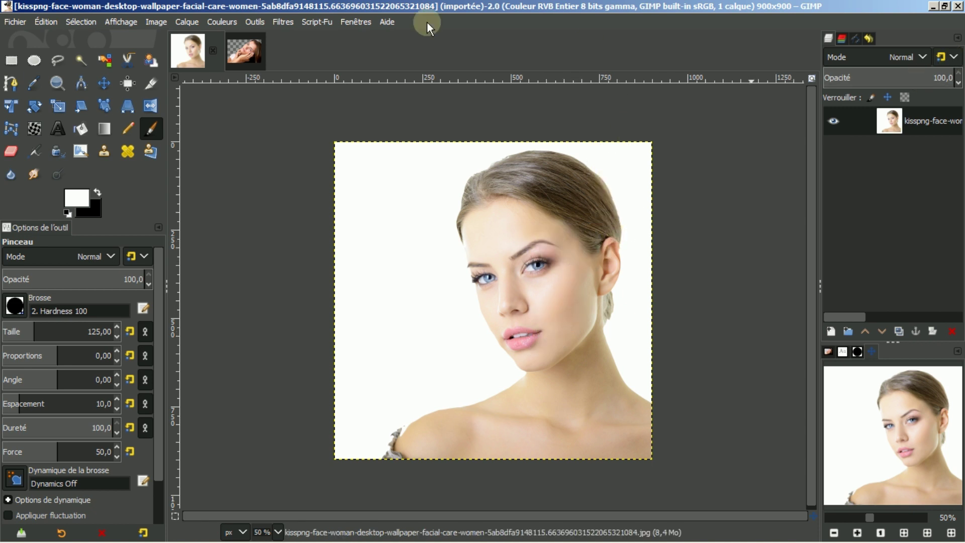
left_click(220, 21)
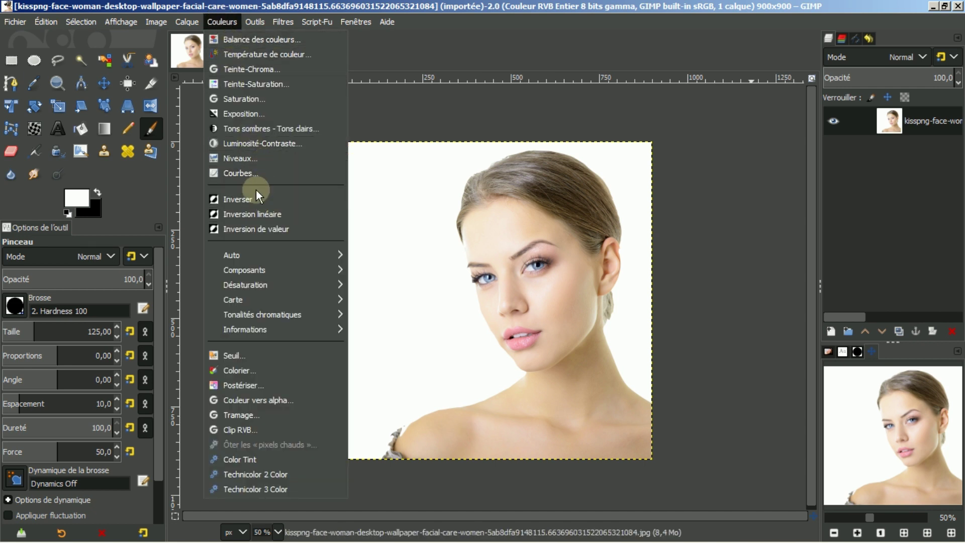
left_click(240, 173)
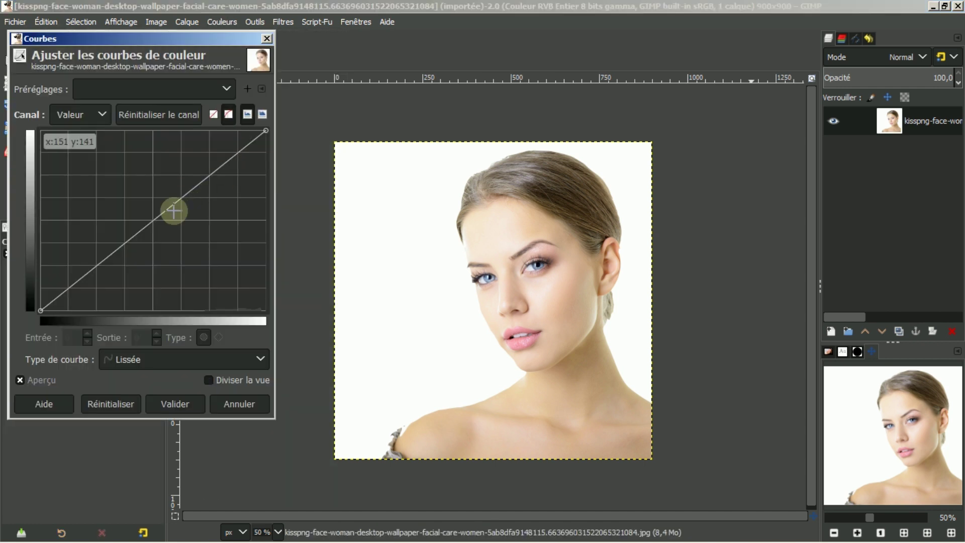
left_click(157, 226)
left_click_drag(157, 227, 183, 237)
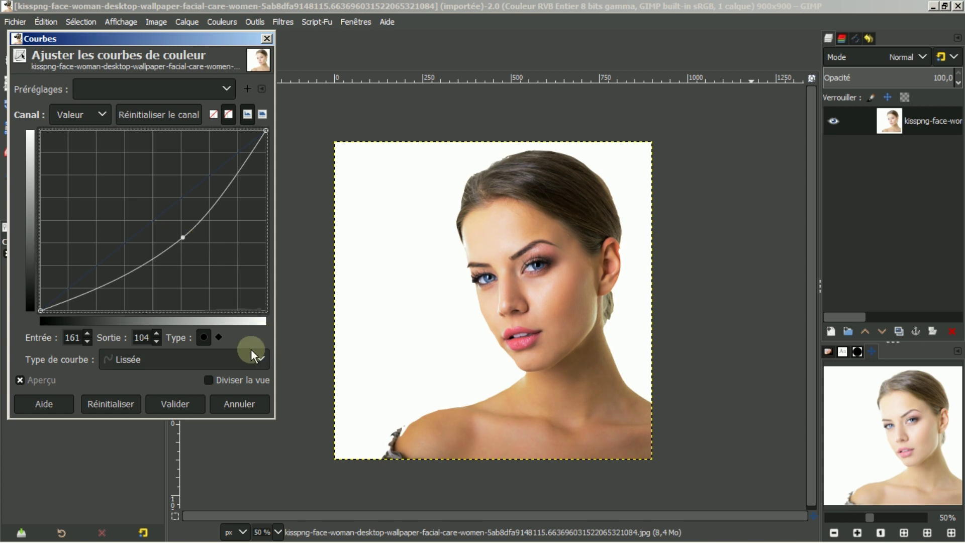
left_click(188, 405)
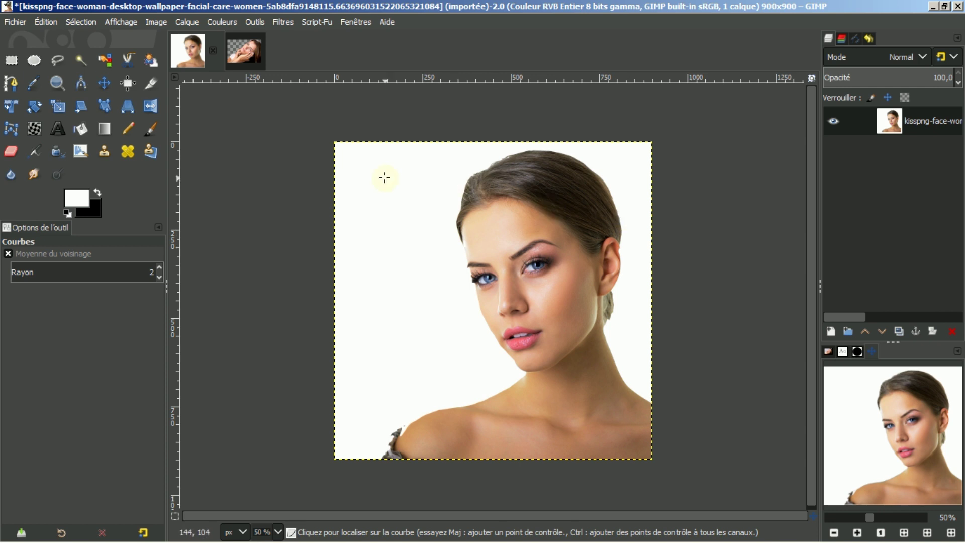
Select the white background around the woman by colour at threshold 20
left_click(104, 60)
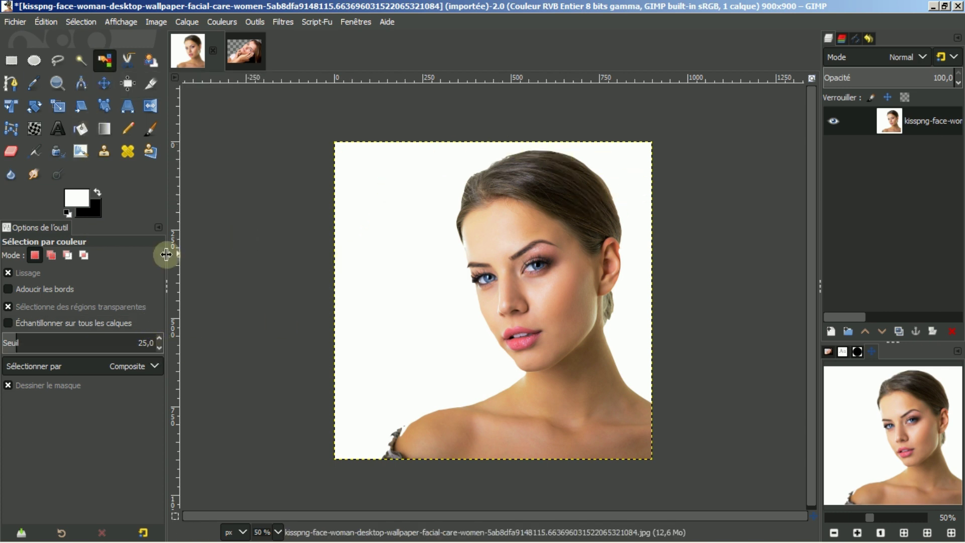
left_click(159, 348)
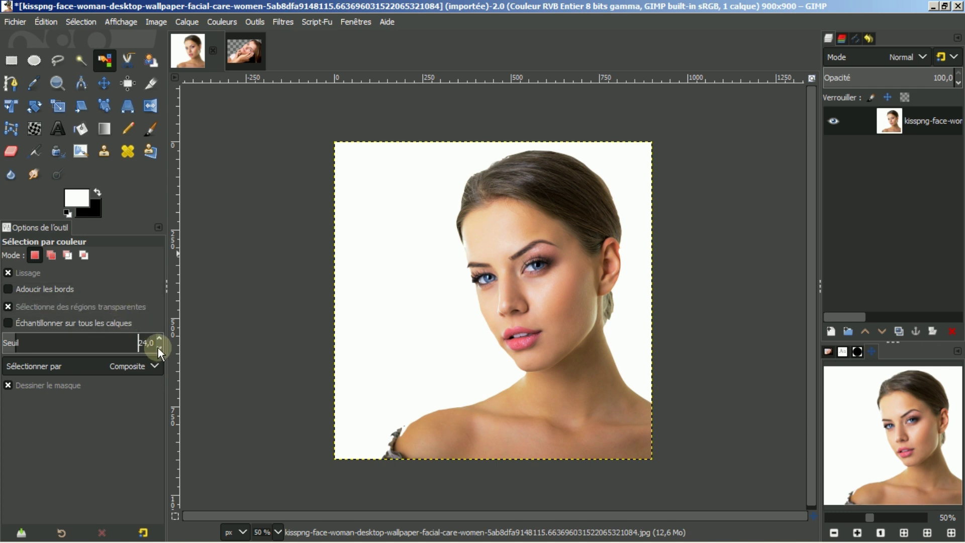
left_click(159, 348)
left_click(159, 348)
left_click(159, 348)
left_click(159, 348)
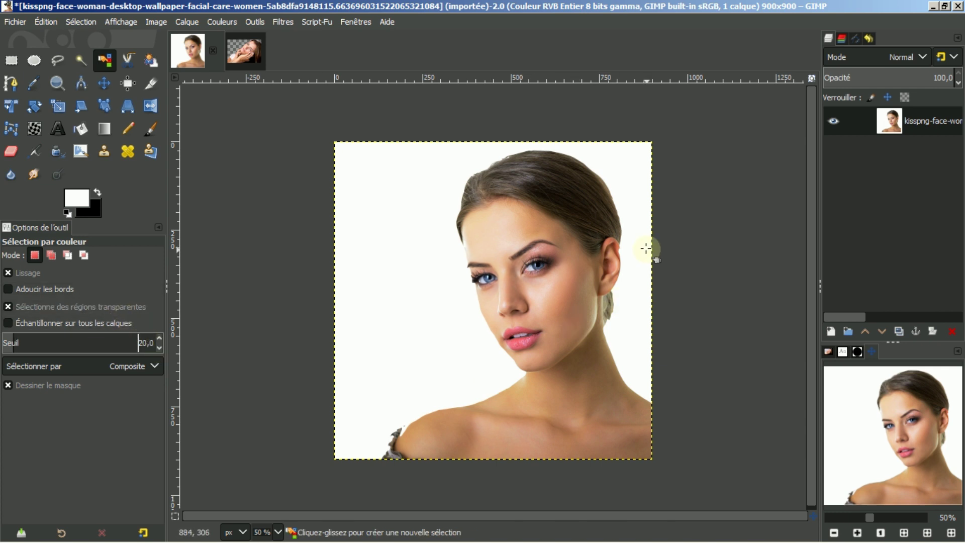
left_click_drag(365, 172, 365, 172)
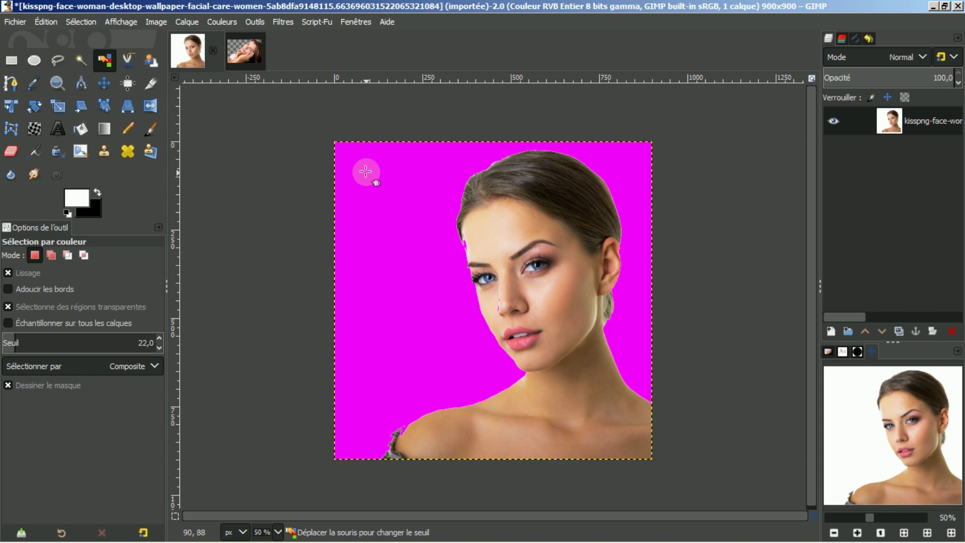
left_click_drag(366, 171, 405, 183)
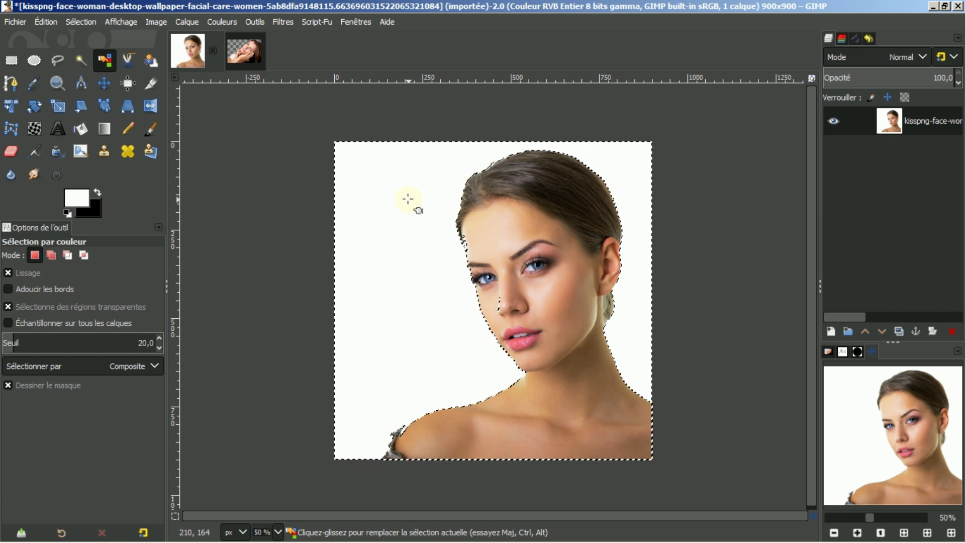
Delete the selected white background around the woman and clear the selection
key("Delete")
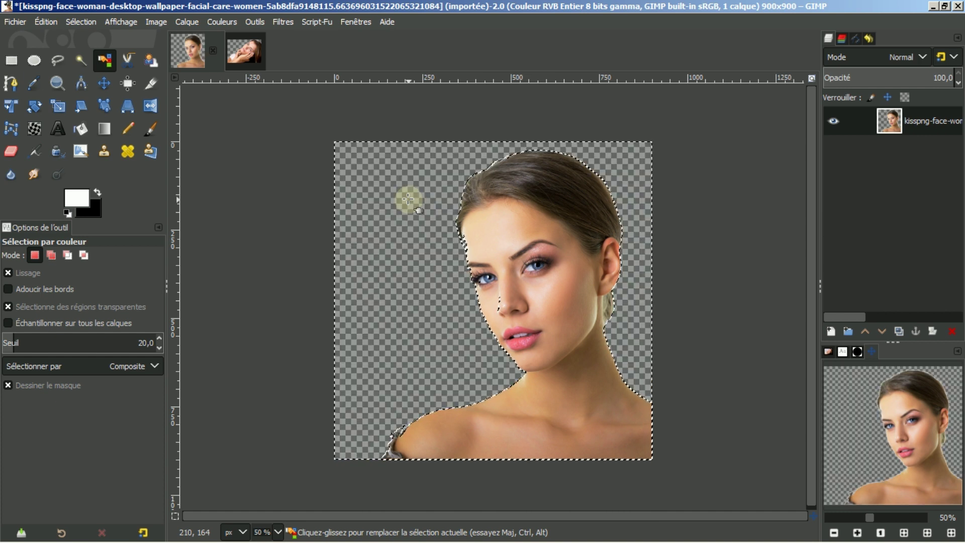
left_click(82, 22)
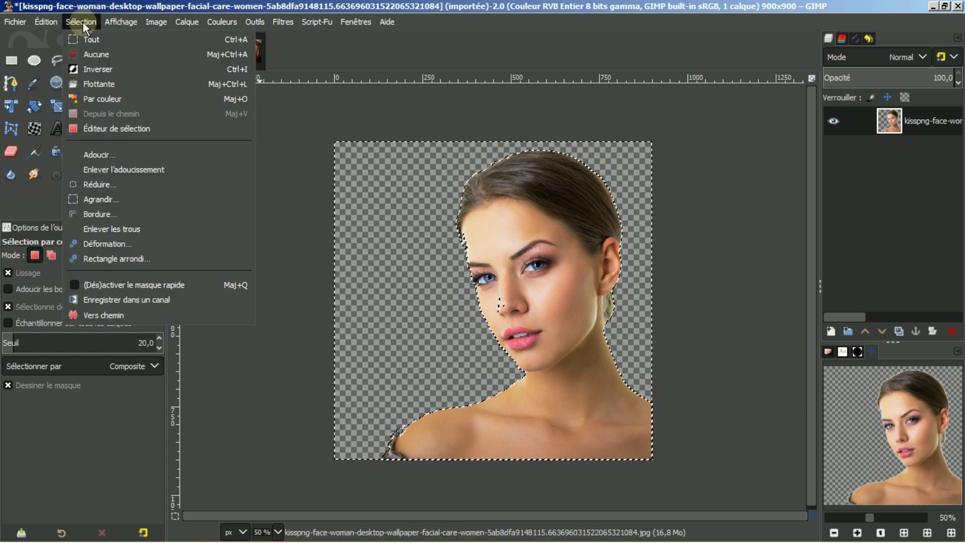
left_click(89, 54)
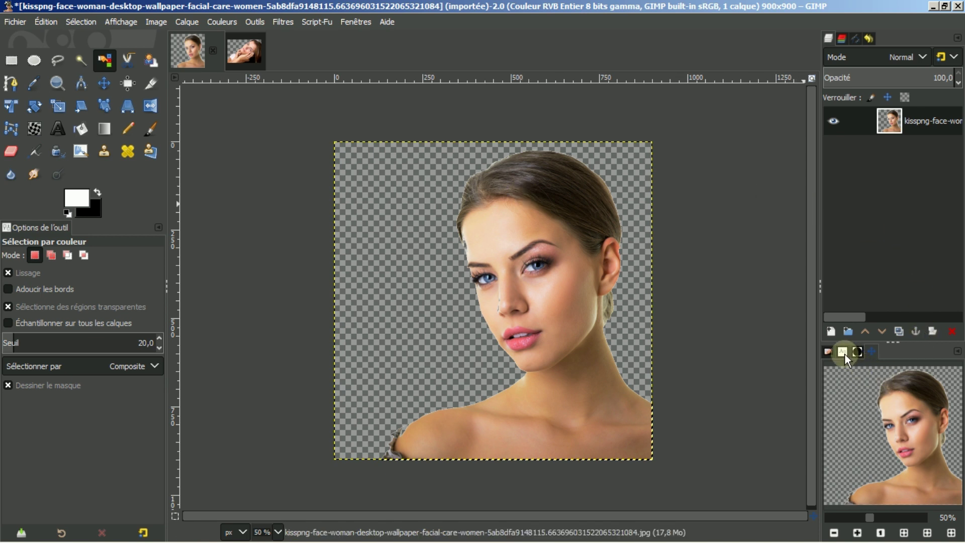
Open fir-trees-569047_1280.jpg from the document history
left_click(828, 352)
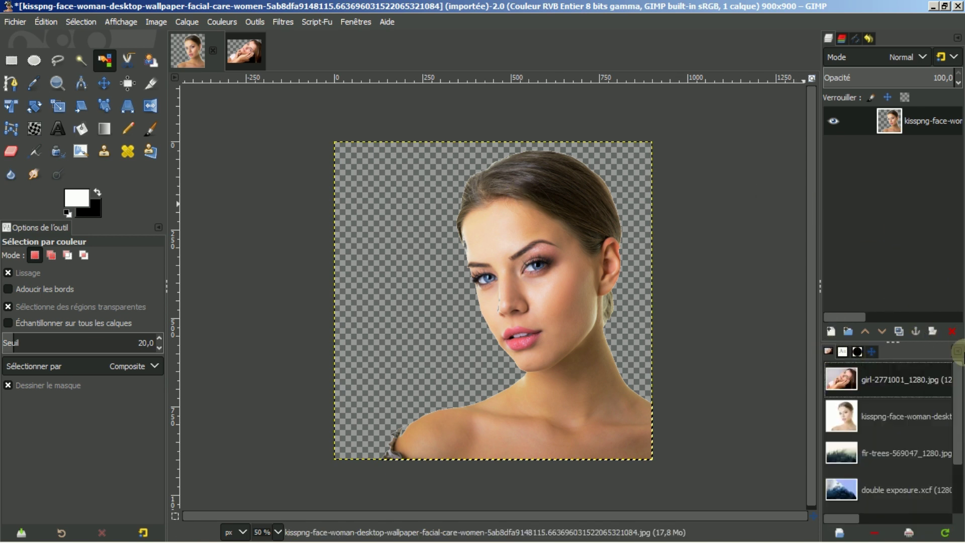
mouse_move(870, 453)
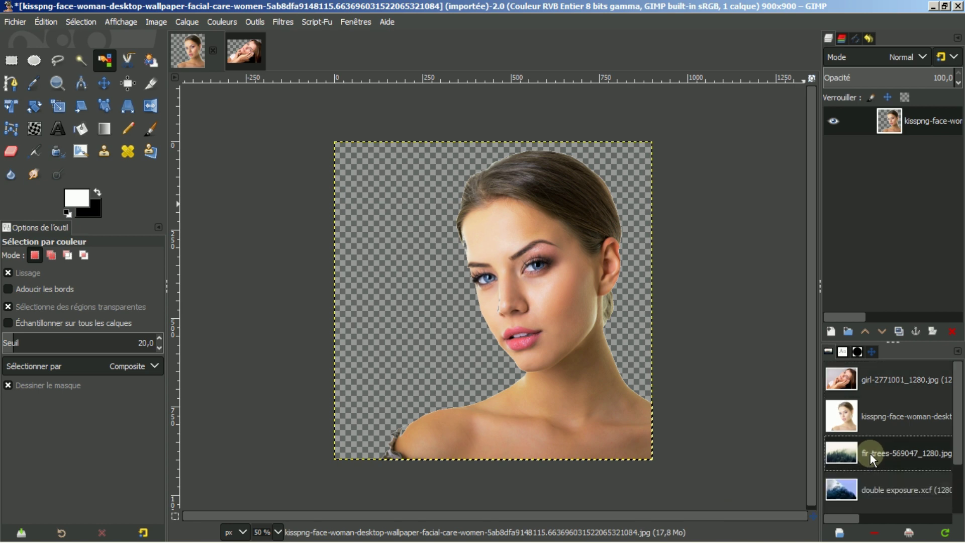
double_click(870, 453)
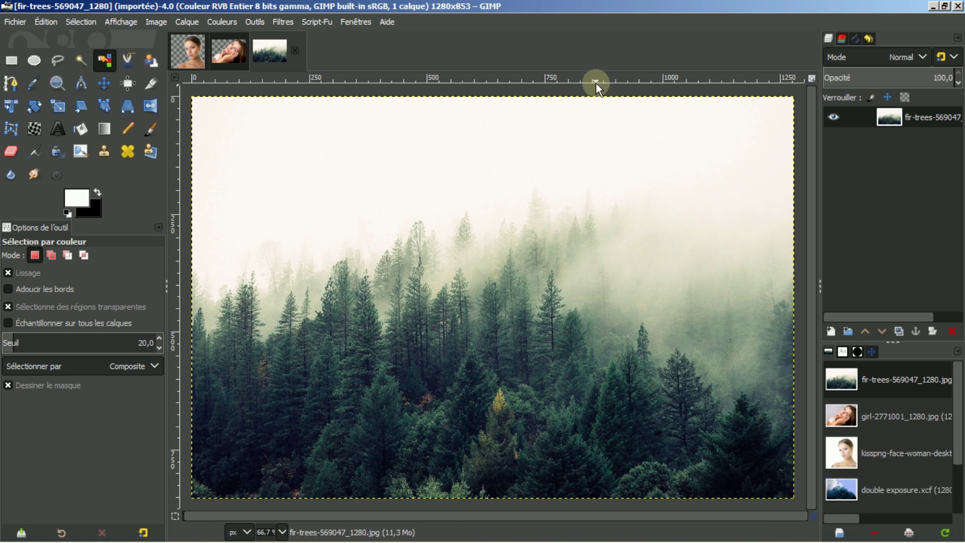
Copy the cut-out woman portrait and paste it into the fir-trees image as a new layer
left_click(189, 51)
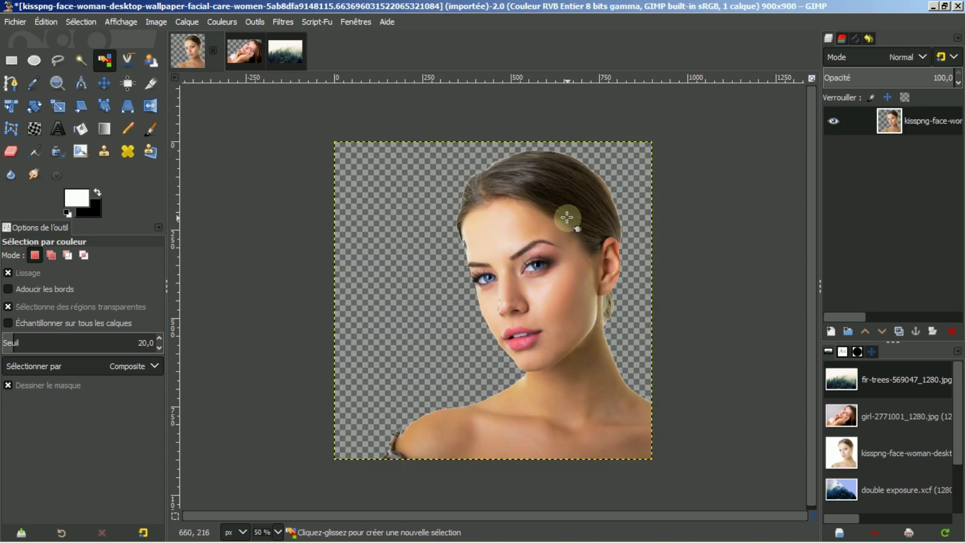
left_click(50, 21)
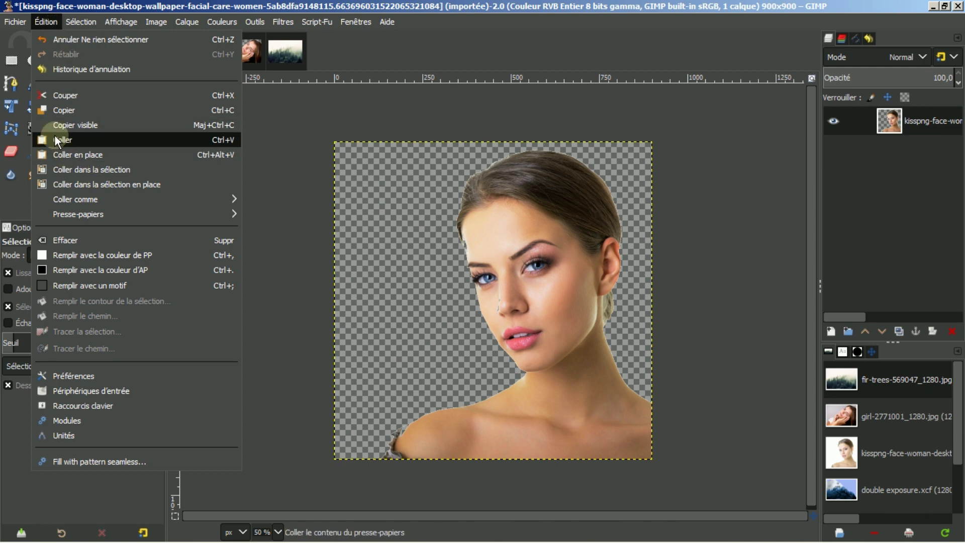
left_click(57, 112)
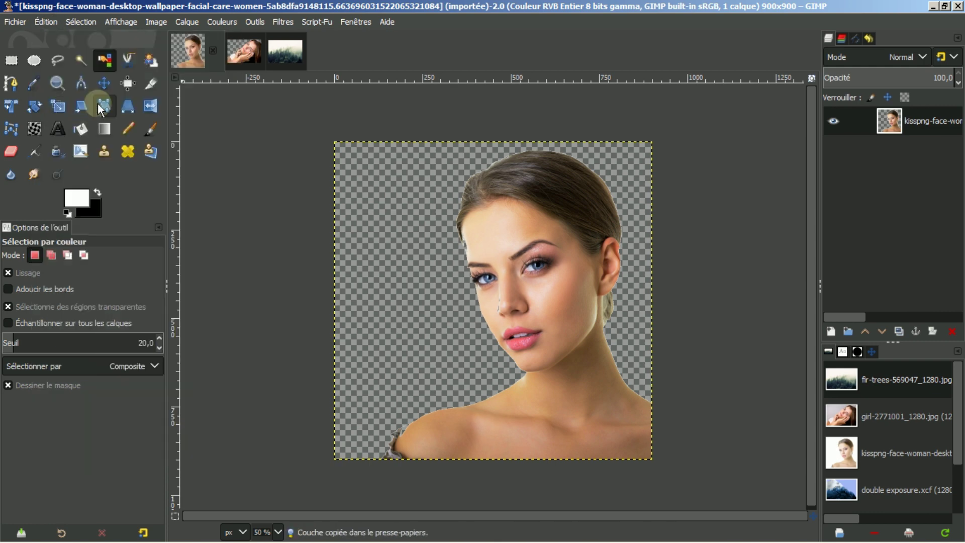
left_click(288, 68)
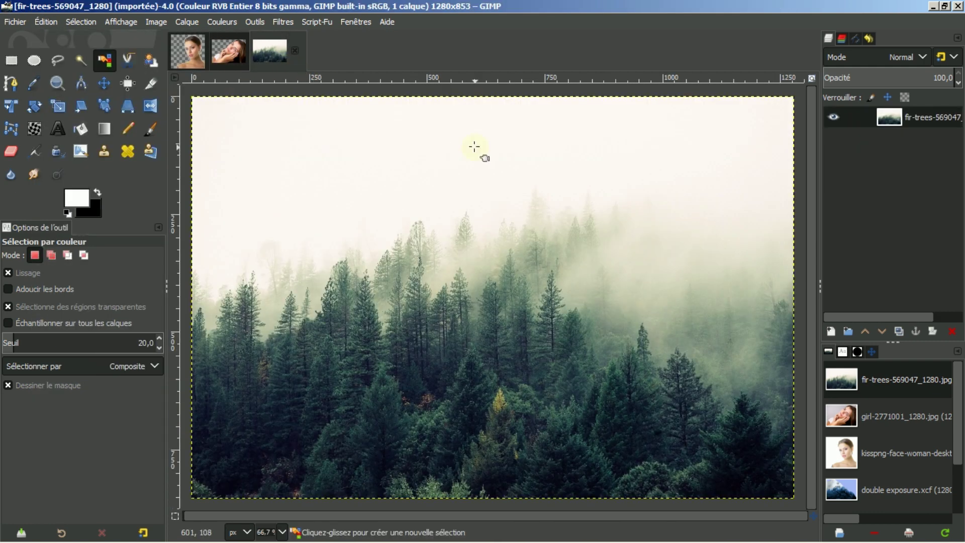
left_click(46, 21)
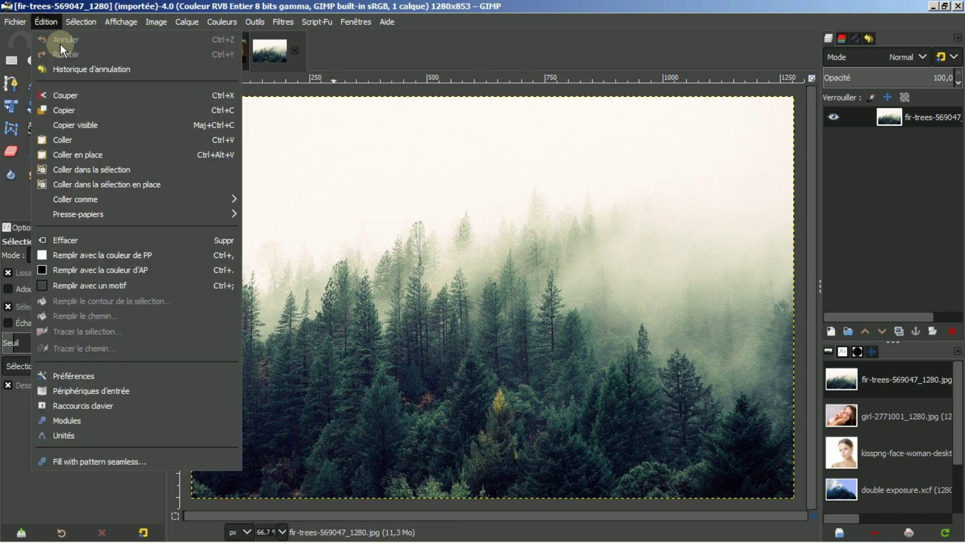
left_click(71, 141)
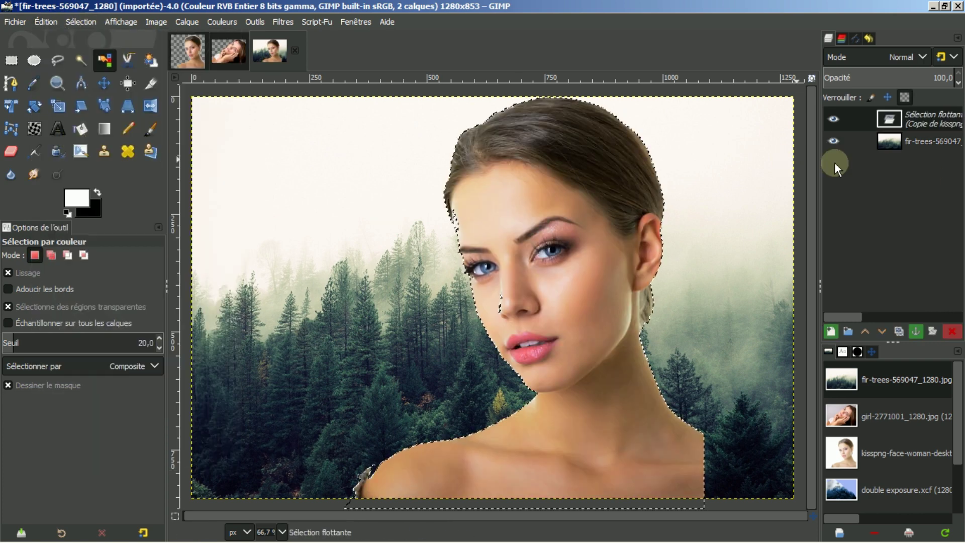
left_click(832, 331)
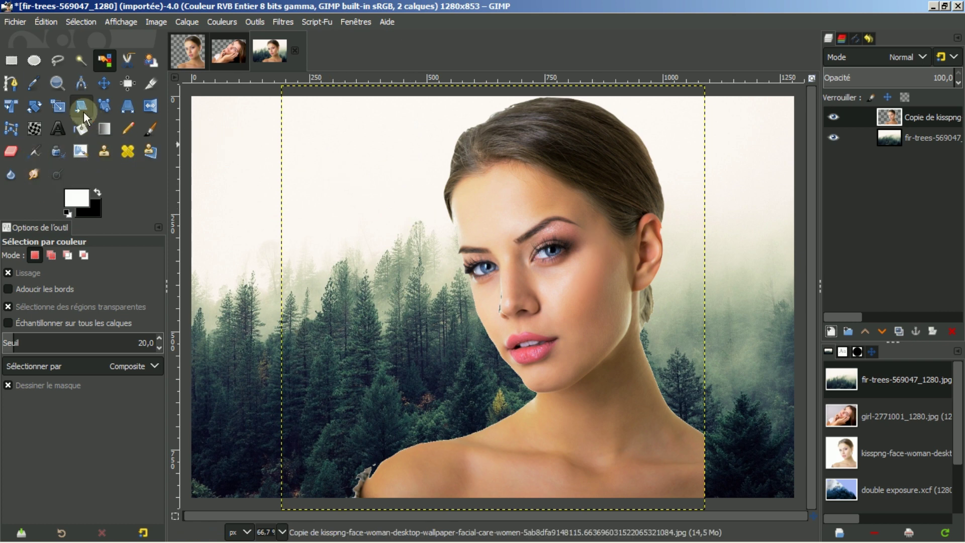
Flip the portrait layer horizontally and lower its opacity to 28.5
left_click(150, 106)
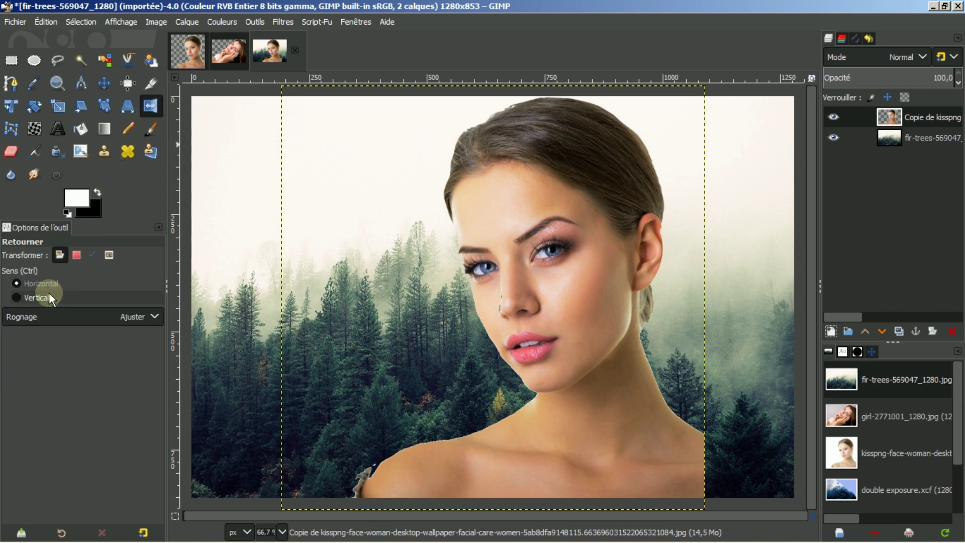
left_click(505, 249)
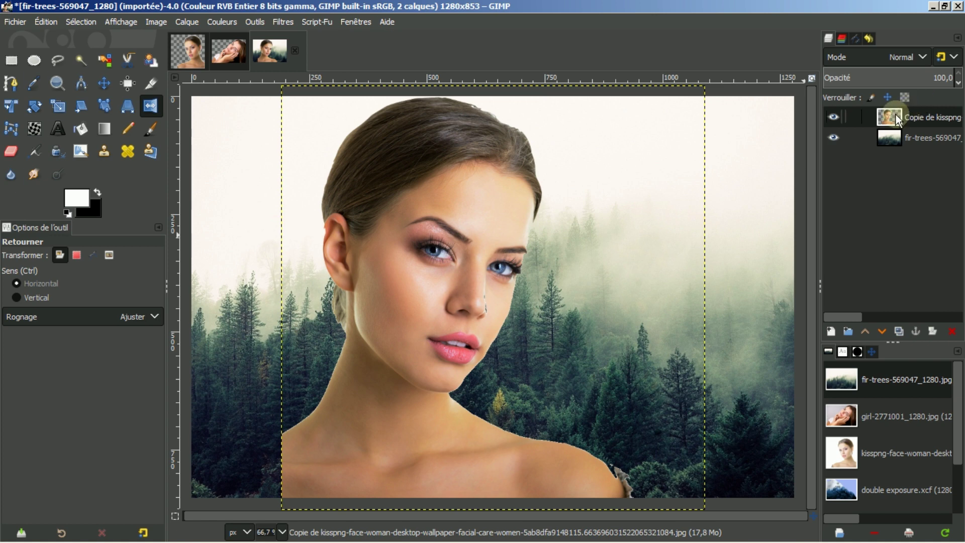
left_click(861, 75)
left_click_drag(861, 75, 861, 75)
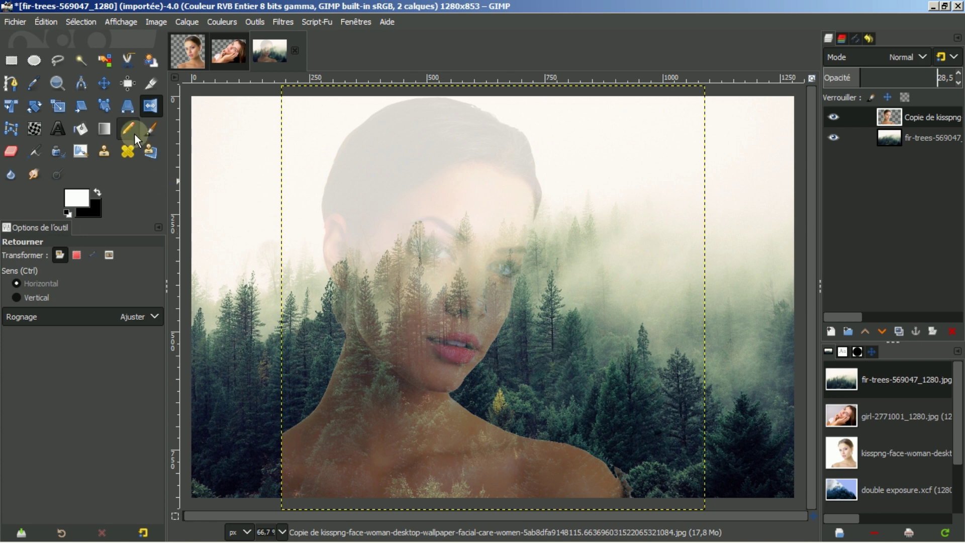
Move the semi-transparent portrait layer to the right and slightly down so the face overlaps the fir trees
left_click(103, 82)
left_click_drag(437, 292, 478, 310)
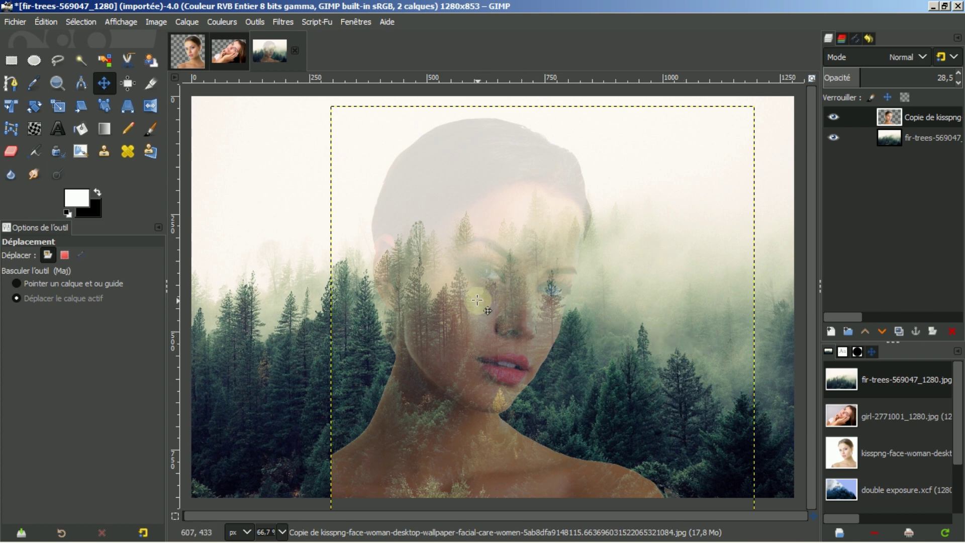
left_click_drag(475, 295, 471, 293)
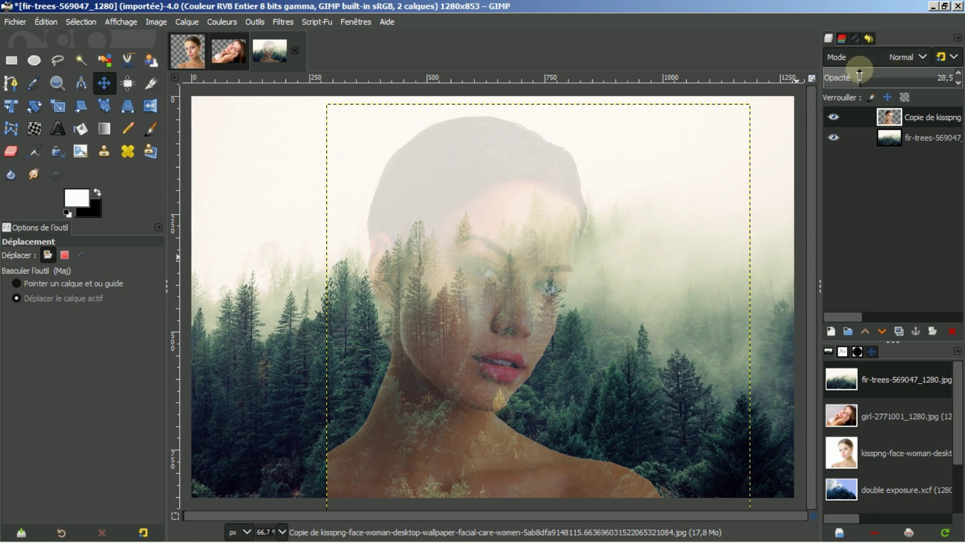
Restore the portrait layer's opacity to 100 and fit the layer to the image size
left_click_drag(858, 74, 957, 78)
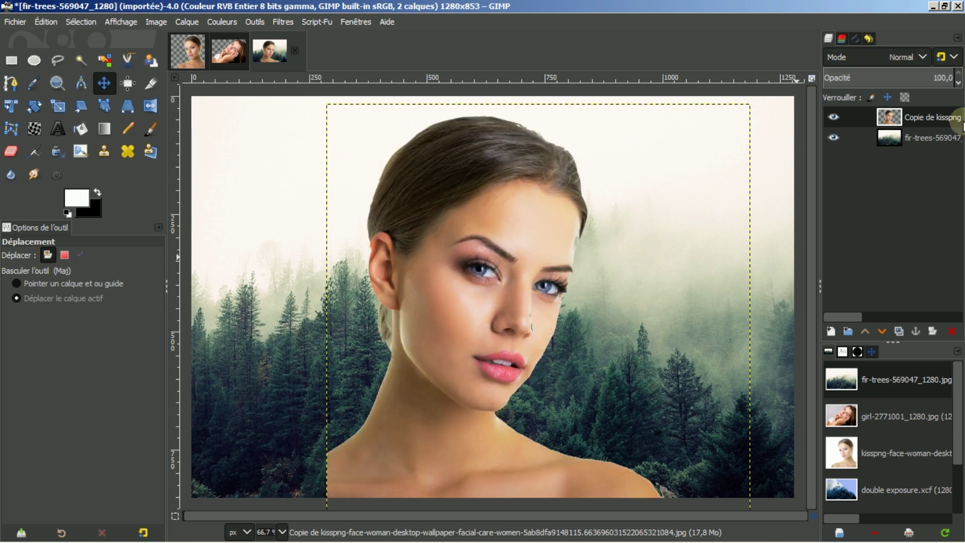
right_click(919, 118)
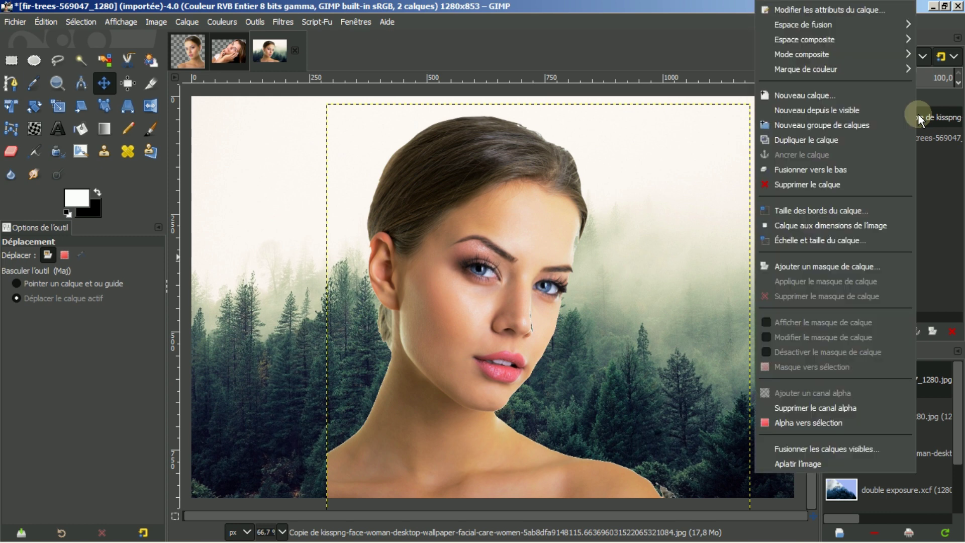
left_click(818, 224)
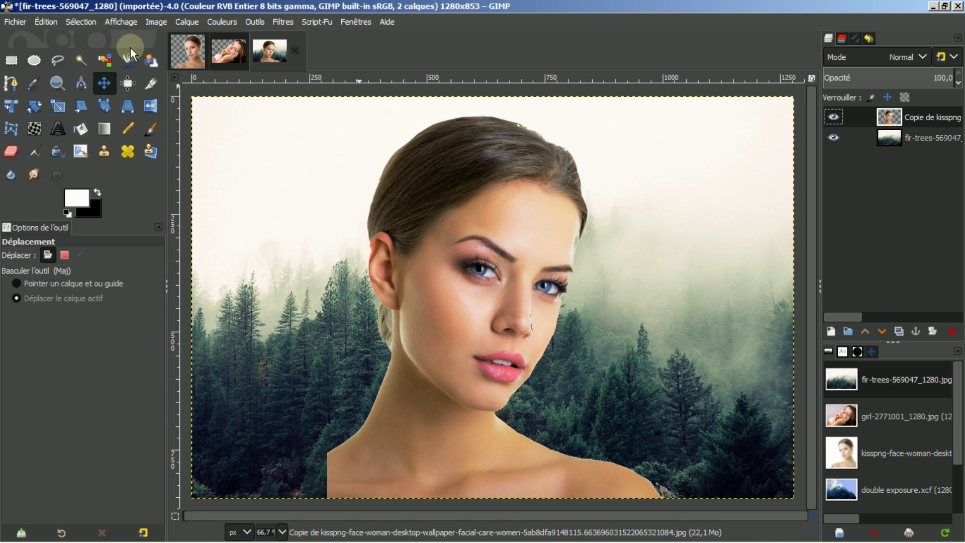
Crop the image to 988 × 853 px from position 292, 0, removing the strip beside the woman's cut-off shoulder
left_click(150, 84)
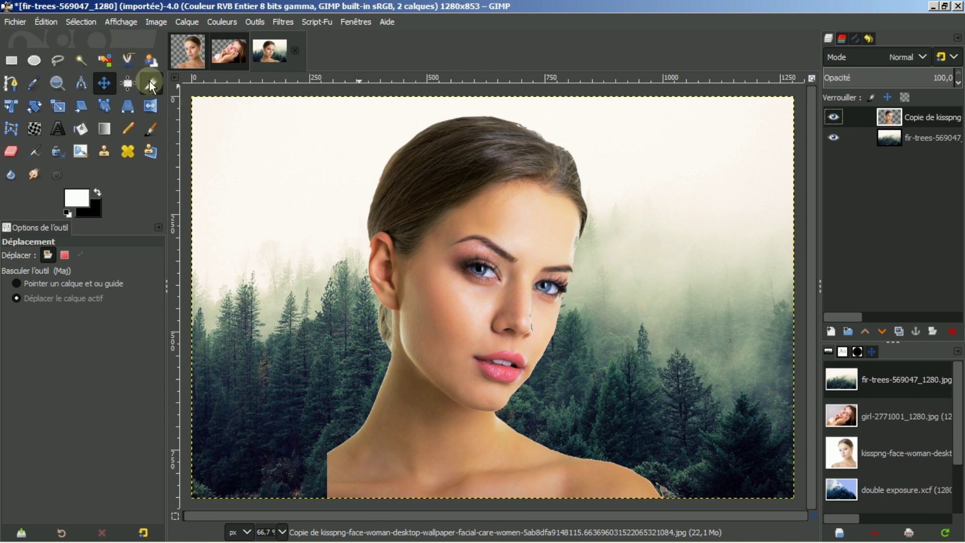
left_click_drag(324, 133, 794, 498)
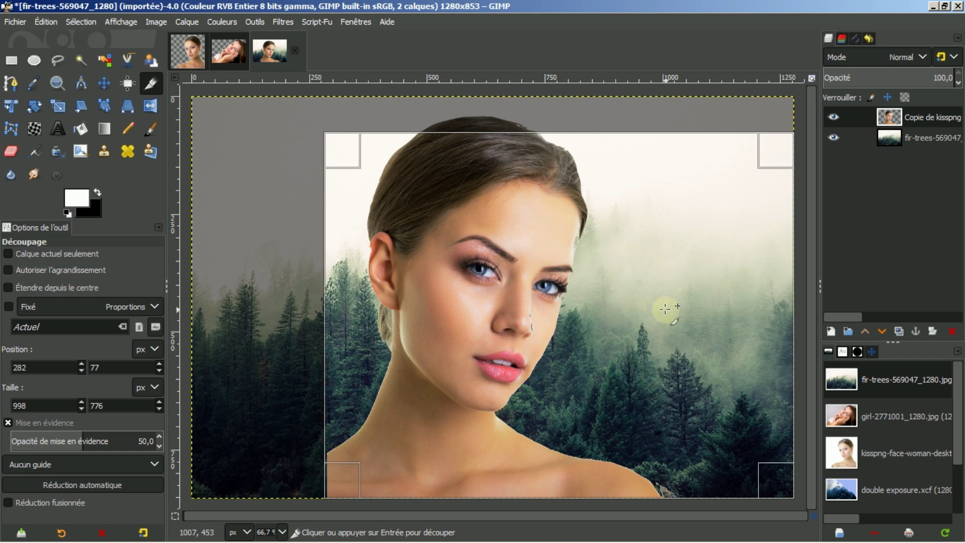
left_click_drag(587, 166, 611, 107)
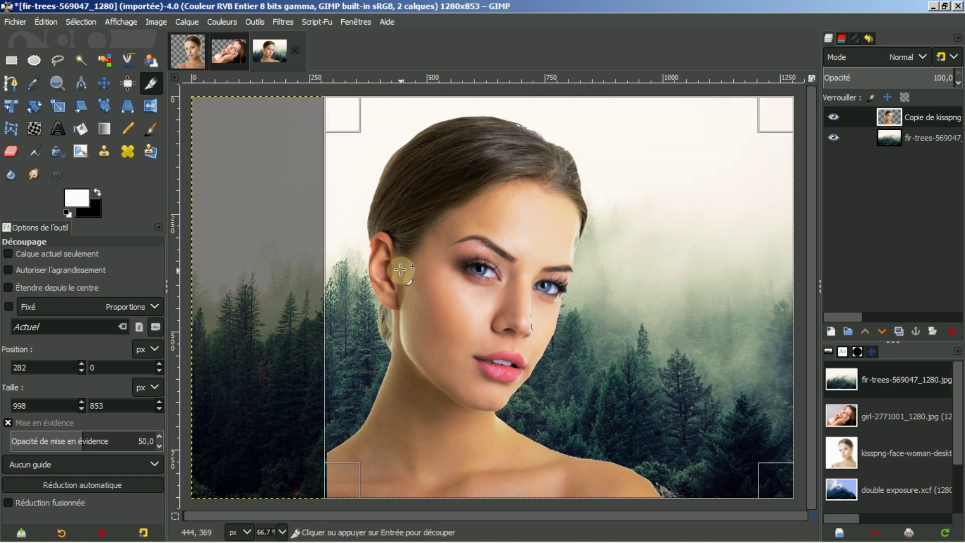
mouse_move(340, 302)
left_mouse_down()
mouse_move(332, 302)
mouse_move(347, 304)
left_mouse_up()
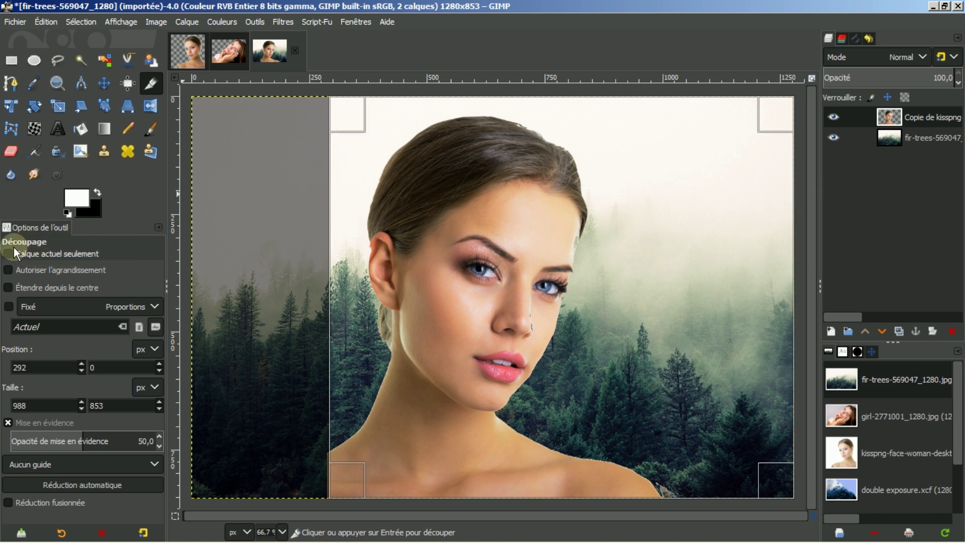
left_click(576, 270)
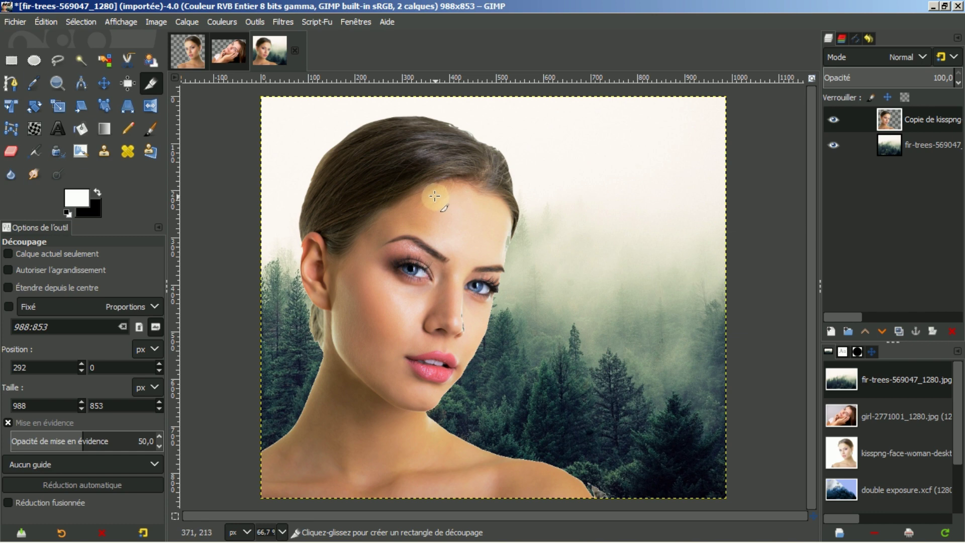
Hide the portrait layer, add a new transparent layer above the fir-trees layer and fill it with white
left_click(833, 119)
left_click(885, 144)
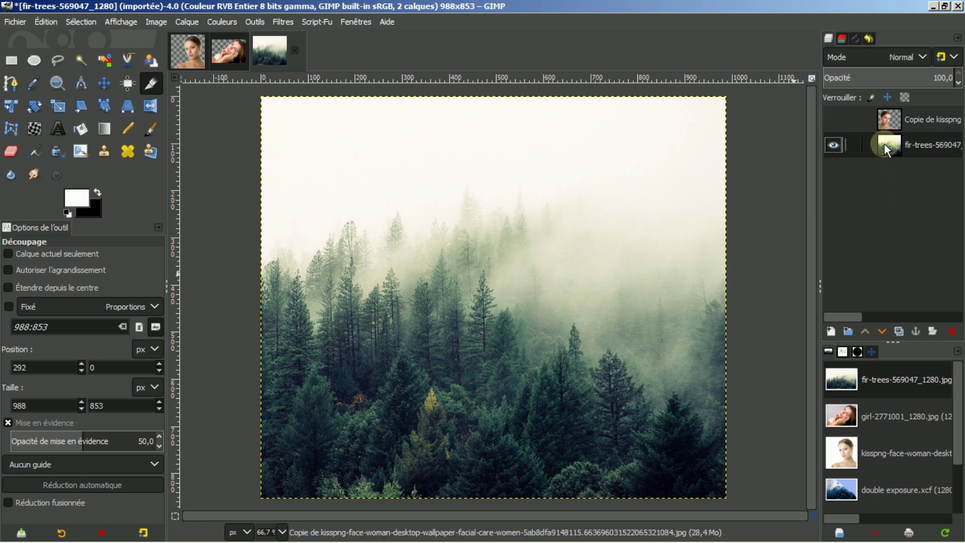
left_click(830, 332)
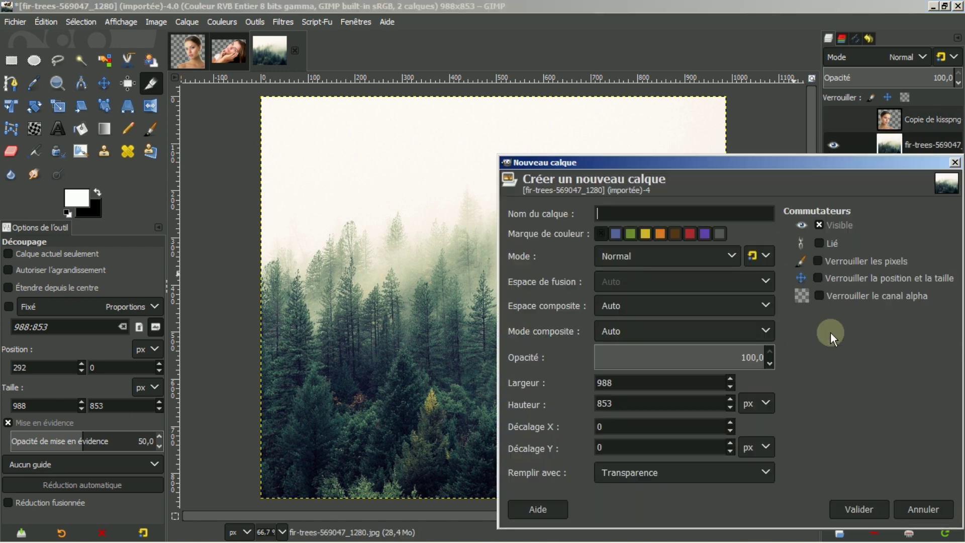
left_click(849, 510)
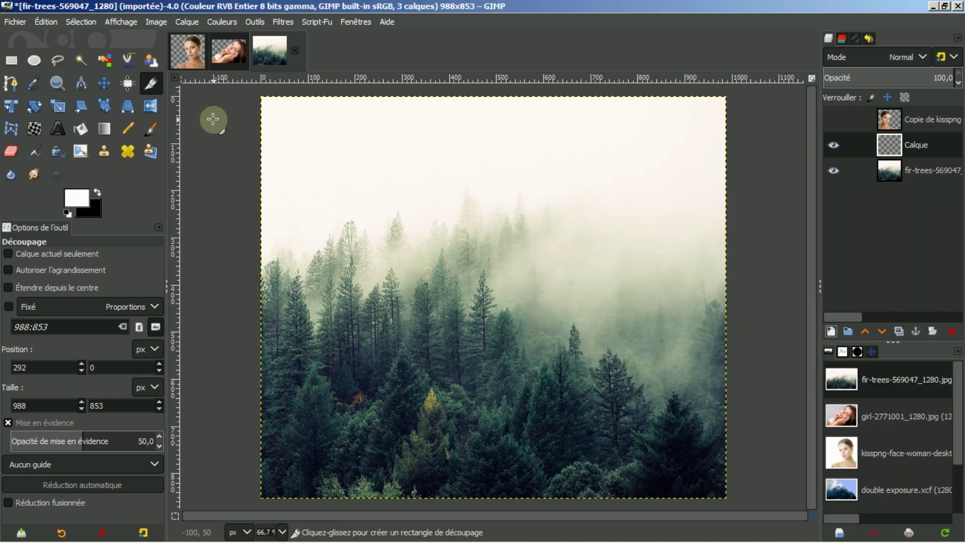
left_click(82, 130)
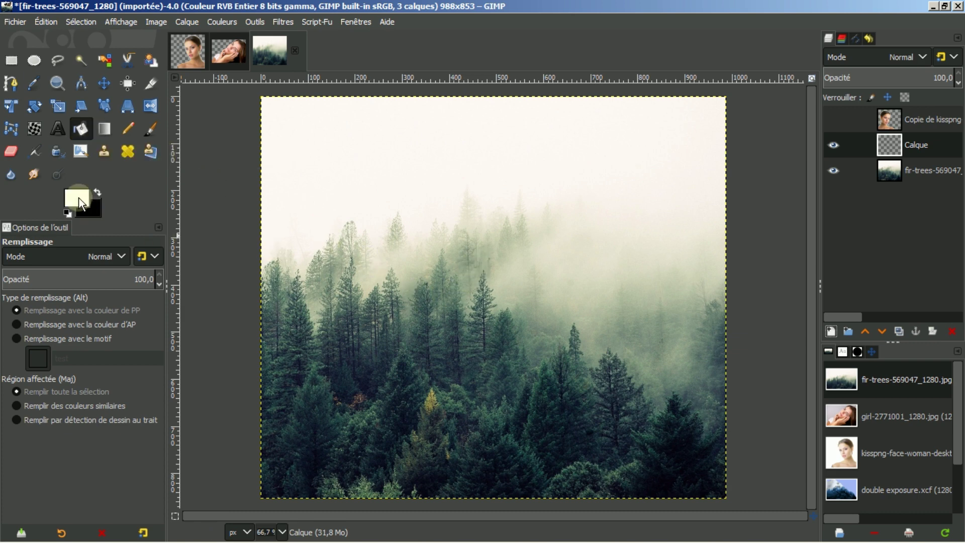
left_click(478, 280)
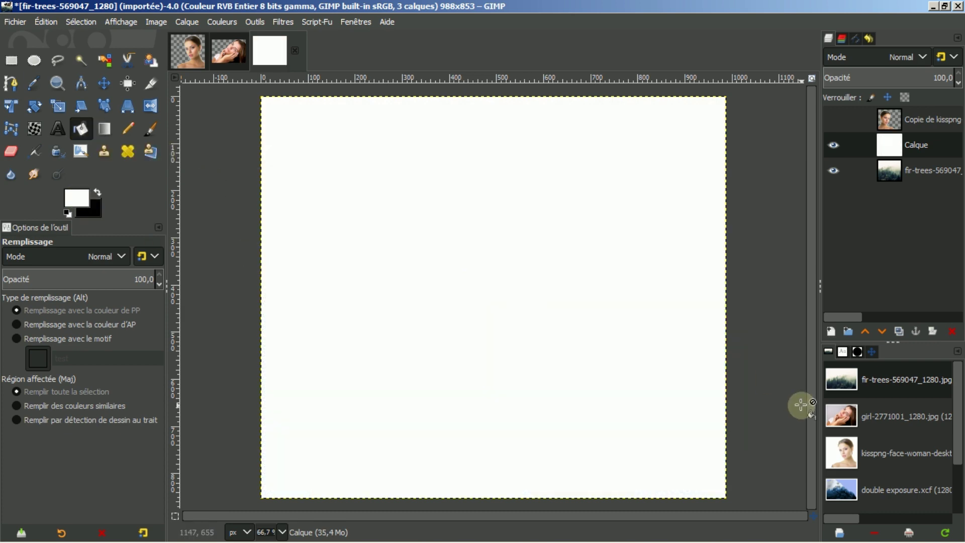
Show the portrait layer again and erase the leftover clothing at the edge of the woman's shoulder with the size 125 Eraser
left_click(833, 120)
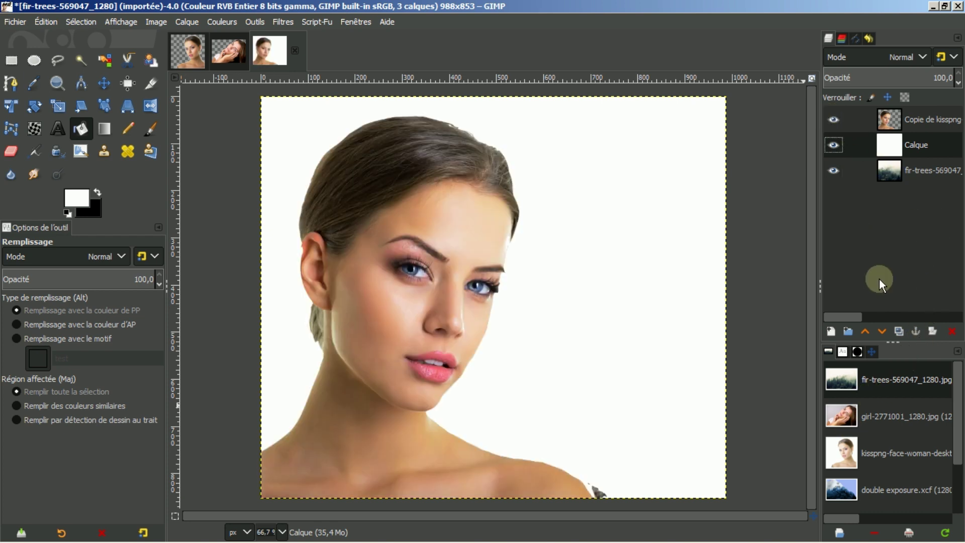
left_click(891, 118)
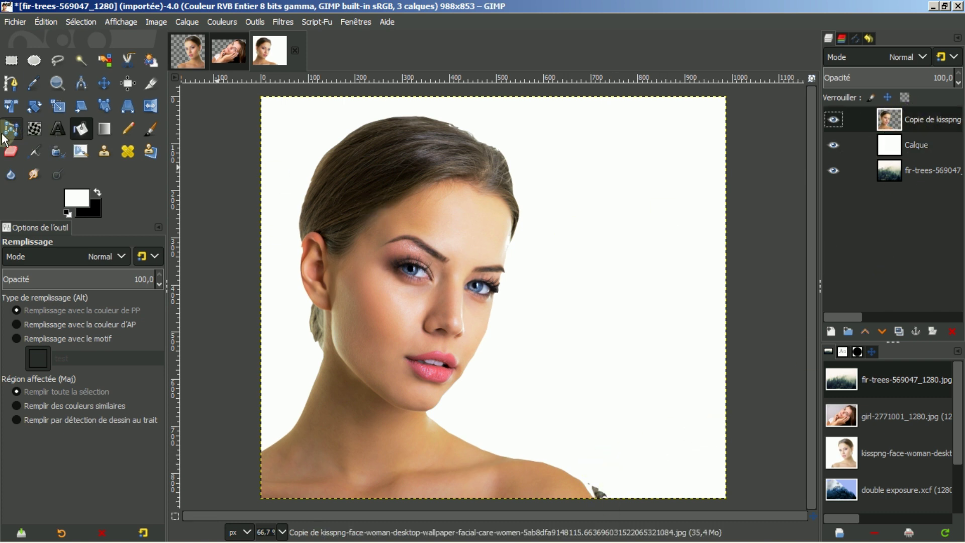
left_click(13, 150)
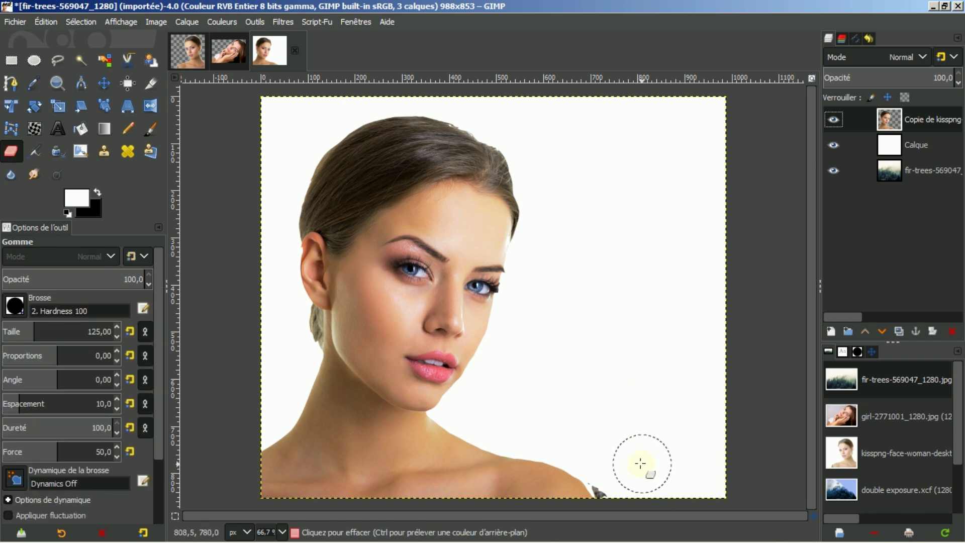
mouse_move(641, 464)
left_mouse_down()
mouse_move(620, 474)
mouse_move(612, 466)
mouse_move(618, 483)
left_mouse_up()
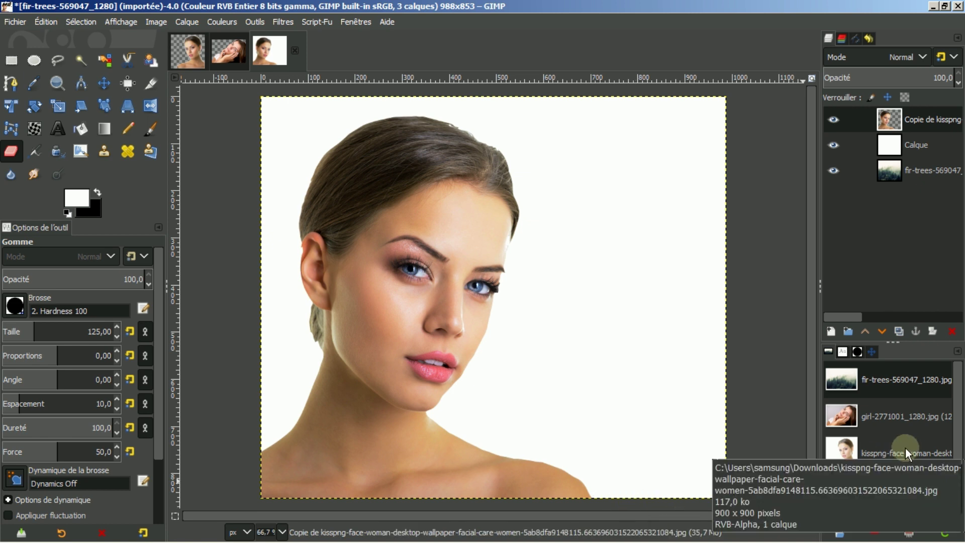
Create a selection from the portrait layer's alpha channel and hide that layer
left_click(884, 121)
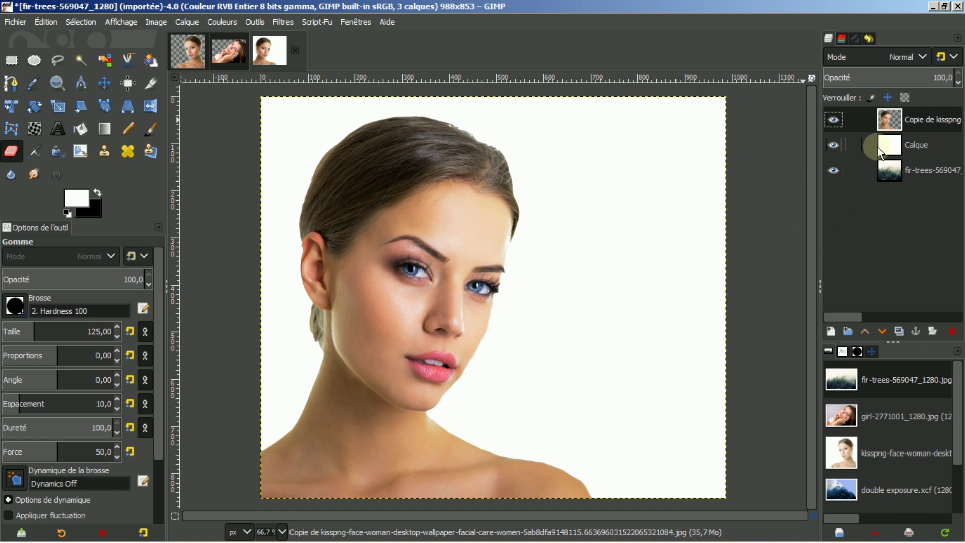
right_click(911, 117)
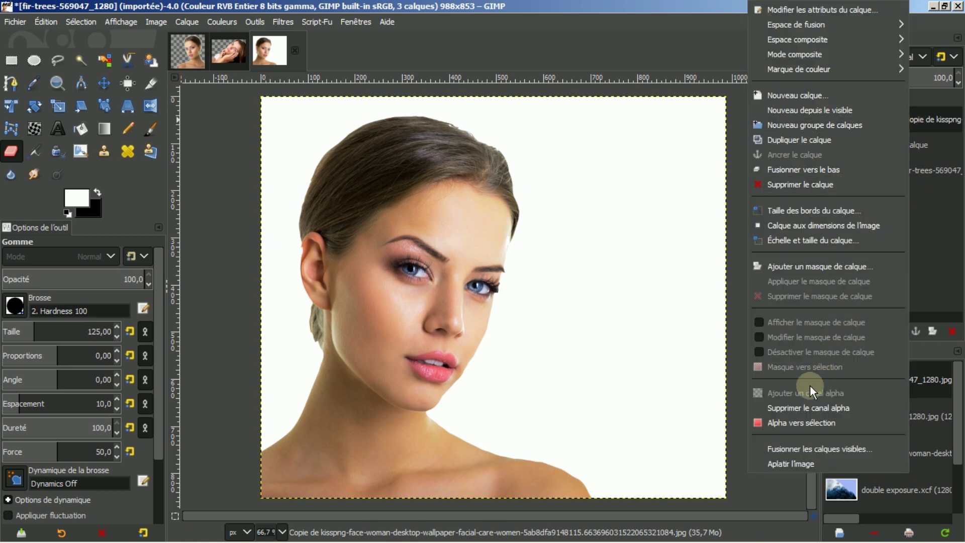
left_click(785, 420)
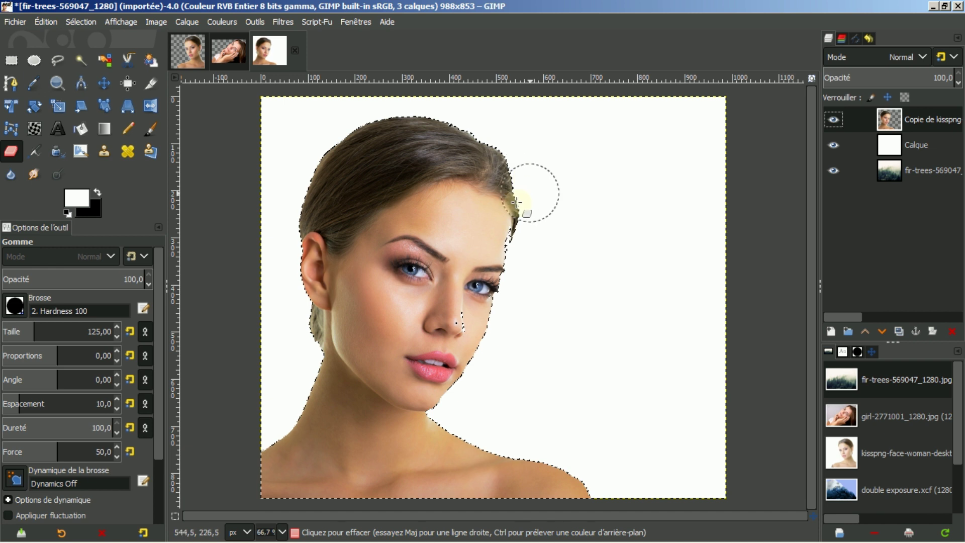
left_click(833, 119)
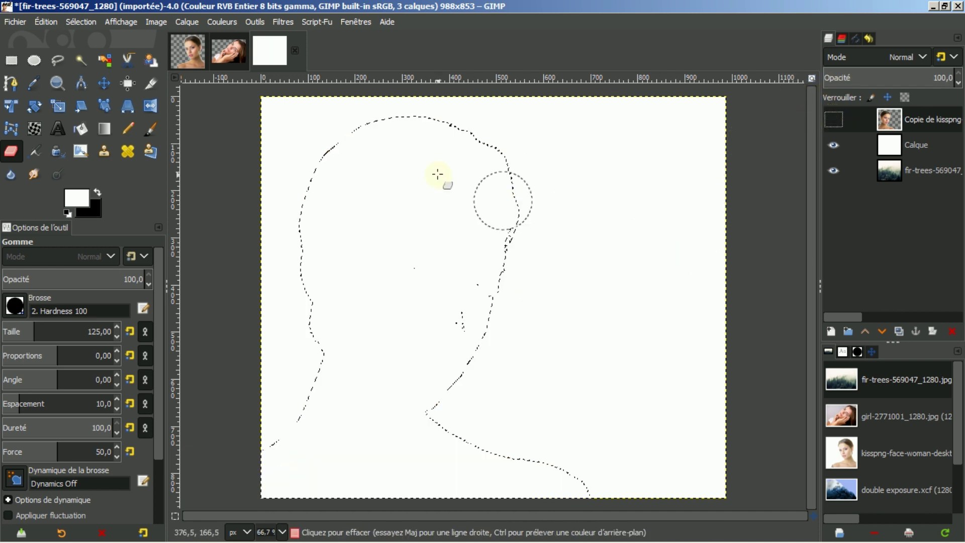
Delete the selected silhouette from the white layer to reveal the fir trees, and clear the selection
left_click(913, 144)
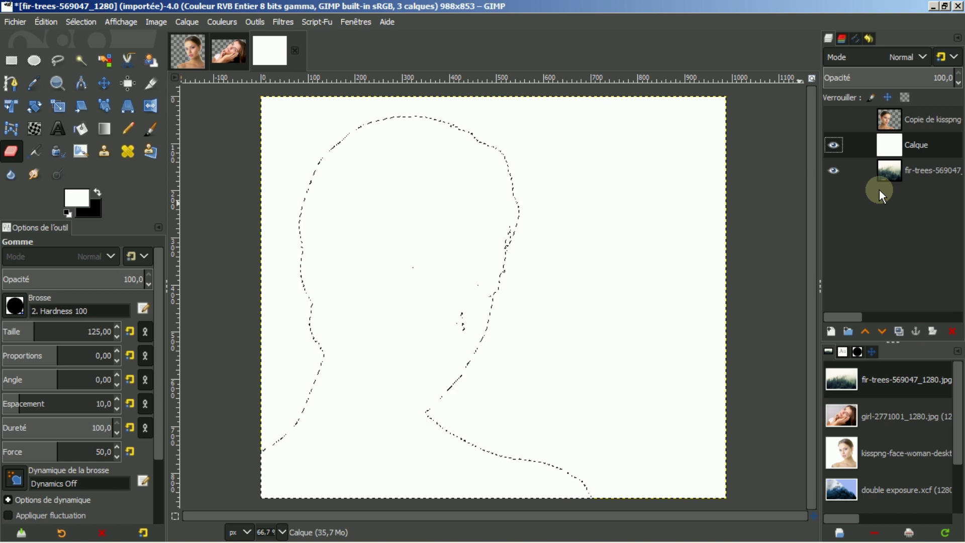
key("Delete")
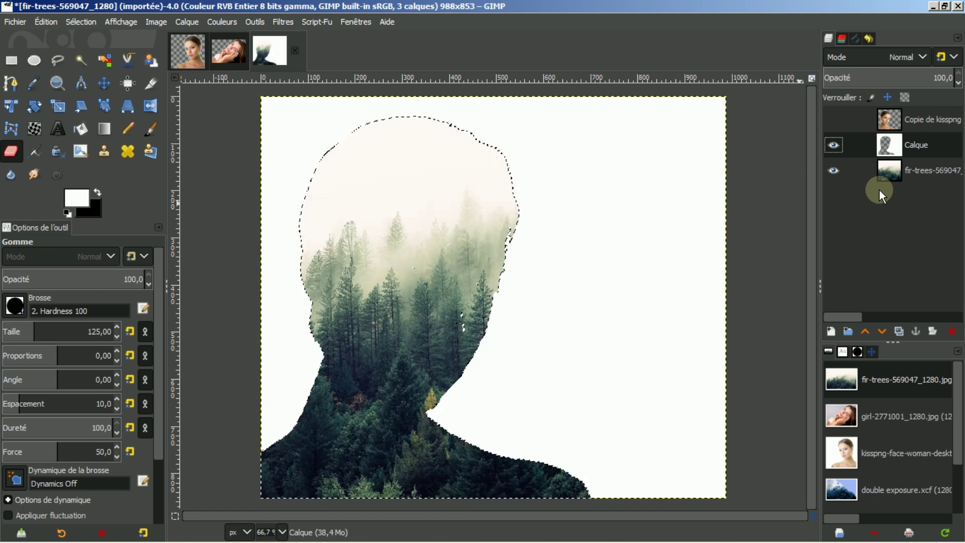
left_click(75, 19)
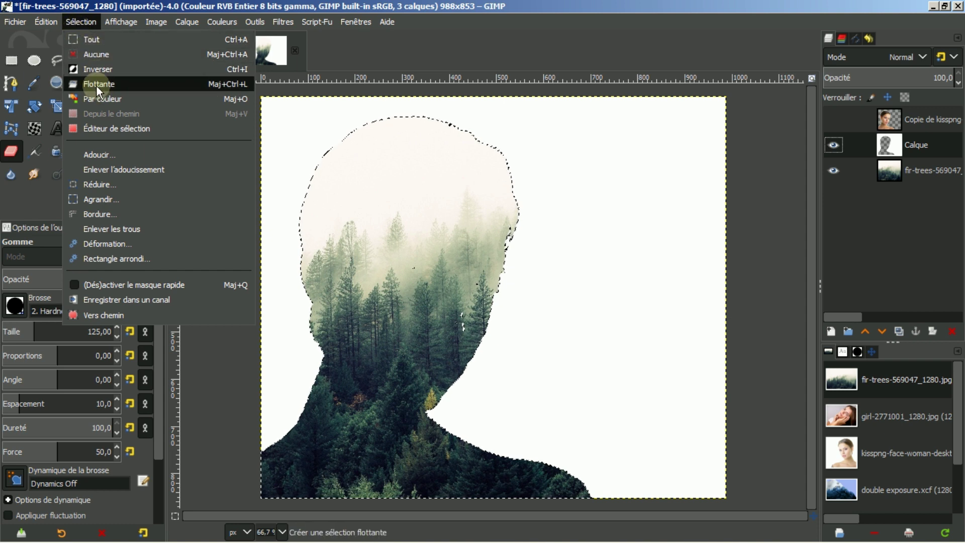
left_click(86, 58)
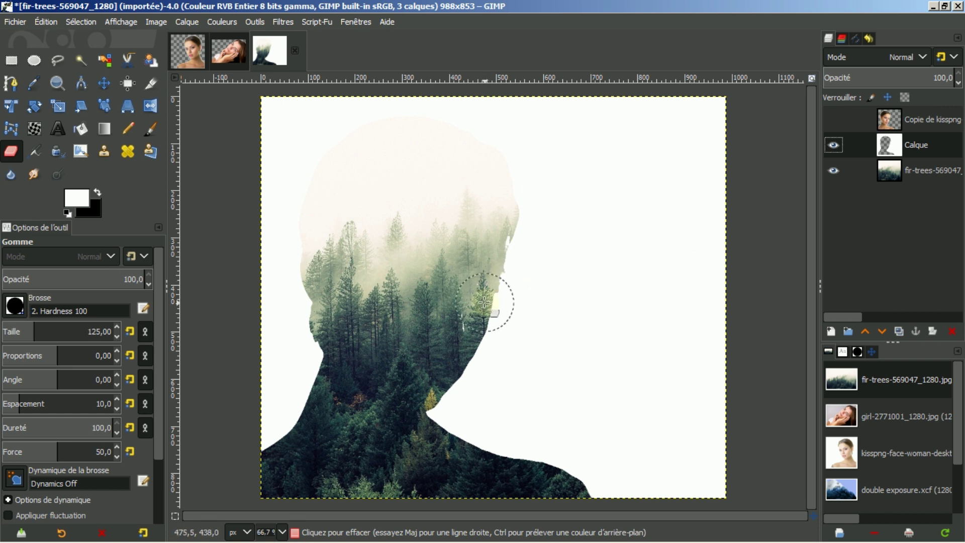
Show the portrait layer again and set its blend mode to Multiply (Multiplier)
left_click(871, 98)
left_click(847, 152)
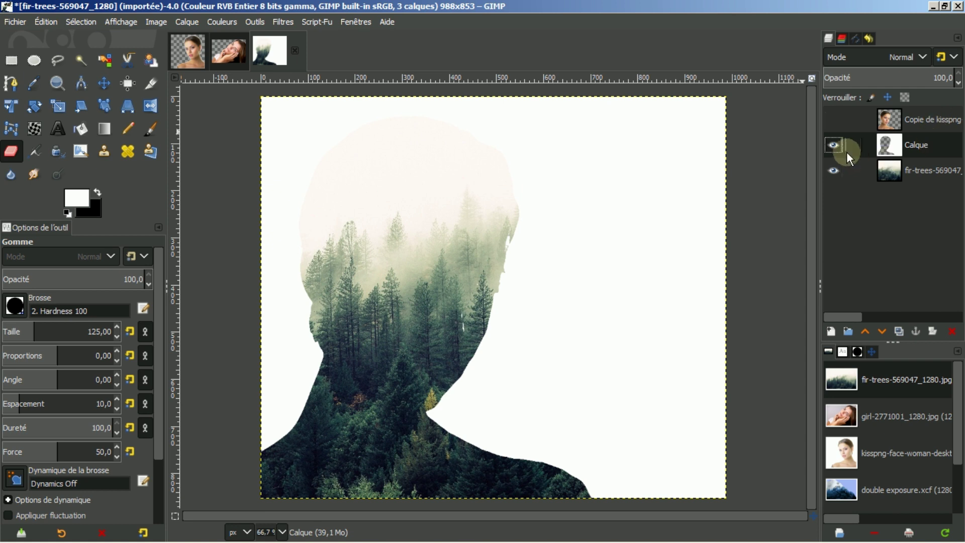
left_click(832, 119)
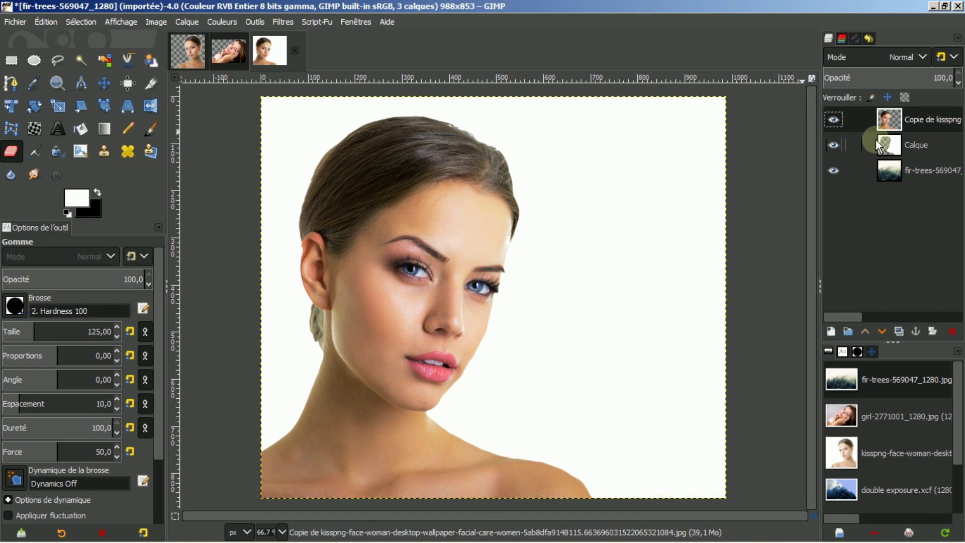
left_click(923, 57)
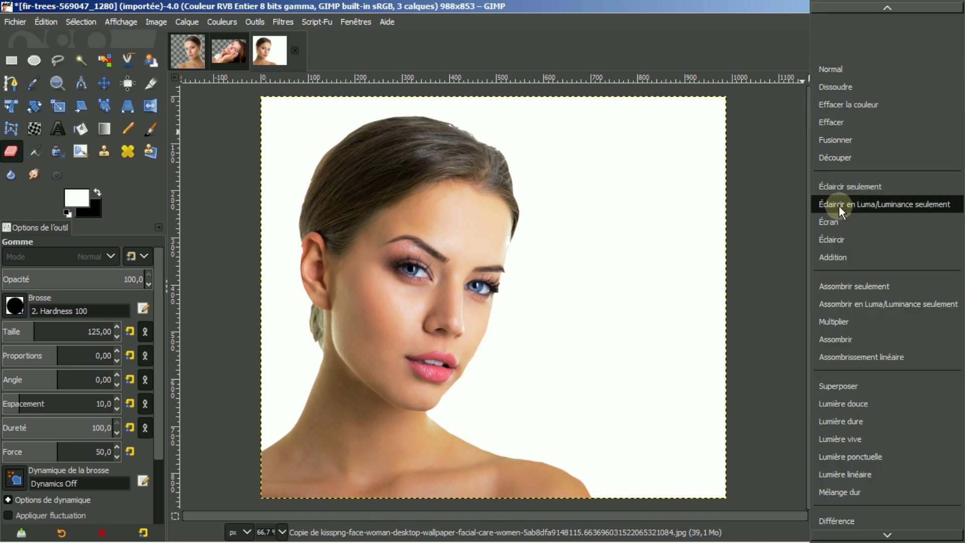
left_click(830, 319)
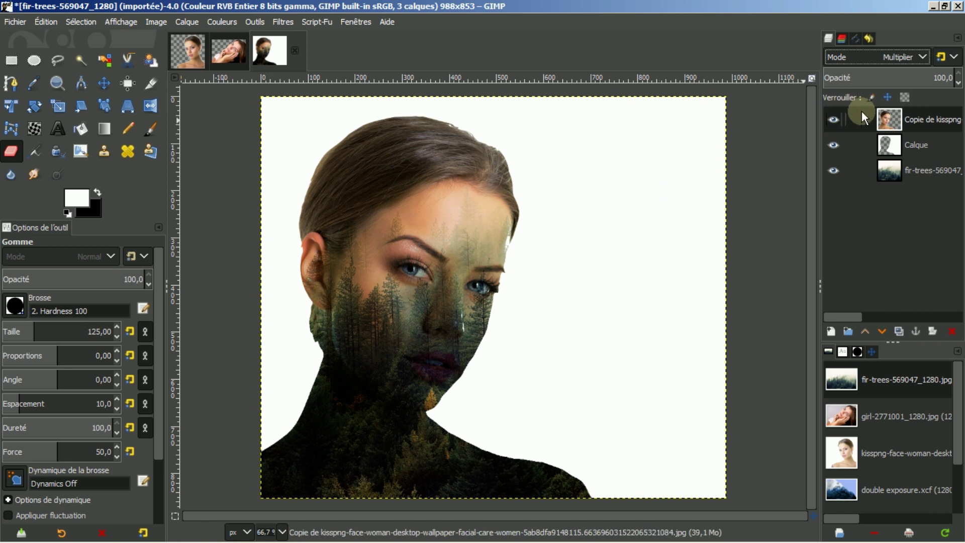
Desaturate the portrait layer using the Luminance mode
left_click(889, 120)
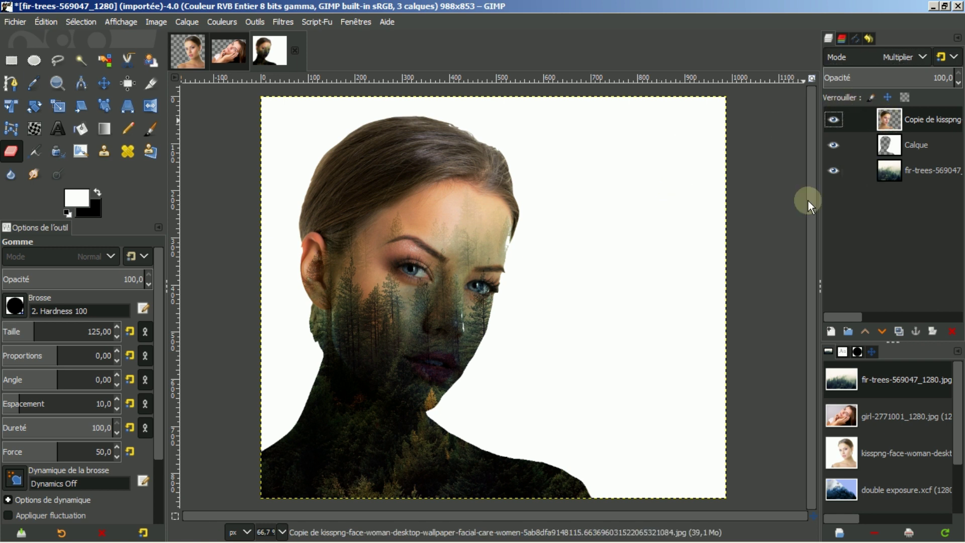
left_click(219, 20)
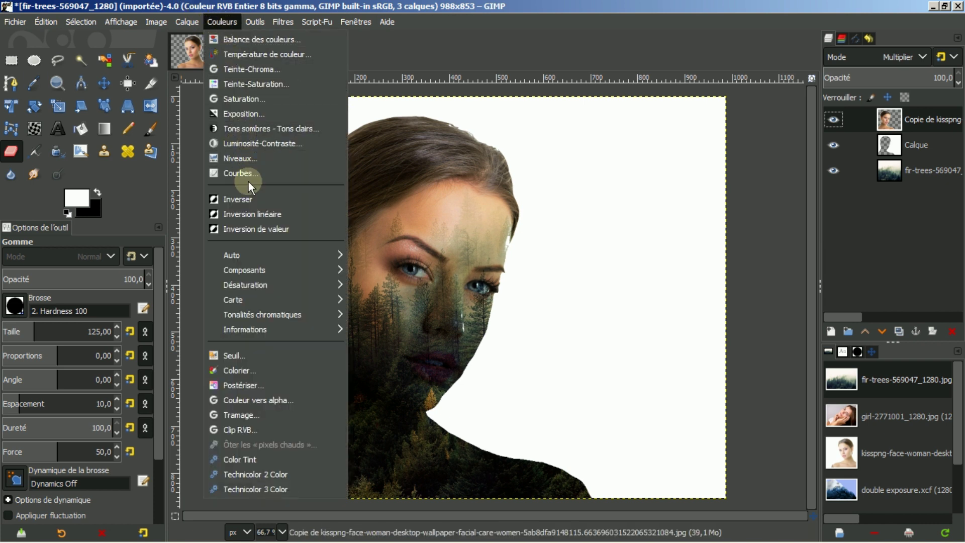
mouse_move(247, 282)
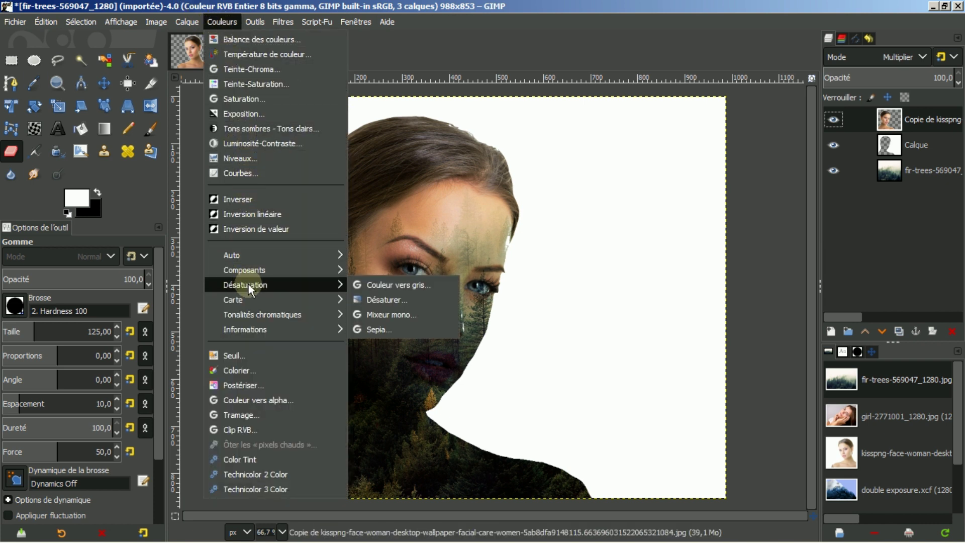
left_click(378, 299)
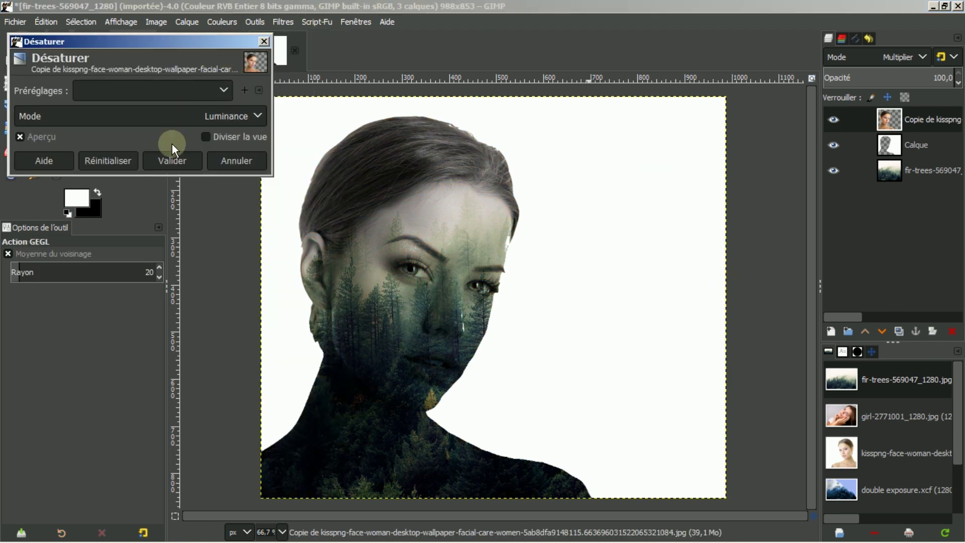
left_click(169, 161)
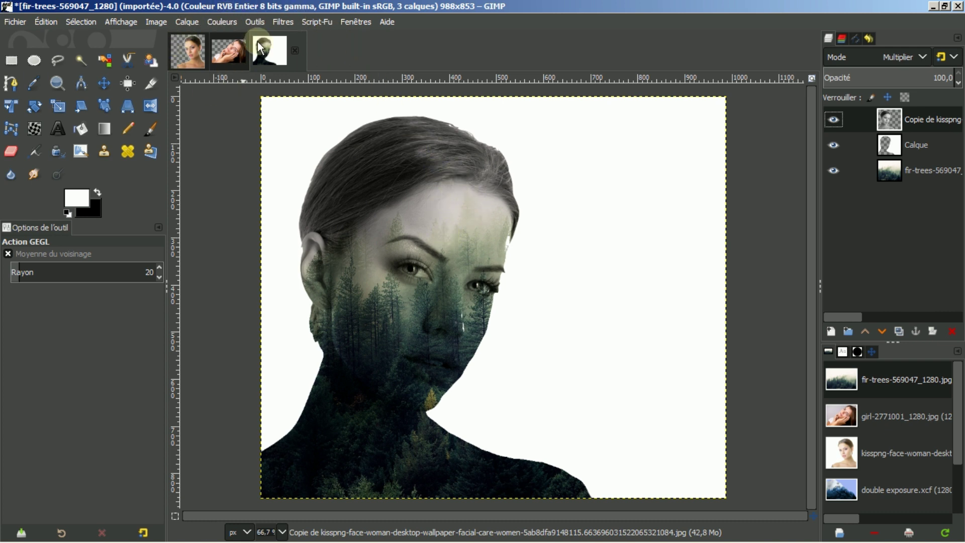
Brighten the portrait layer with Curves by moving the white point of the Value channel to input 215, output 255
left_click(220, 20)
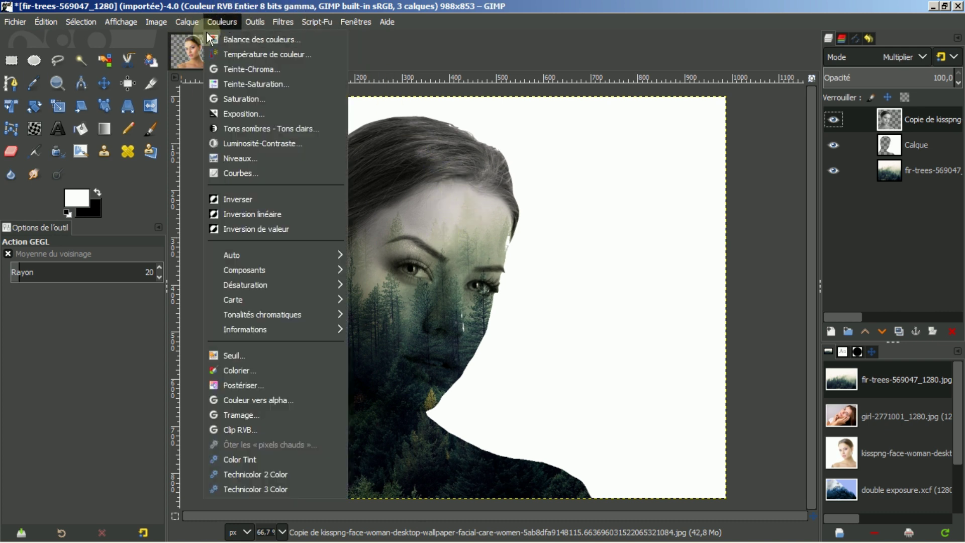
left_click(227, 174)
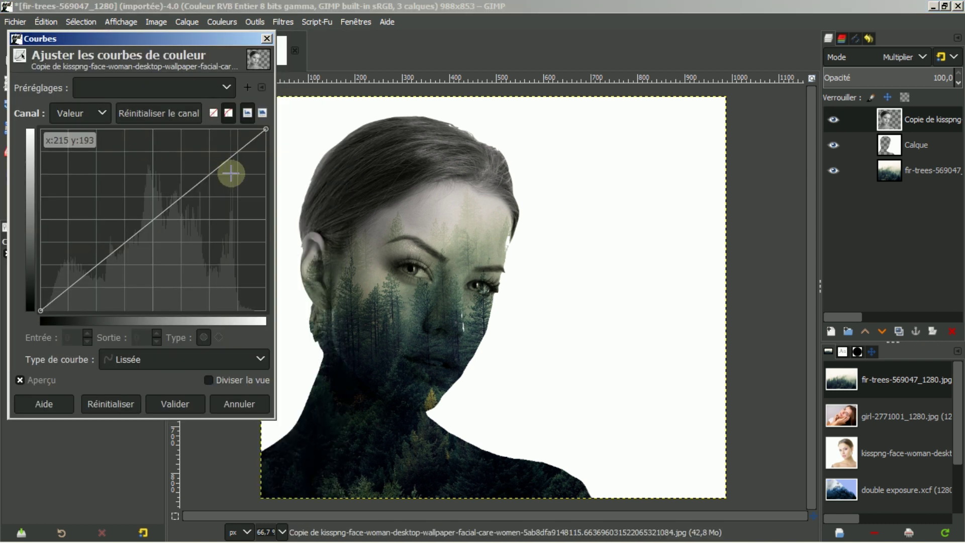
left_click(265, 129)
left_click_drag(265, 130, 261, 130)
left_click_drag(250, 126, 230, 127)
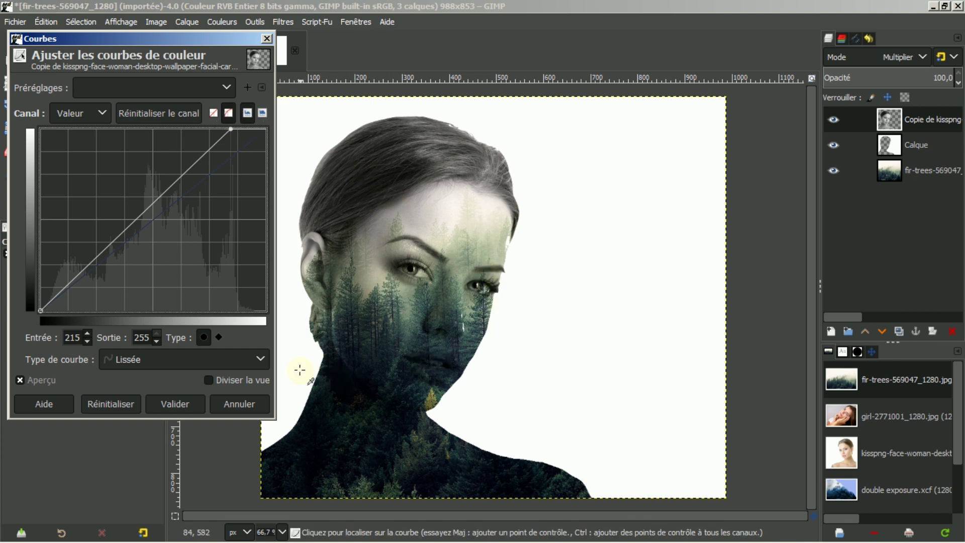
left_click(183, 405)
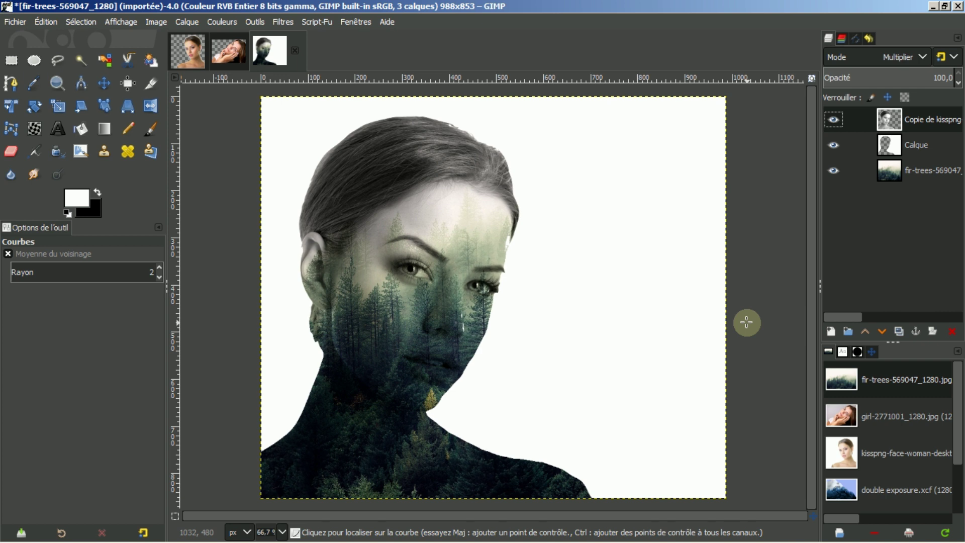
Compare the composite with the portrait and white layers hidden and shown over the fir-trees photo
left_click(834, 121)
left_click(834, 145)
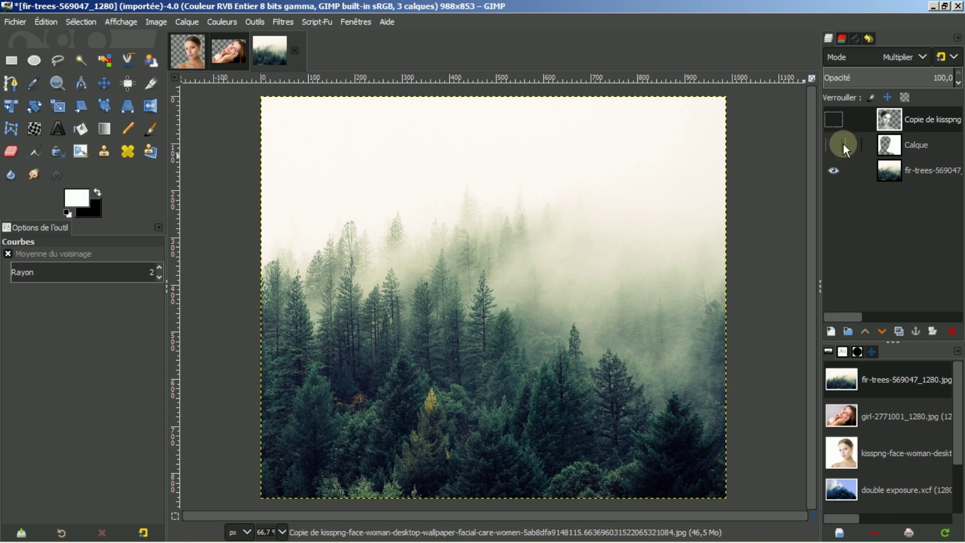
left_click(834, 120)
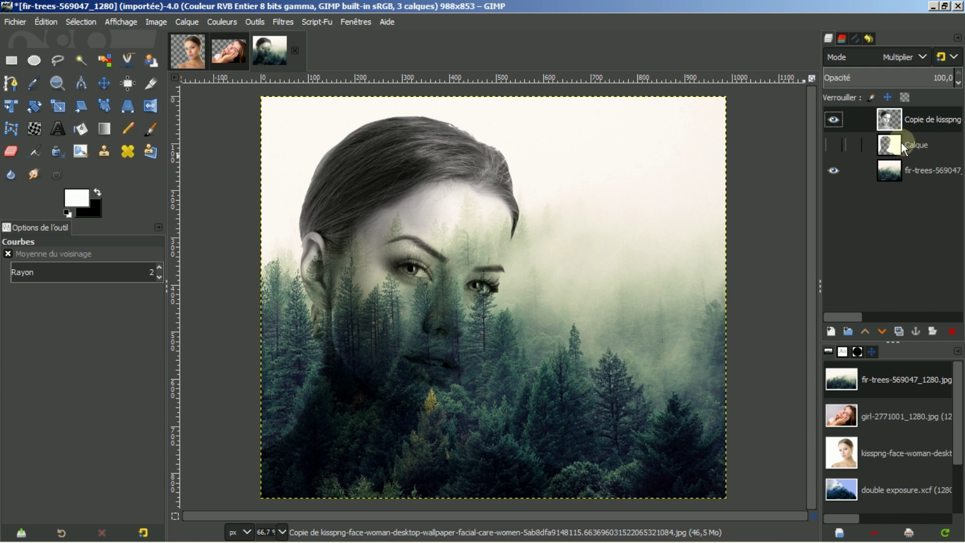
left_click(834, 144)
left_click(835, 144)
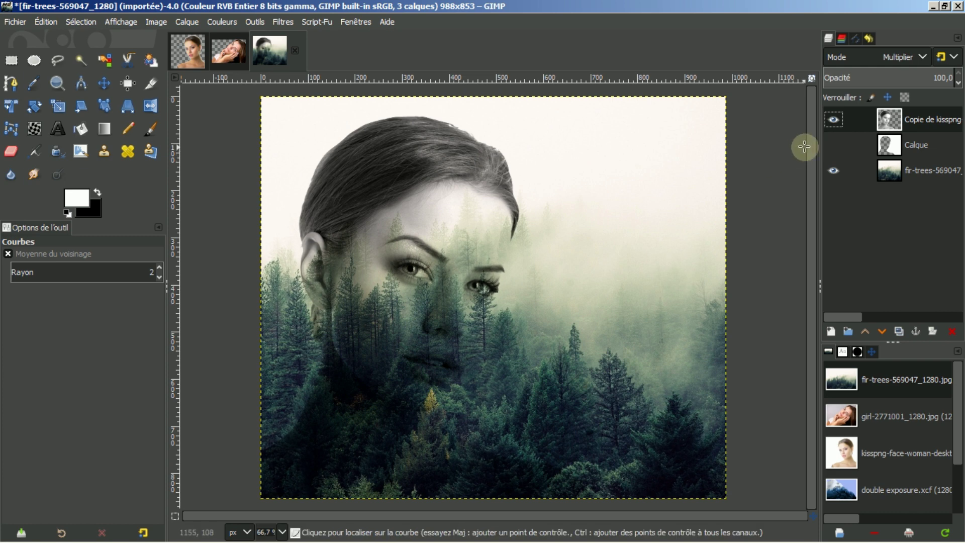
left_click(834, 121)
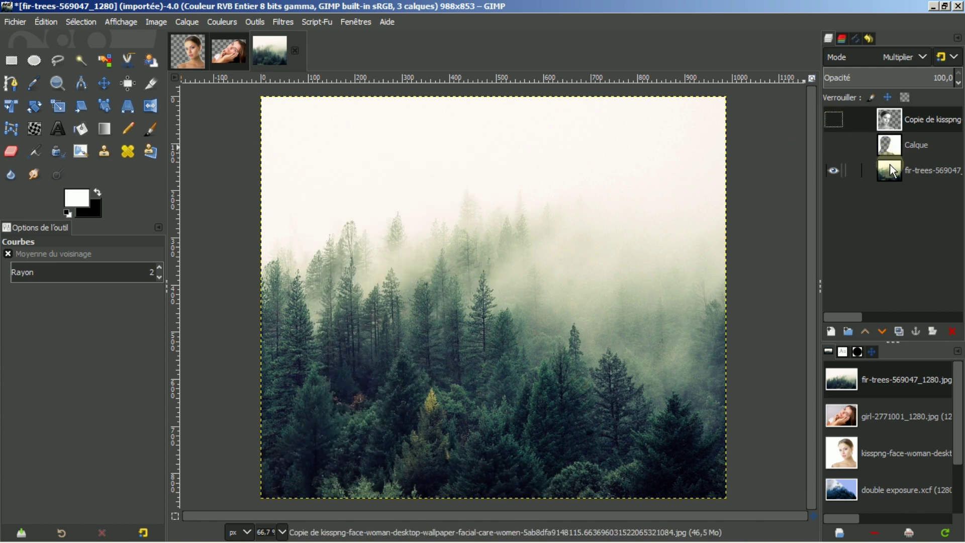
left_click(835, 121)
left_click(832, 144)
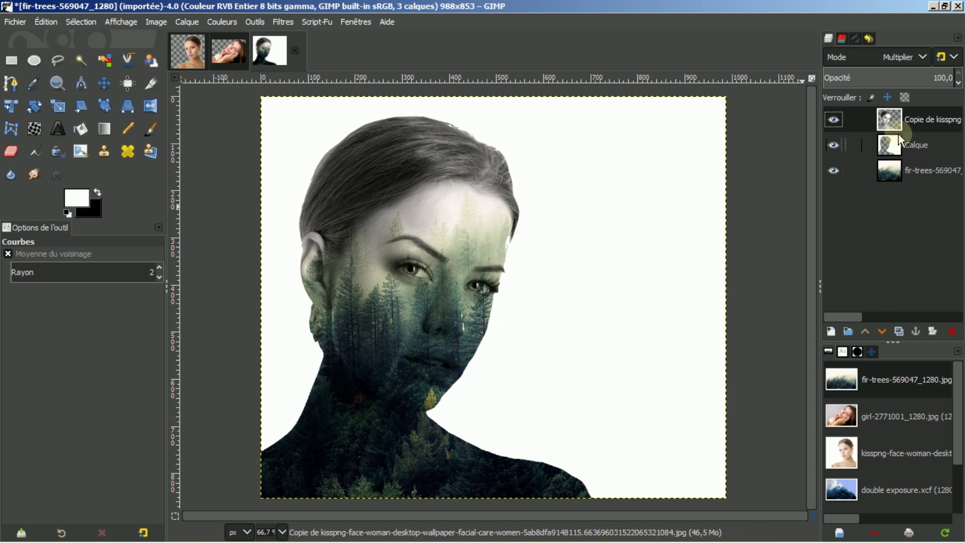
Hide the portrait and white layers and open Colorize (Colorier) on the fir-trees layer
left_click(833, 121)
left_click(833, 144)
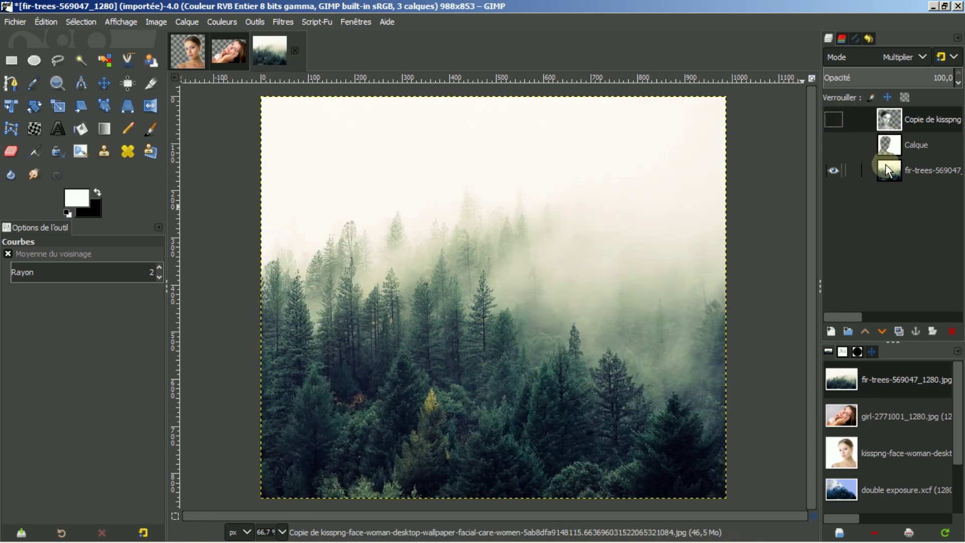
left_click(885, 166)
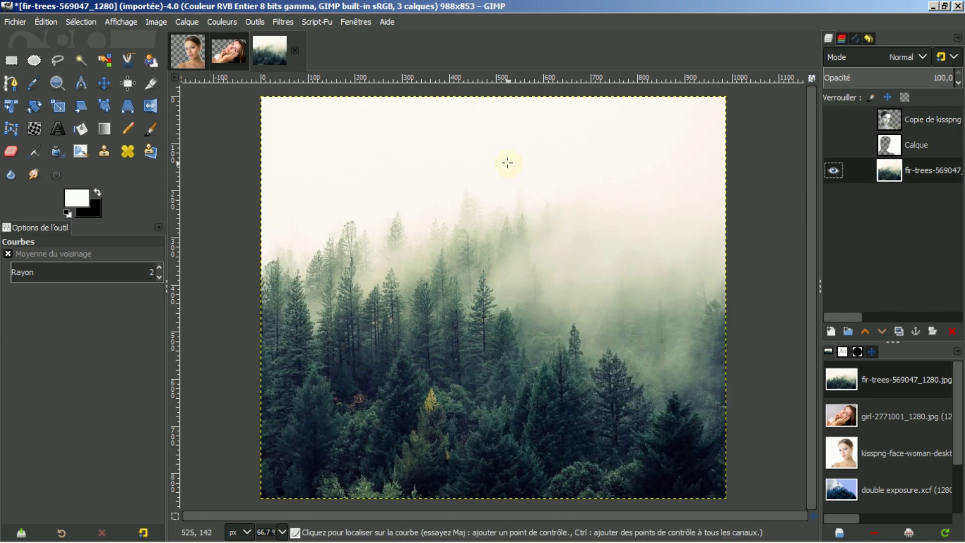
left_click(222, 20)
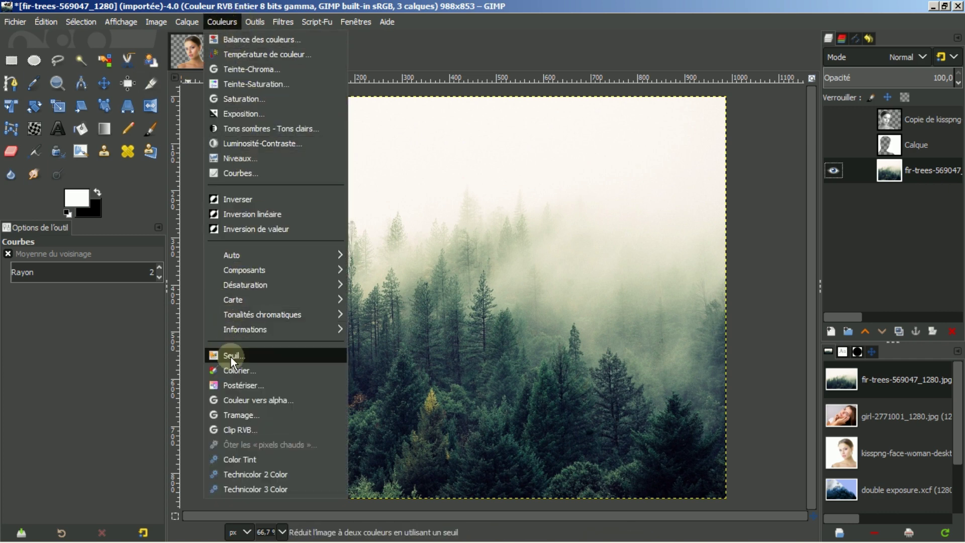
left_click(232, 371)
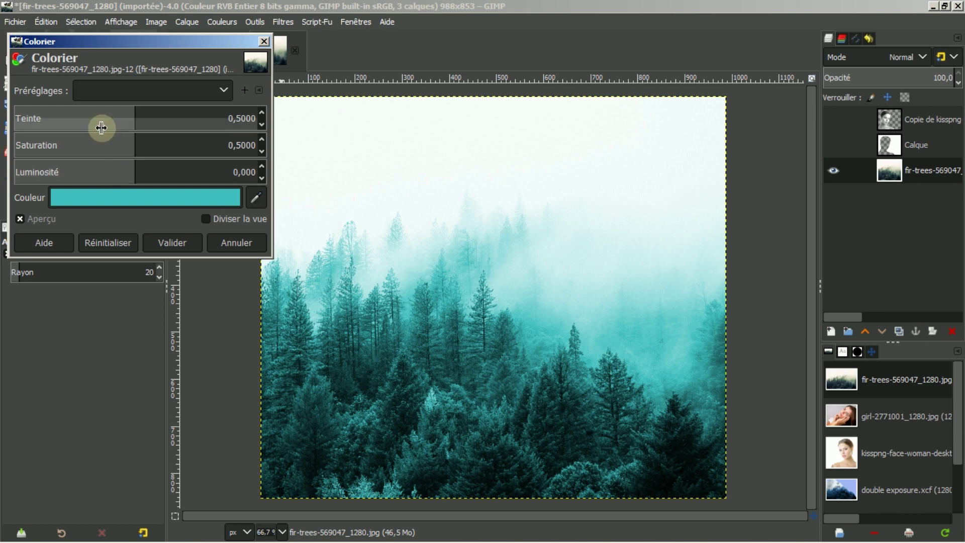
Try the Colorize presets double exposure and double exposure2 on the fir trees, and reset the settings
left_click(224, 91)
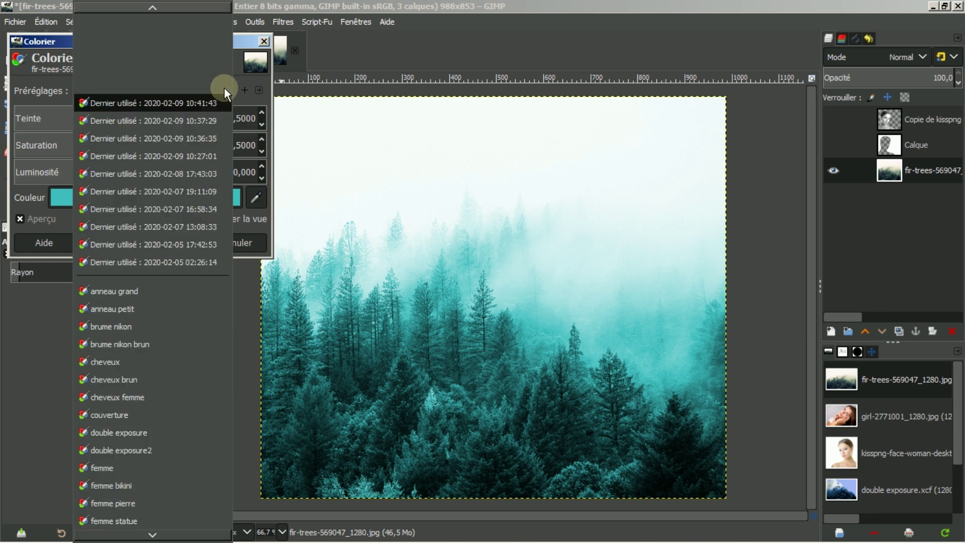
left_click(119, 432)
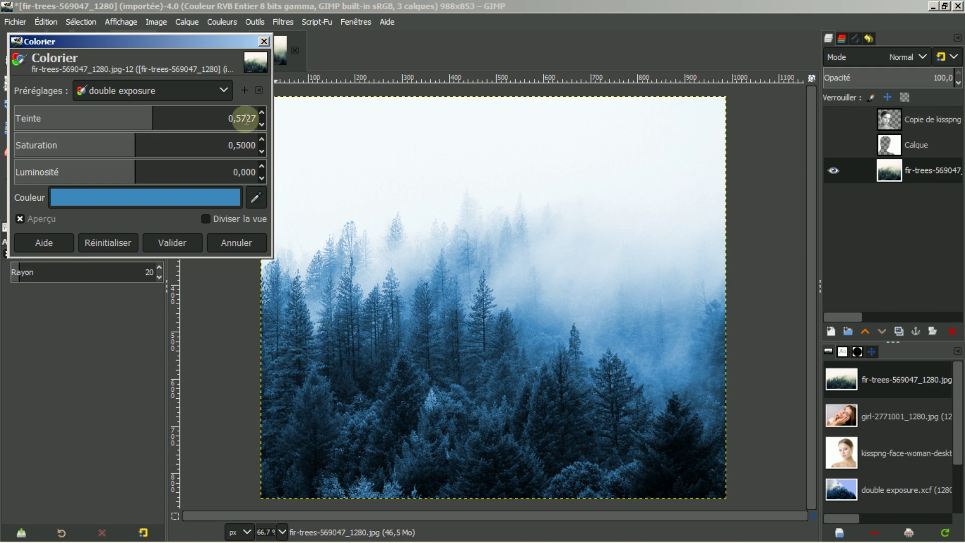
left_click(222, 86)
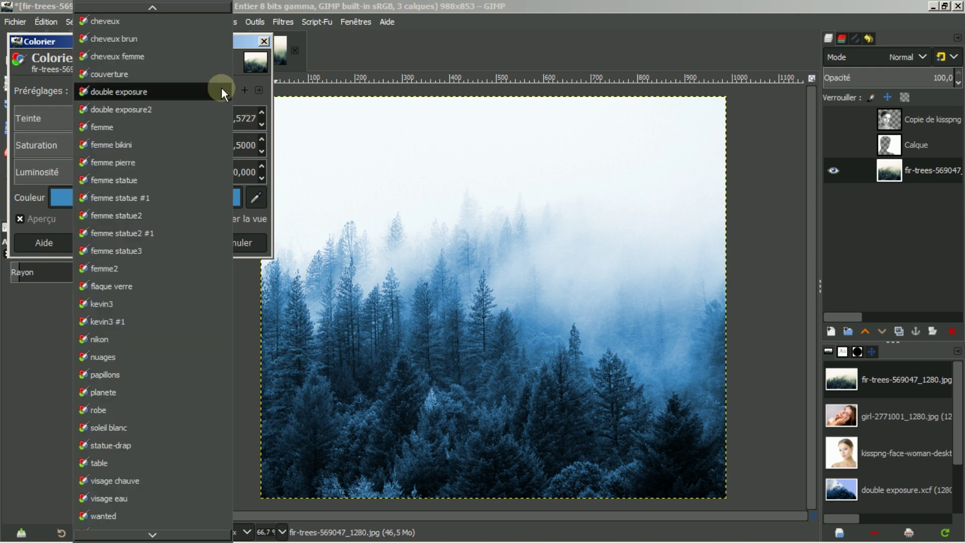
left_click(141, 107)
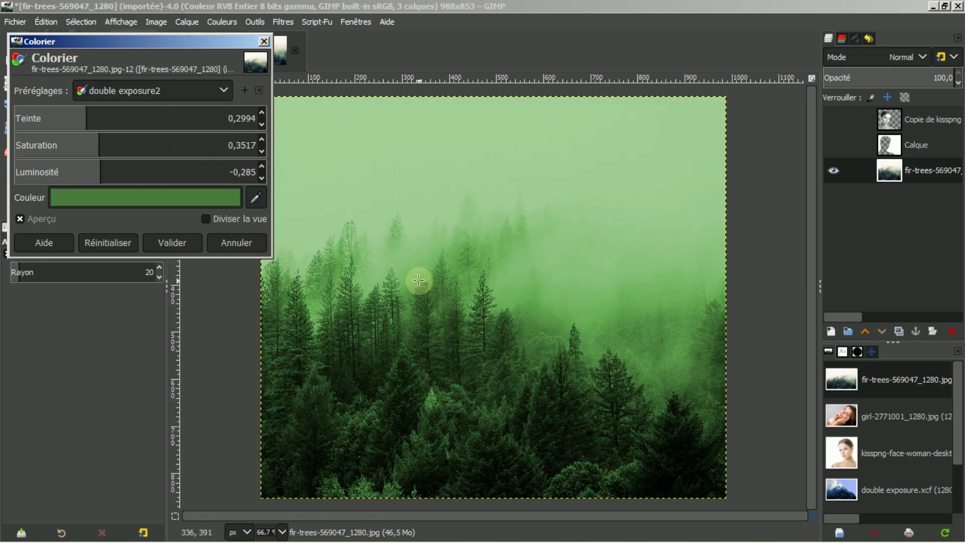
left_click(100, 244)
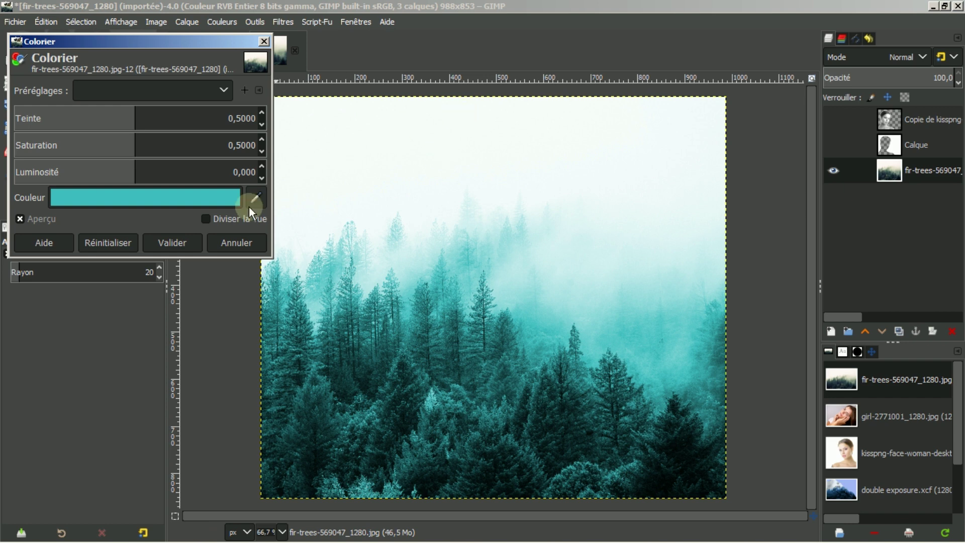
Colorize the fir trees with hue 0.5, saturation 0.5 and lightness 0, and show the portrait and white layers again
left_click(168, 244)
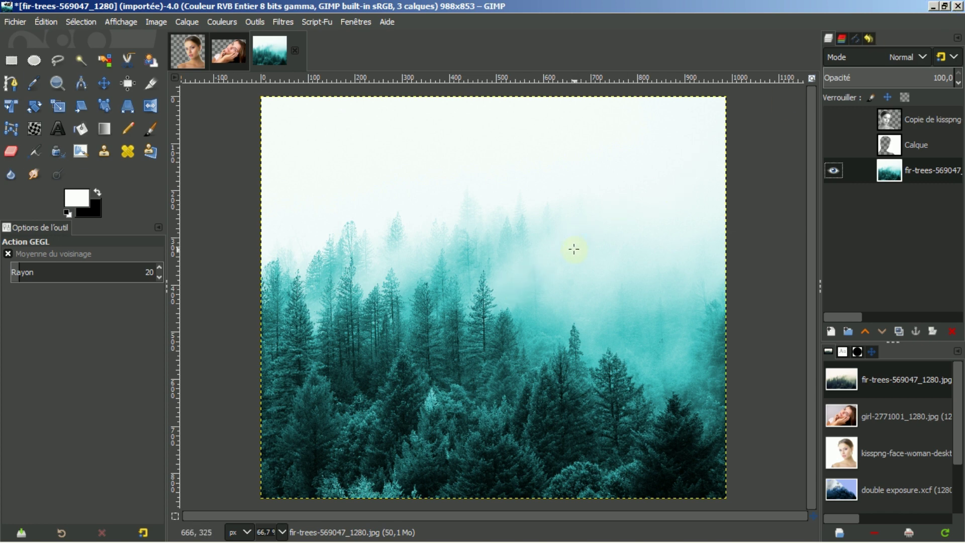
left_click(834, 120)
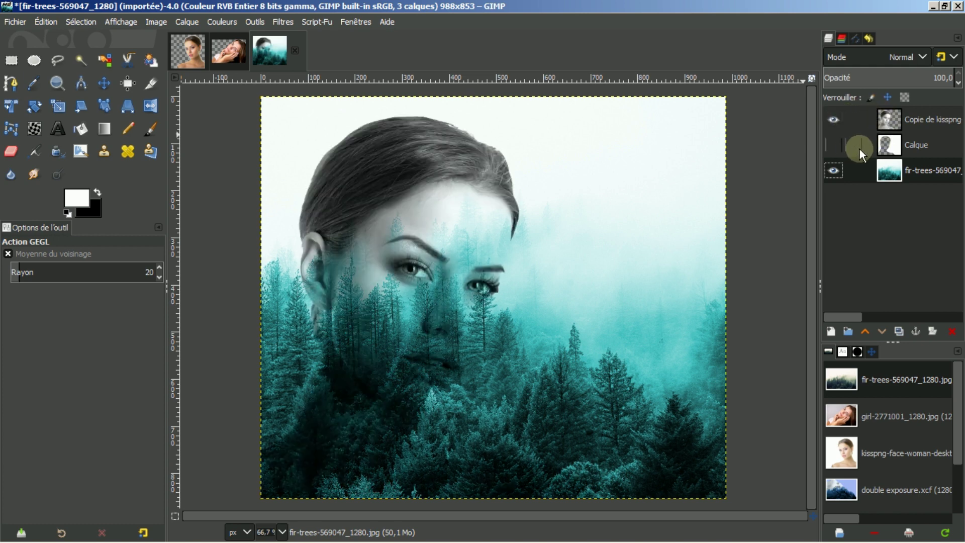
left_click(835, 146)
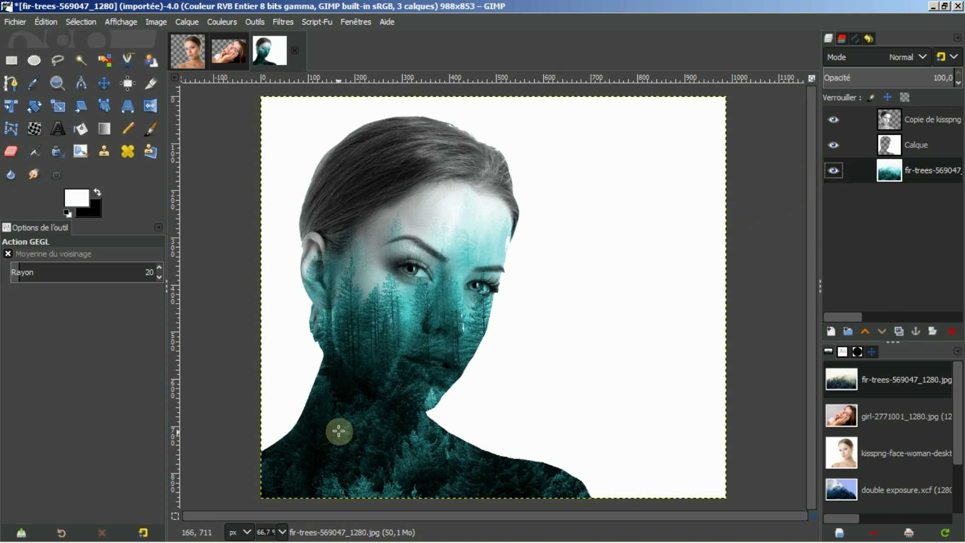
Hide the portrait and white layers, previewing the portrait alone over the tinted fir trees in between
left_click(834, 119)
left_click(834, 144)
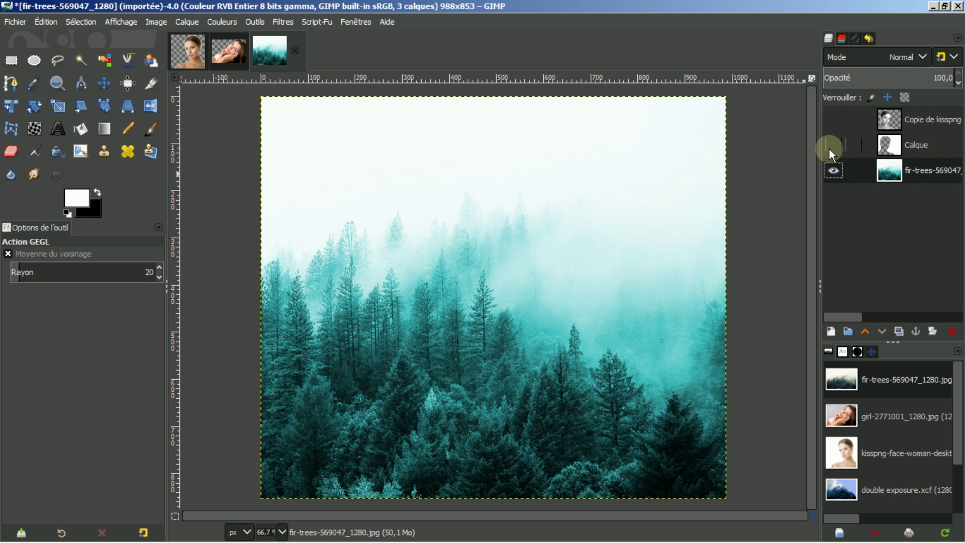
left_click(834, 120)
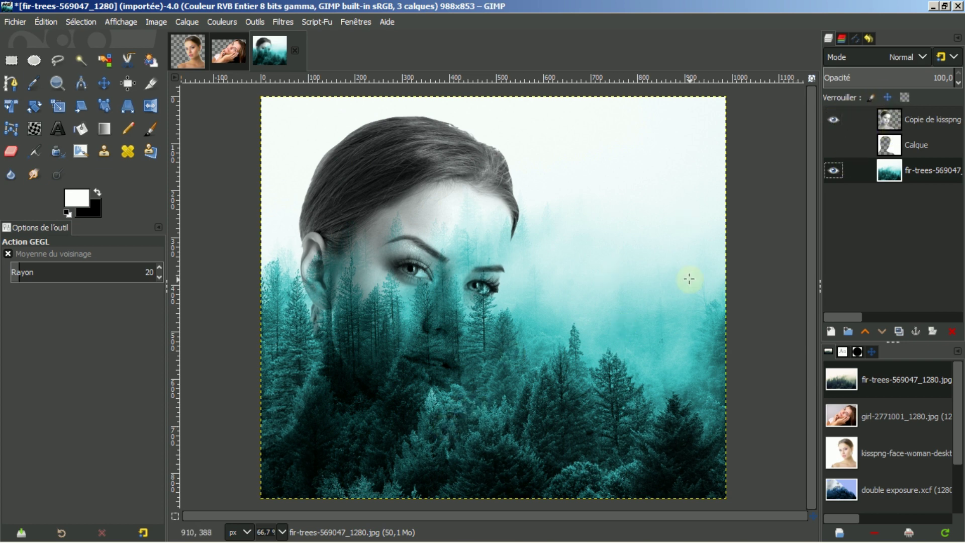
left_click(835, 126)
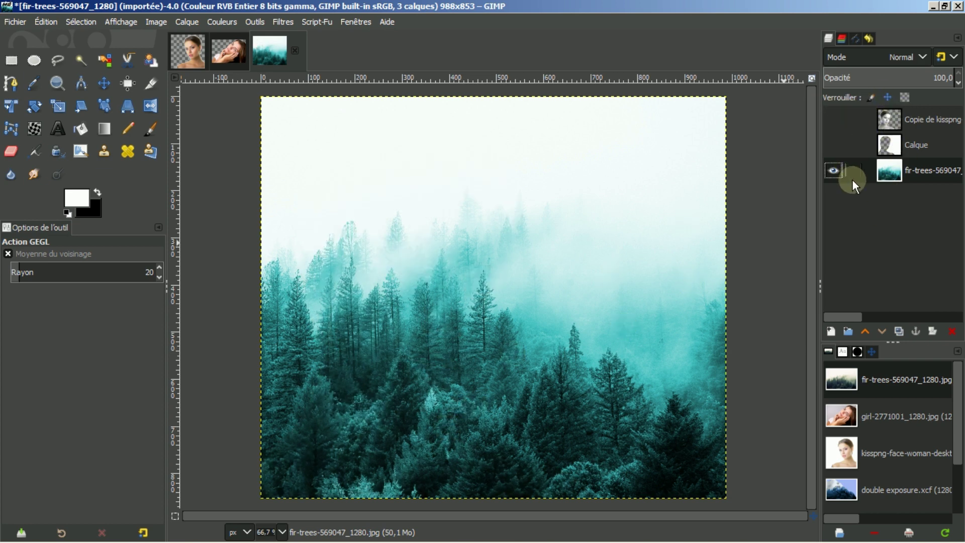
Add a new transparent layer directly above the fir-trees layer and activate the Gradient tool with its Radial shape
left_click(907, 118)
left_click(828, 332)
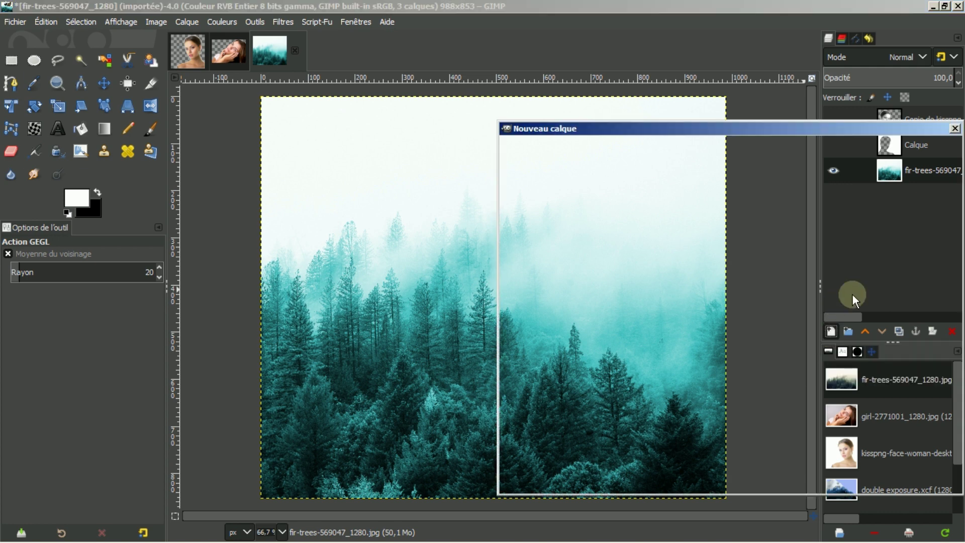
left_click(865, 469)
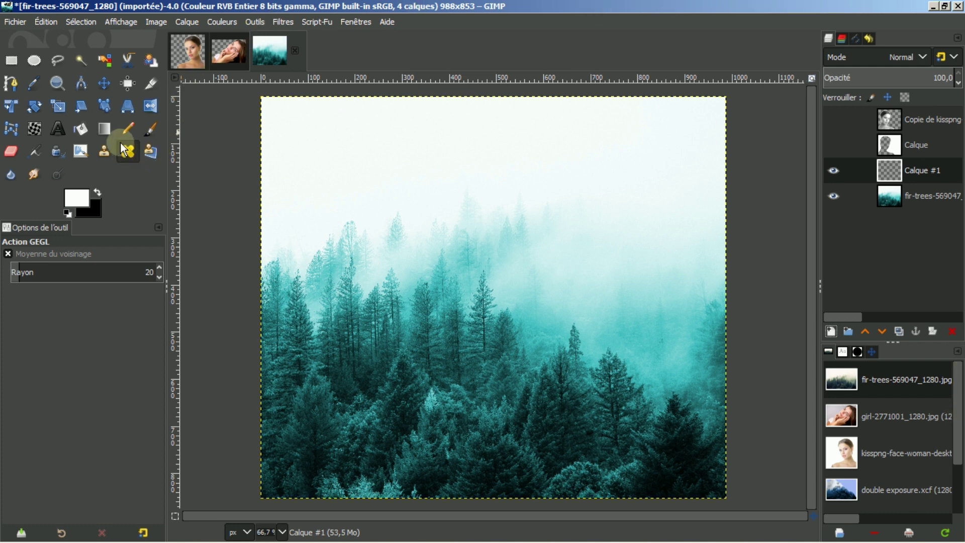
left_click(106, 130)
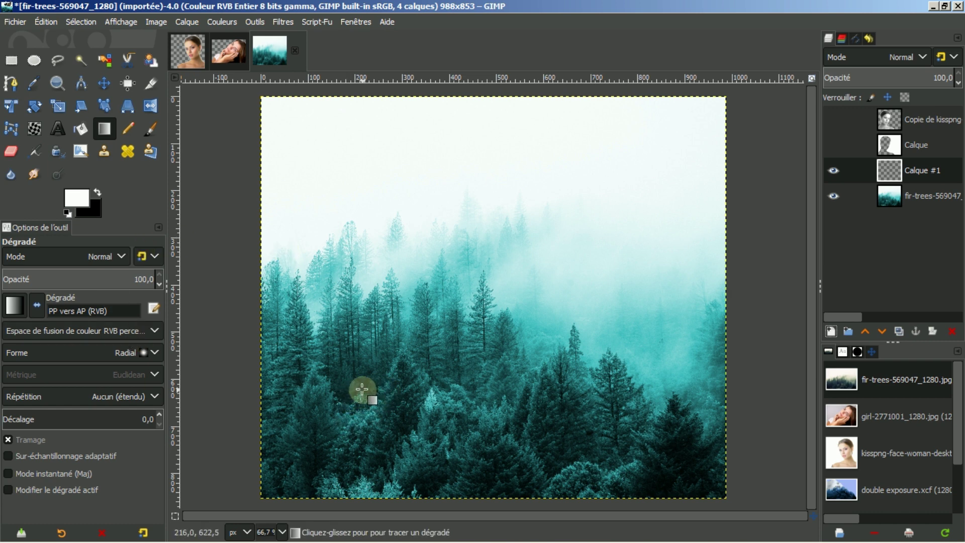
left_click_drag(361, 389, 393, 426)
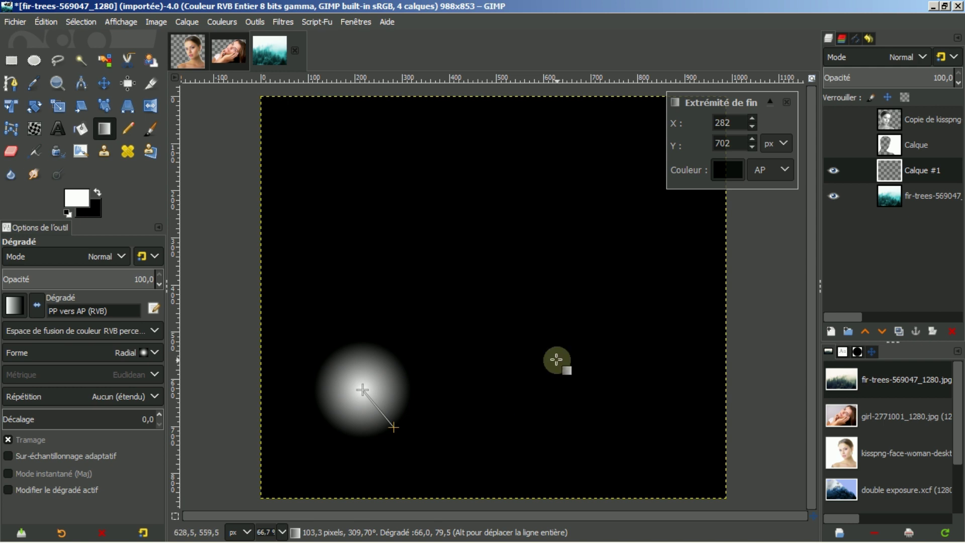
left_click(789, 103)
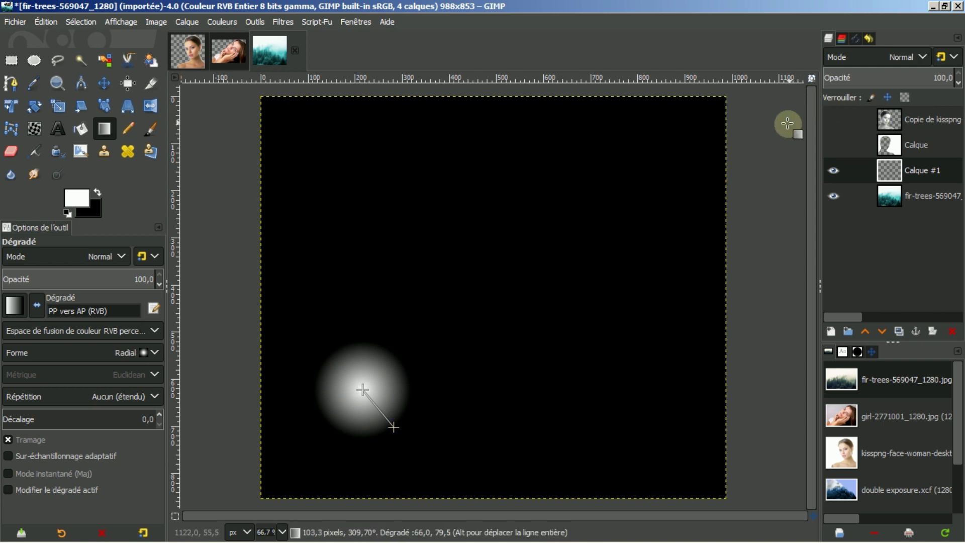
key("Escape")
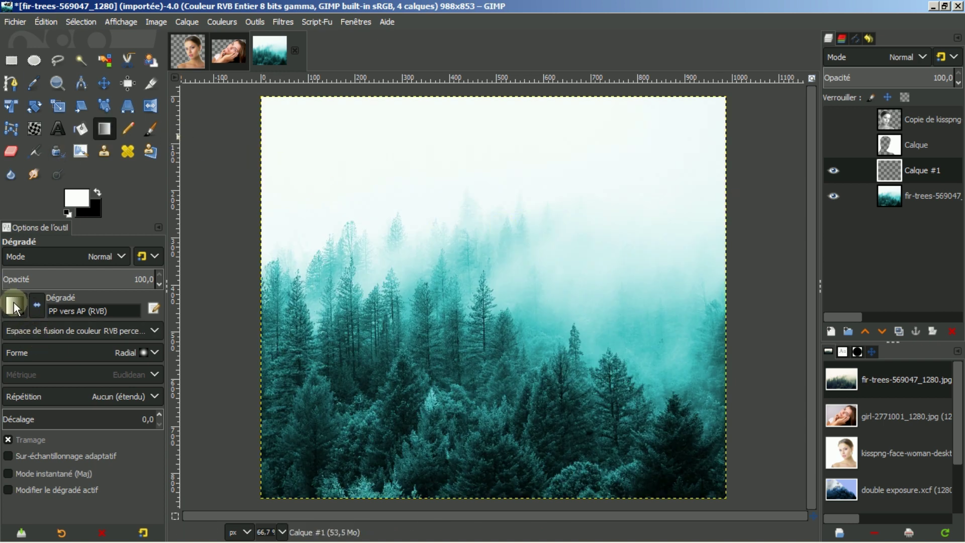
Choose the foreground-to-transparent gradient (PP vers Transparent) and keep white as the foreground colour
left_click(40, 303)
left_click(13, 307)
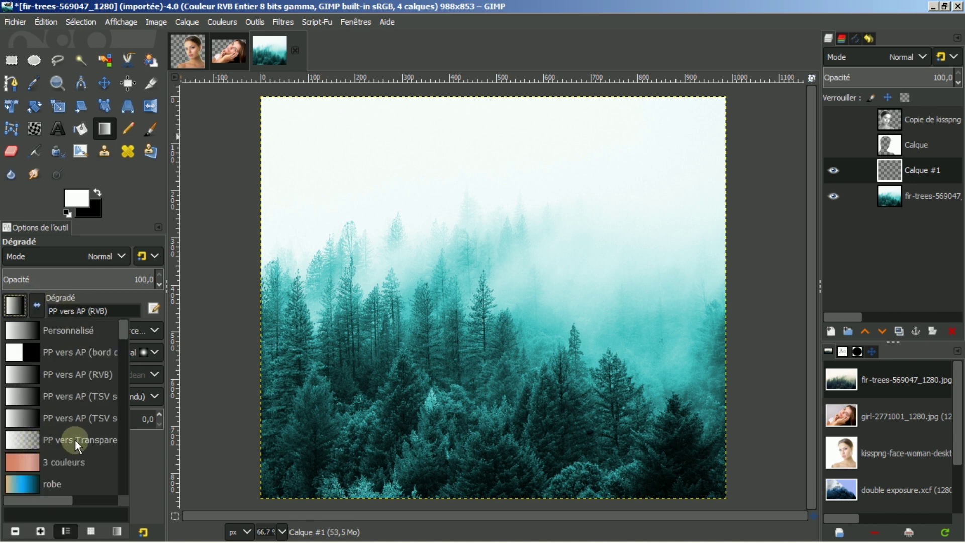
left_click(13, 442)
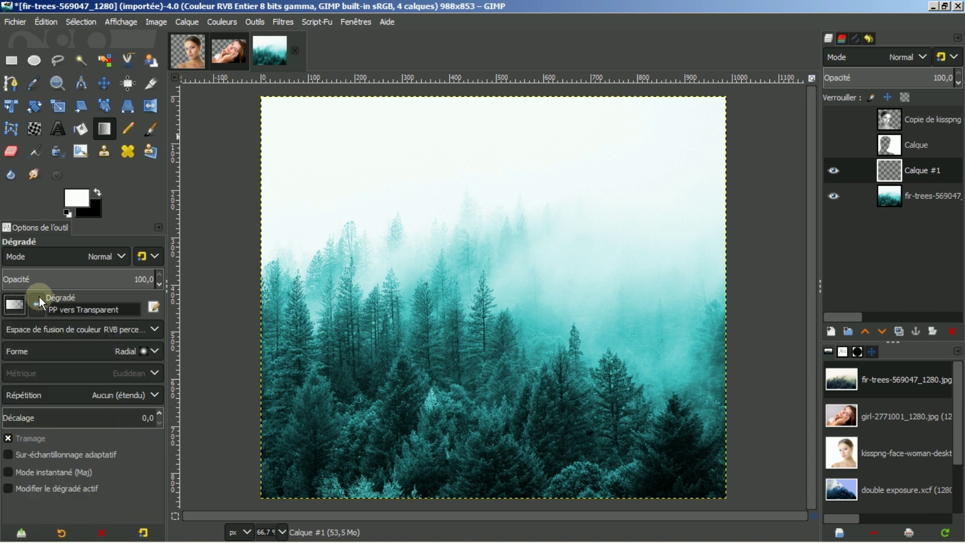
left_click(97, 191)
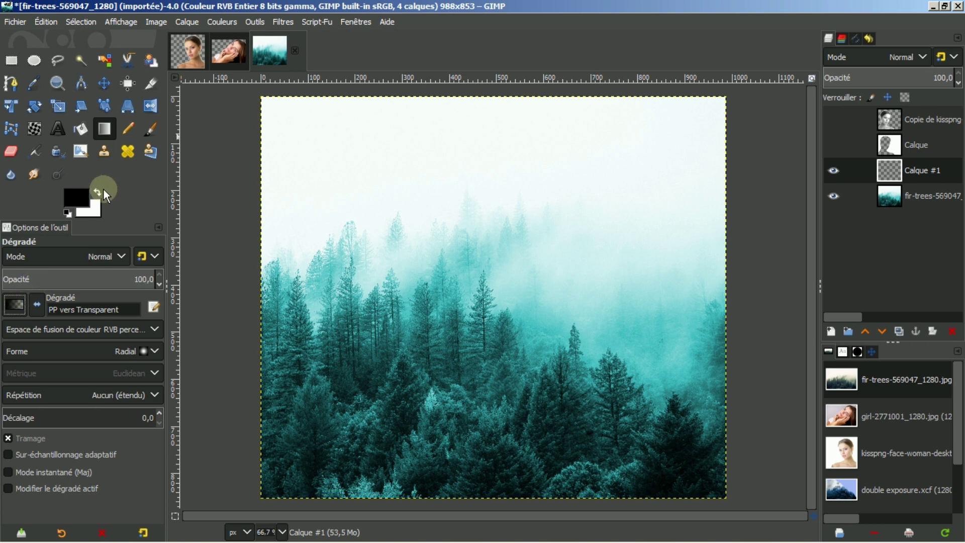
left_click(97, 191)
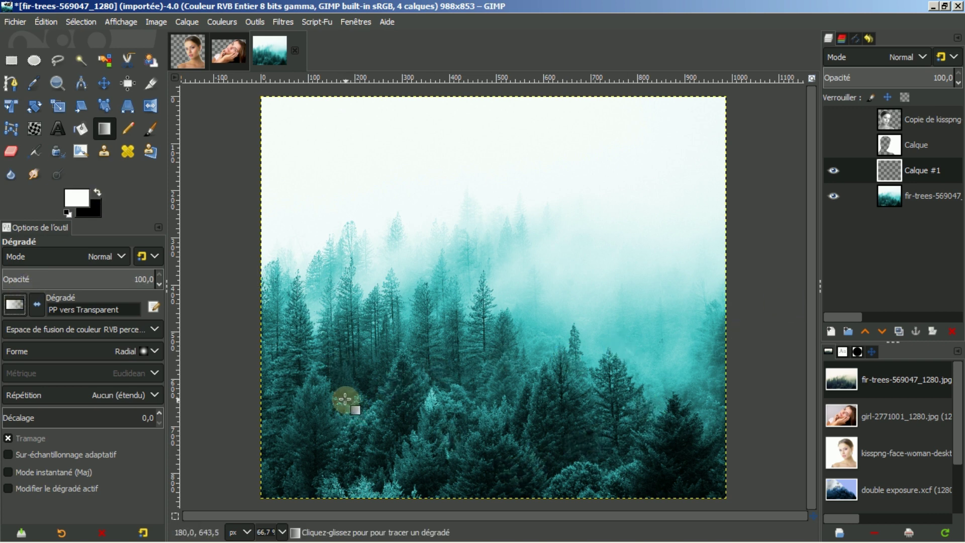
left_click_drag(345, 400, 397, 436)
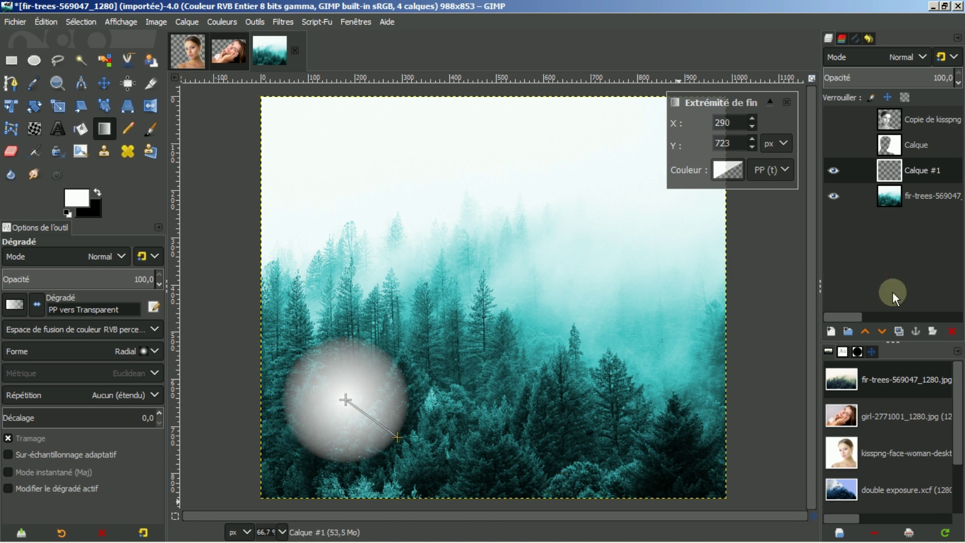
left_click(786, 102)
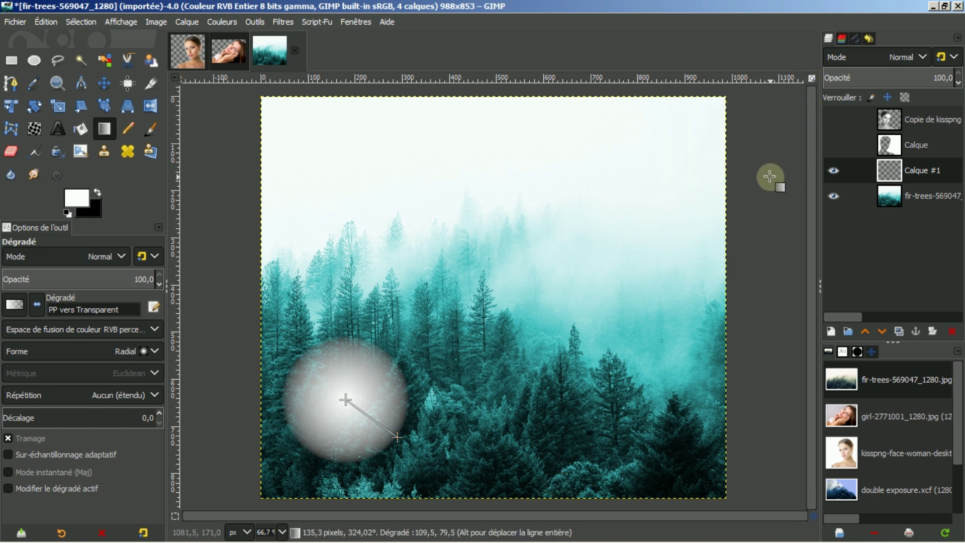
key("Escape")
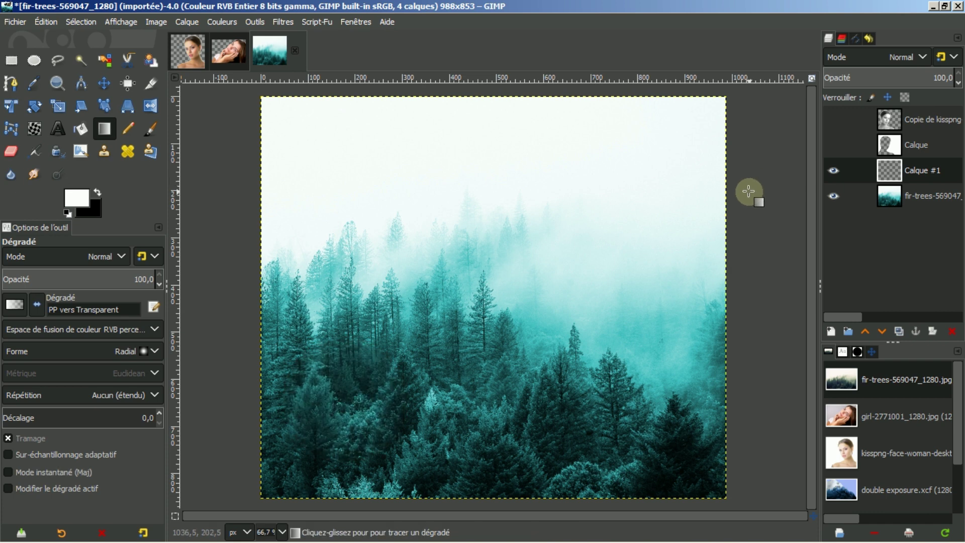
Set the blend mode of the new transparent layer to Overlay (Superposer)
left_click(891, 167)
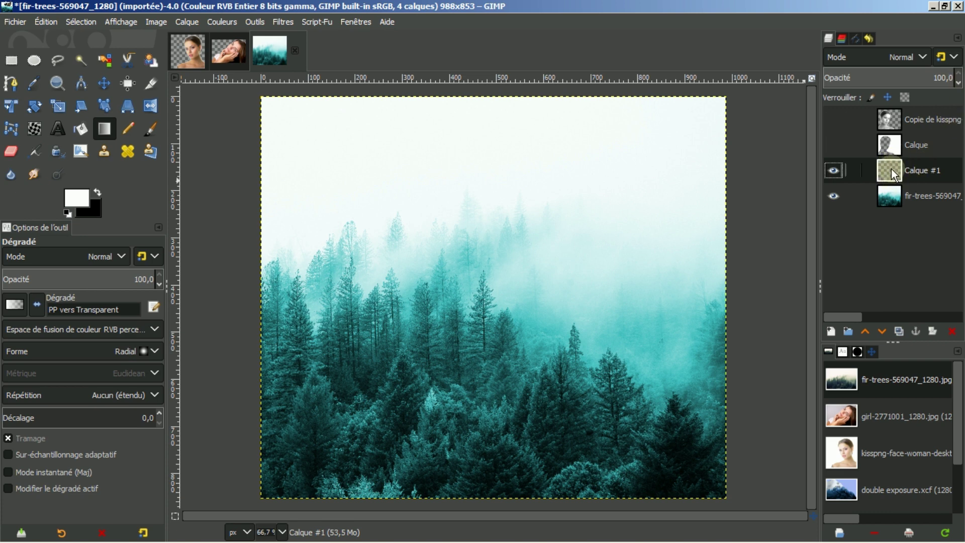
left_click_drag(893, 174, 897, 152)
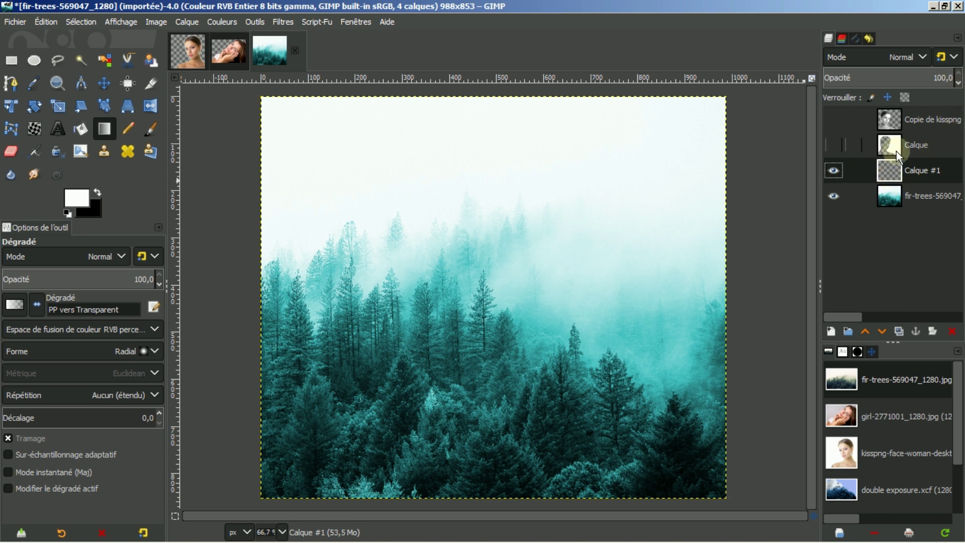
left_click(923, 55)
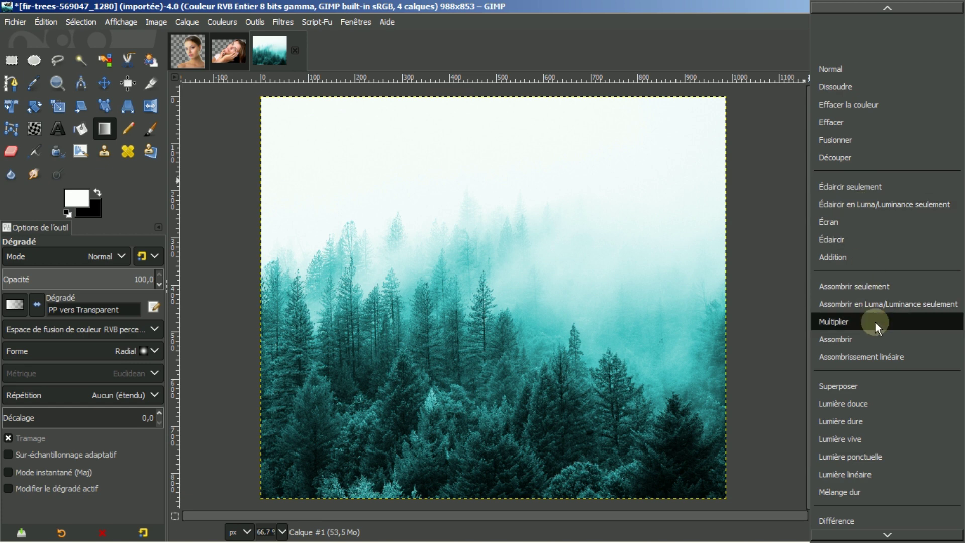
left_click(831, 387)
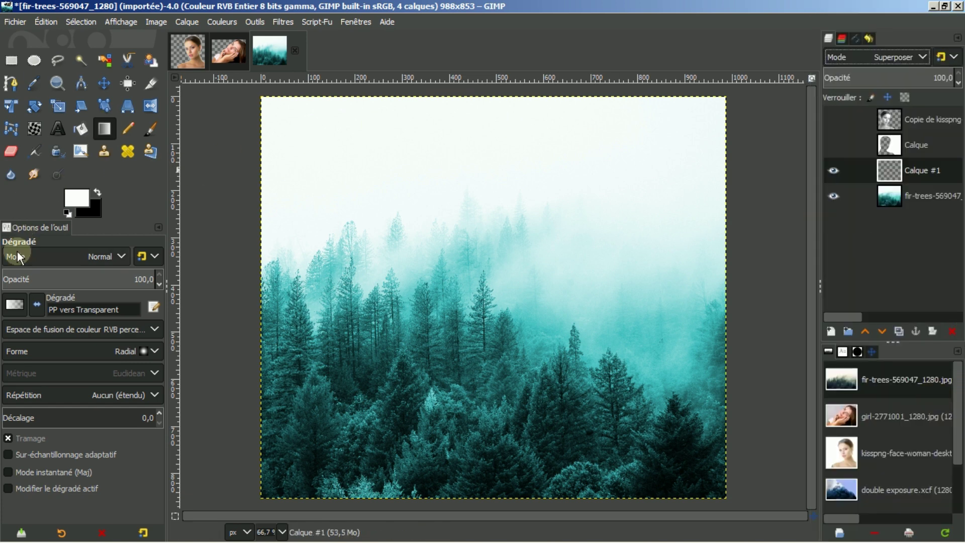
Lighten the dark lower trees with three white radial gradients about 88, 95 and 78 pixels long on the overlay layer
left_click_drag(345, 399, 373, 431)
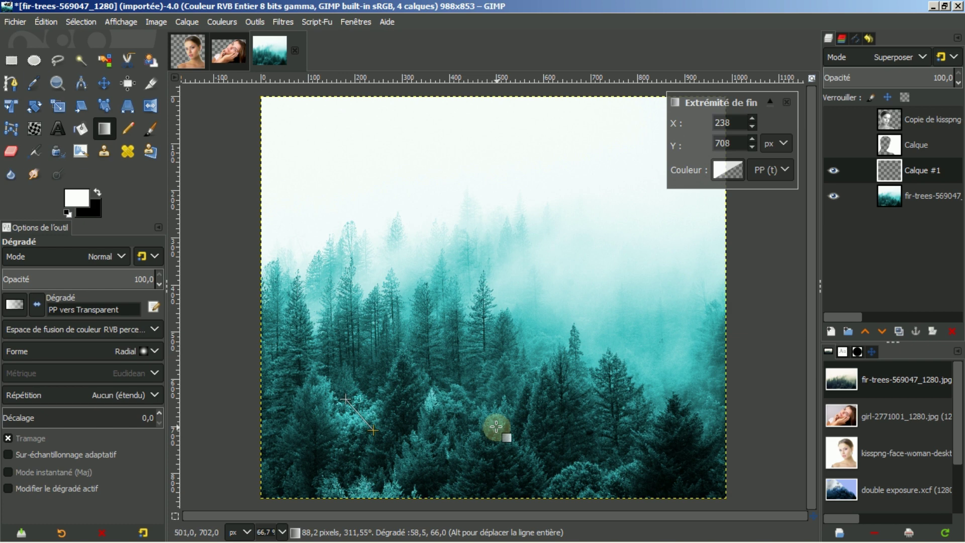
key("Return")
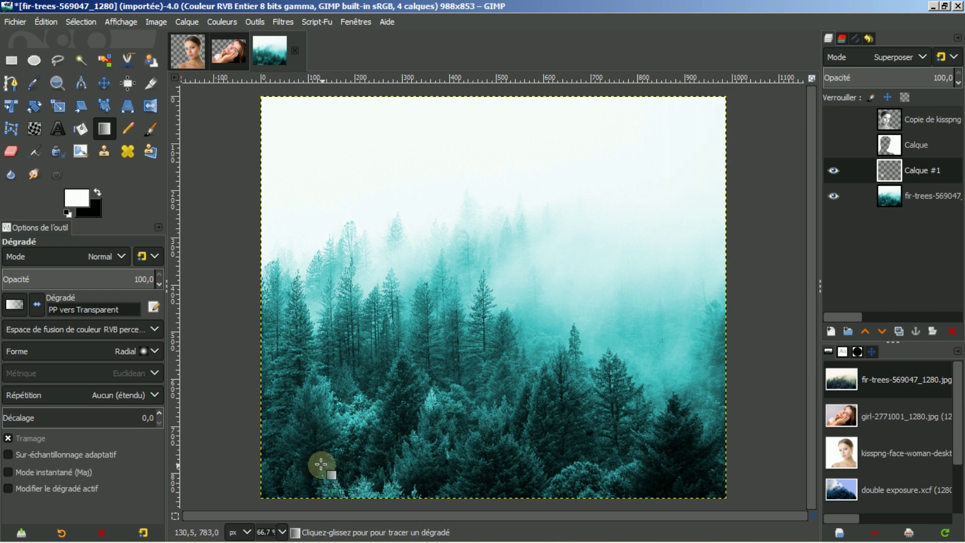
left_click_drag(315, 453, 351, 489)
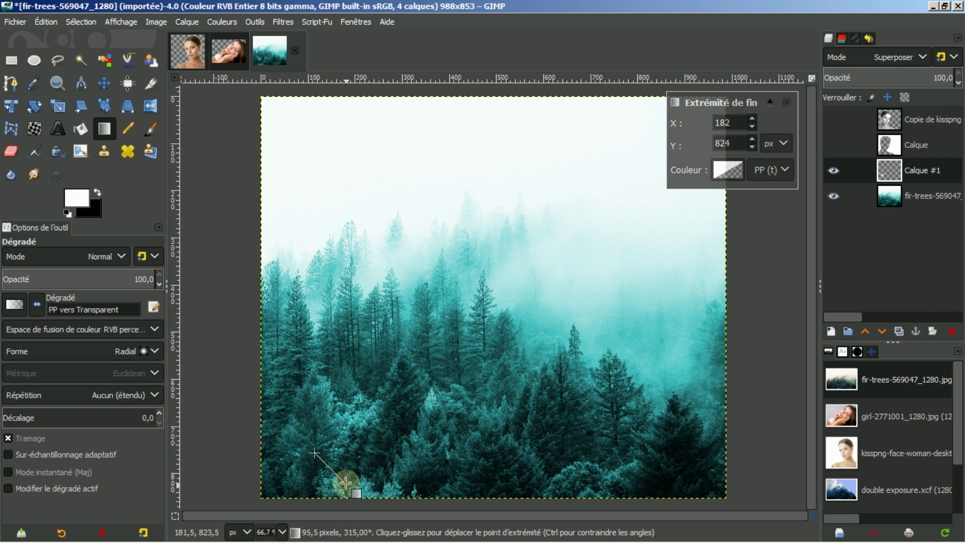
key("Return")
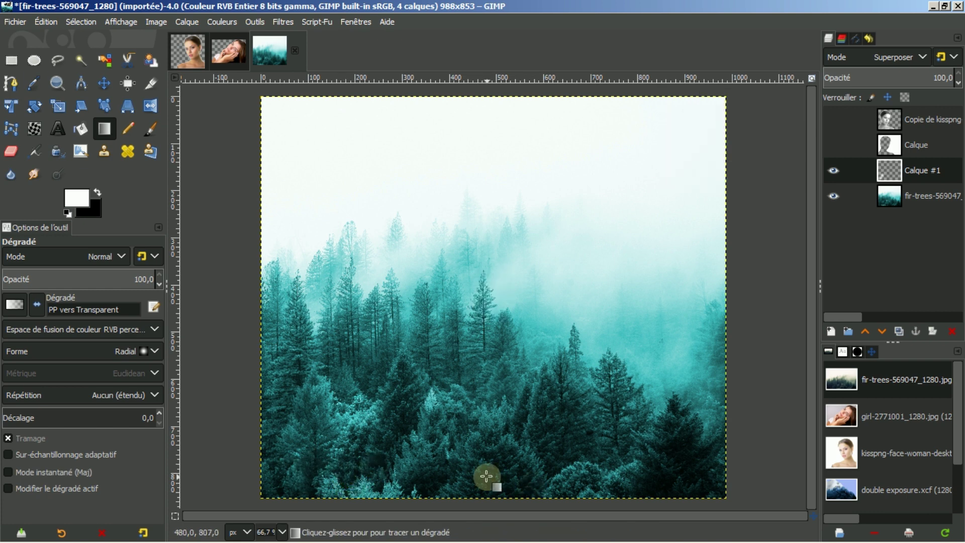
left_click_drag(556, 446, 588, 466)
key("Return")
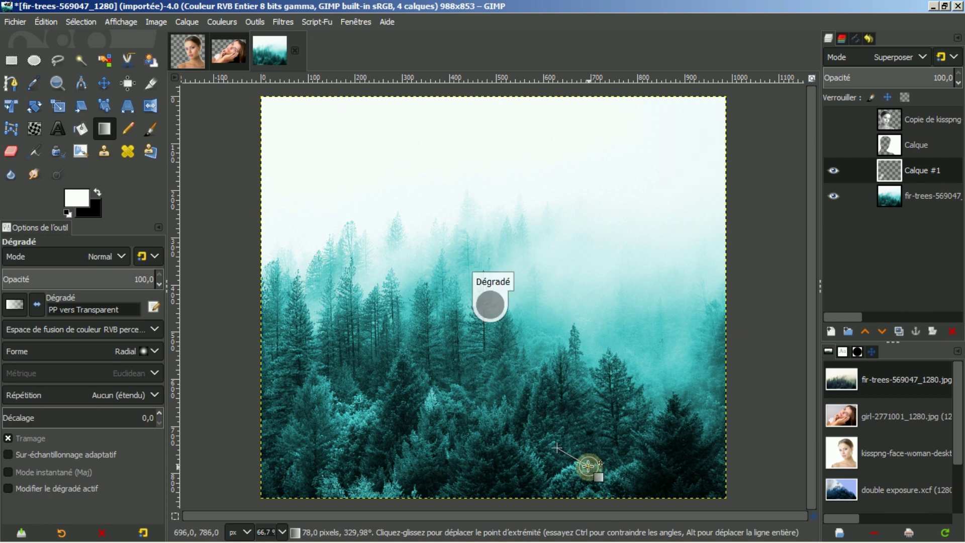
Show the portrait and white layers, and lighten the neck and left shoulder with radial gradients about 119 and 140 pixels long
left_click(834, 120)
left_click(834, 145)
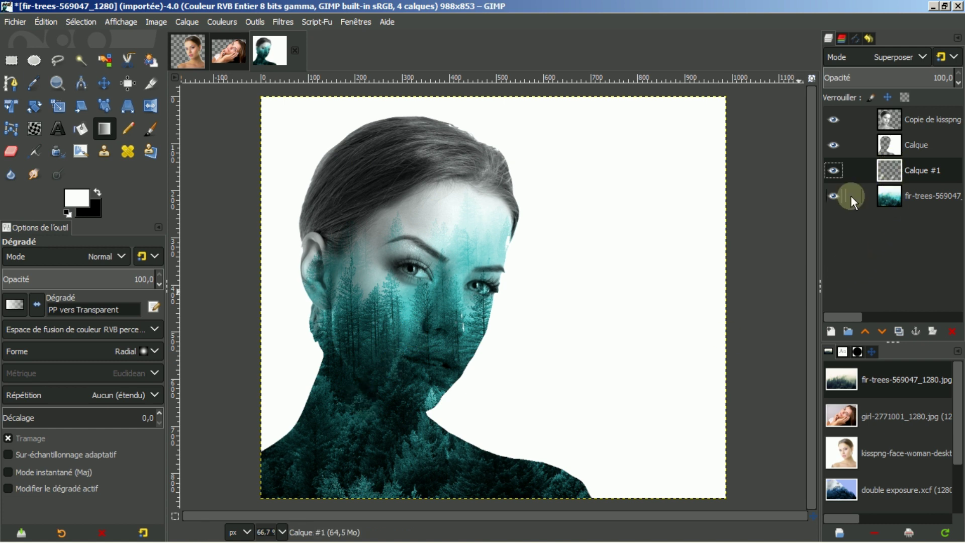
left_click_drag(346, 376, 376, 424)
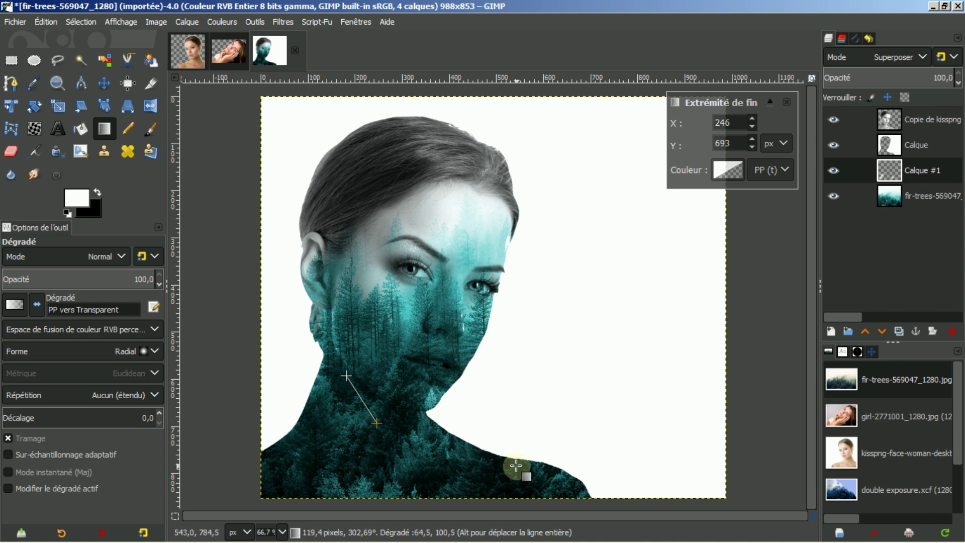
key("Return")
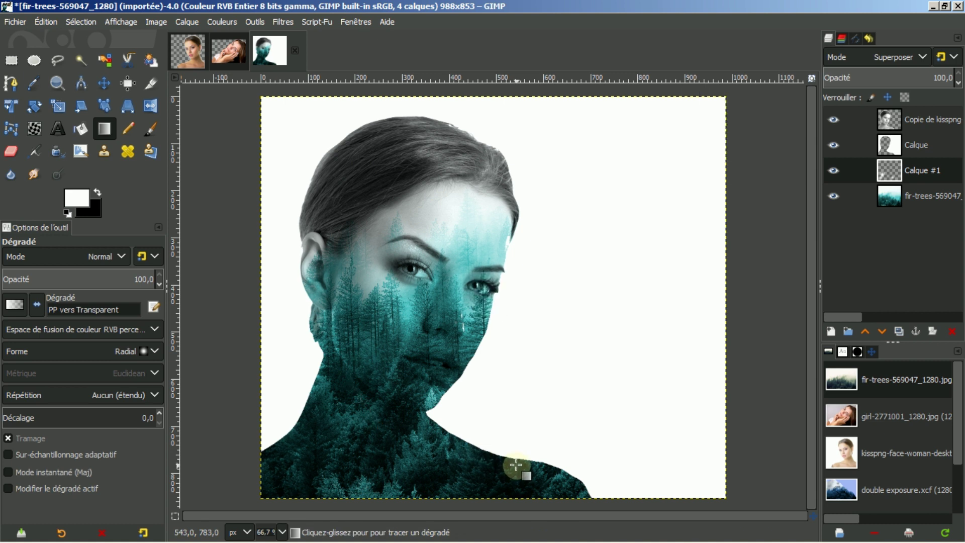
left_click_drag(272, 462, 335, 484)
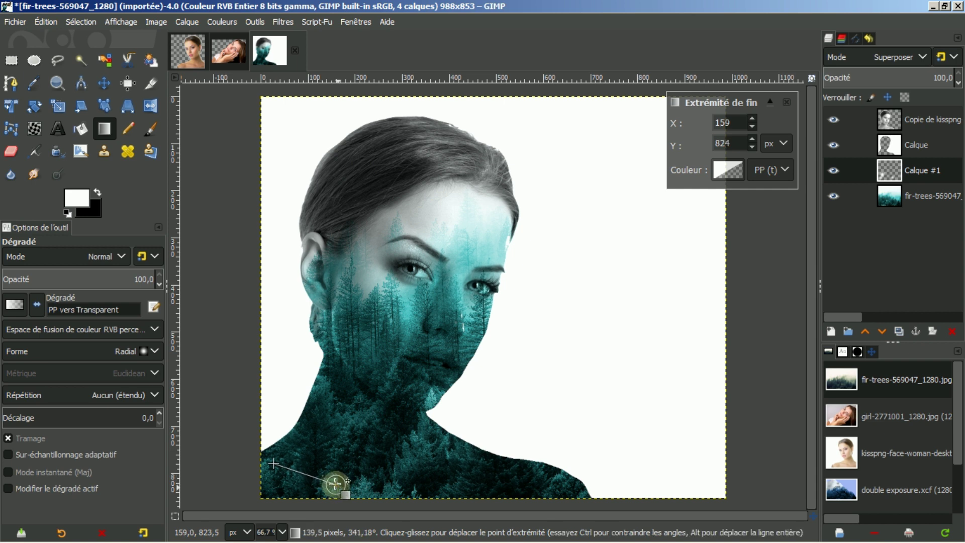
key("Return")
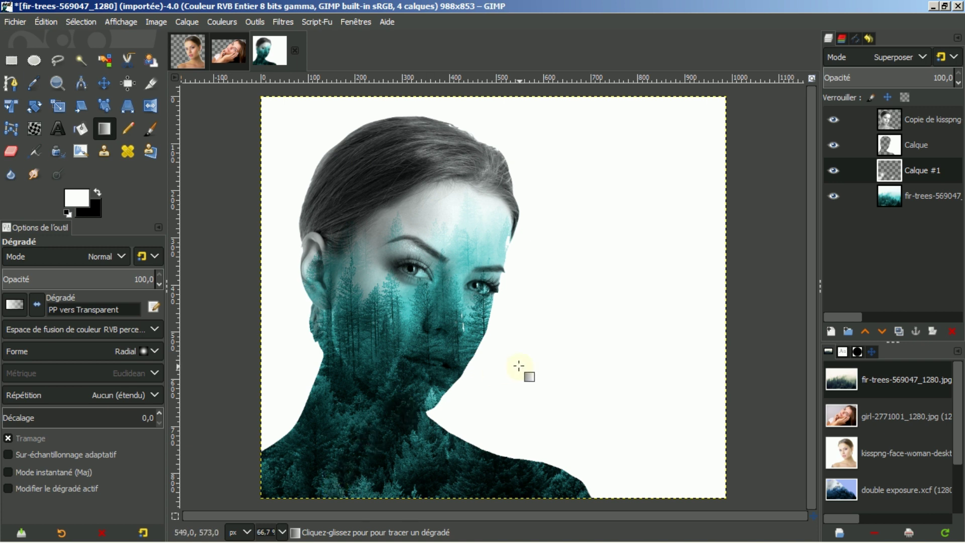
Hide the portrait, white and overlay gradient layers to inspect the fir trees without the added light
left_click(833, 120)
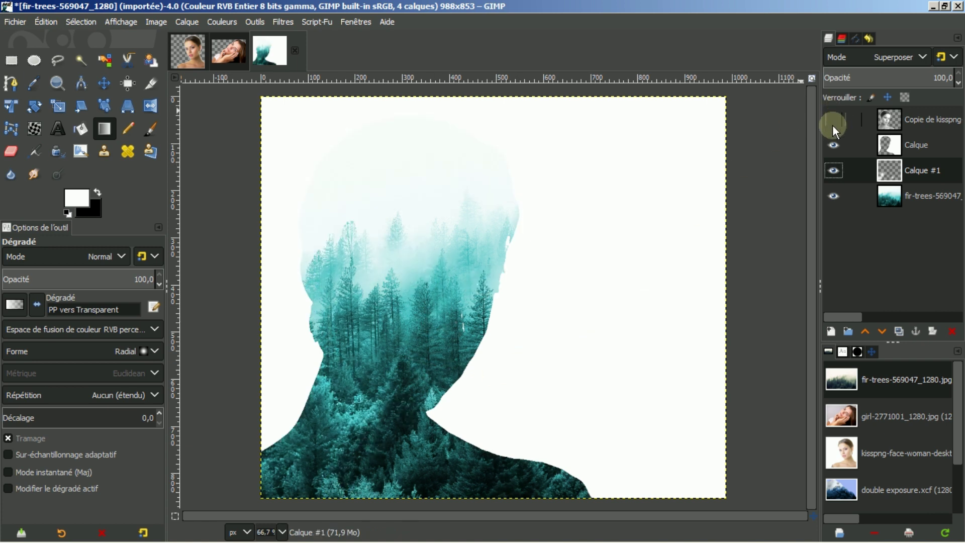
left_click(833, 145)
left_click(833, 170)
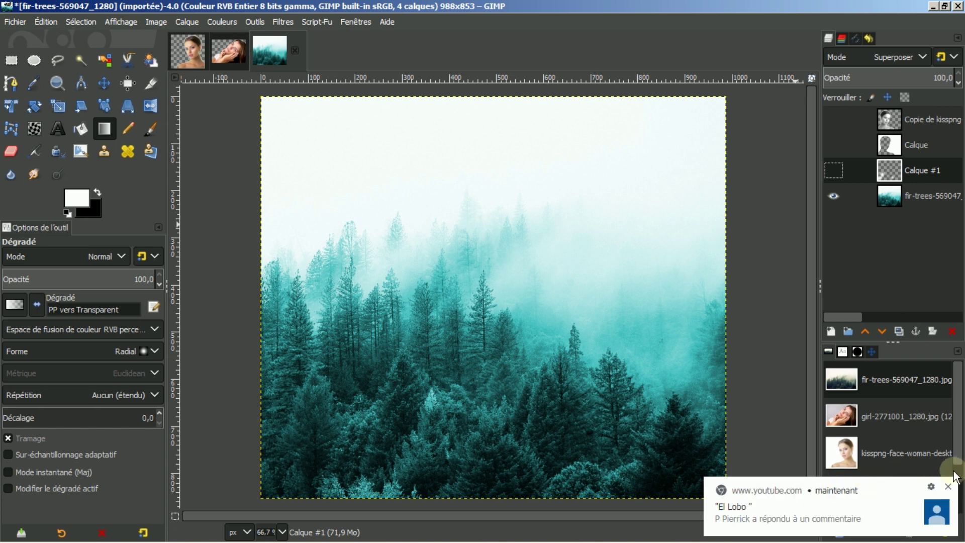
Sample the teal of the mist above the lower trees on the fir trees layer as the foreground colour 5cc9c9
left_click(949, 488)
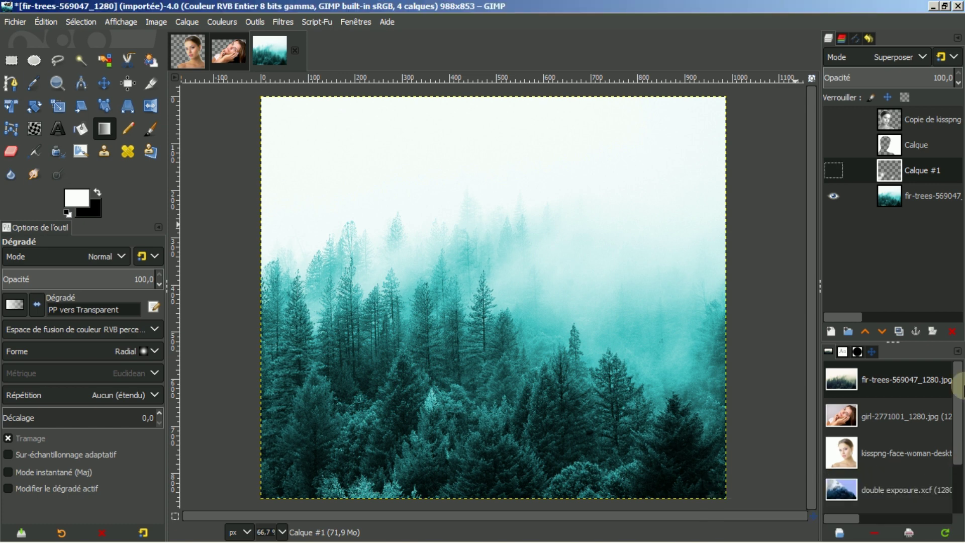
left_click(888, 197)
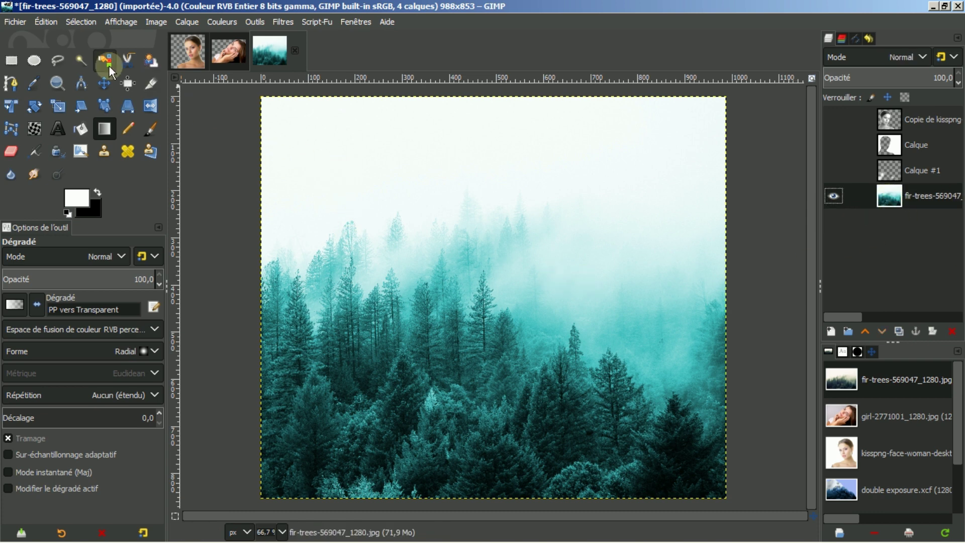
left_click(33, 86)
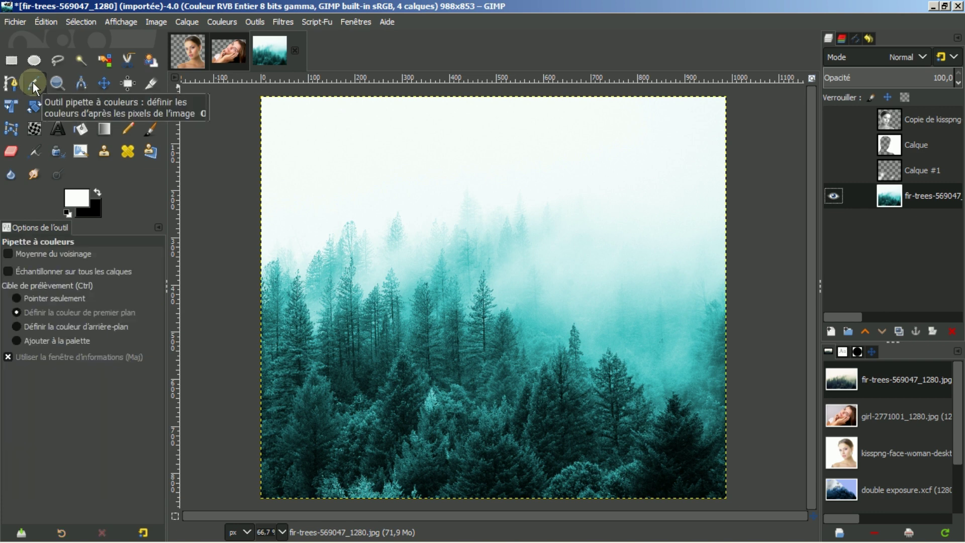
left_click(647, 344)
left_click(647, 343)
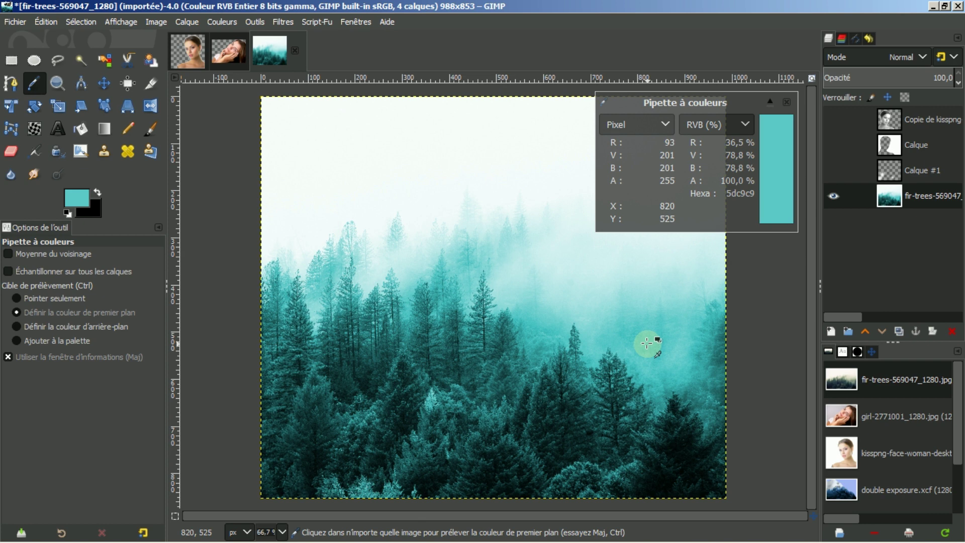
left_click_drag(647, 343, 671, 346)
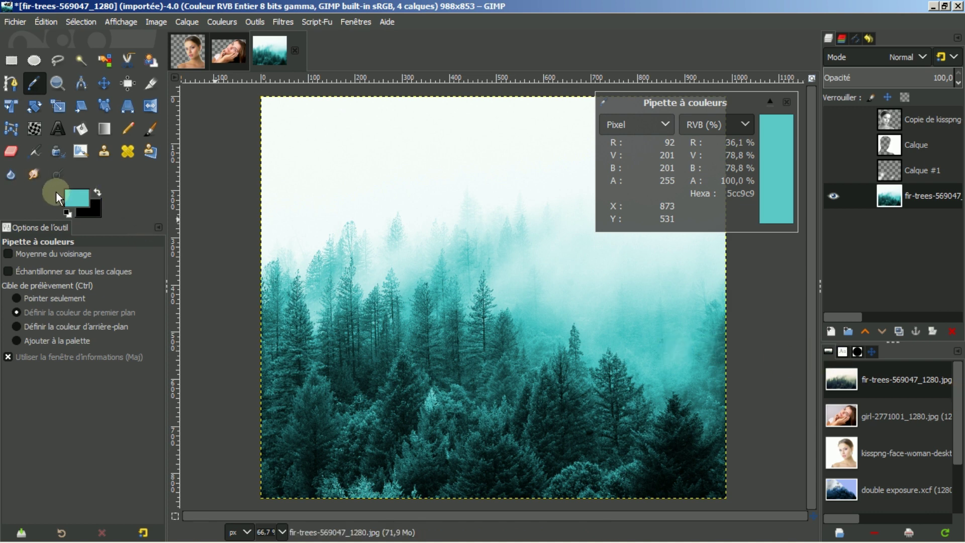
left_click(789, 103)
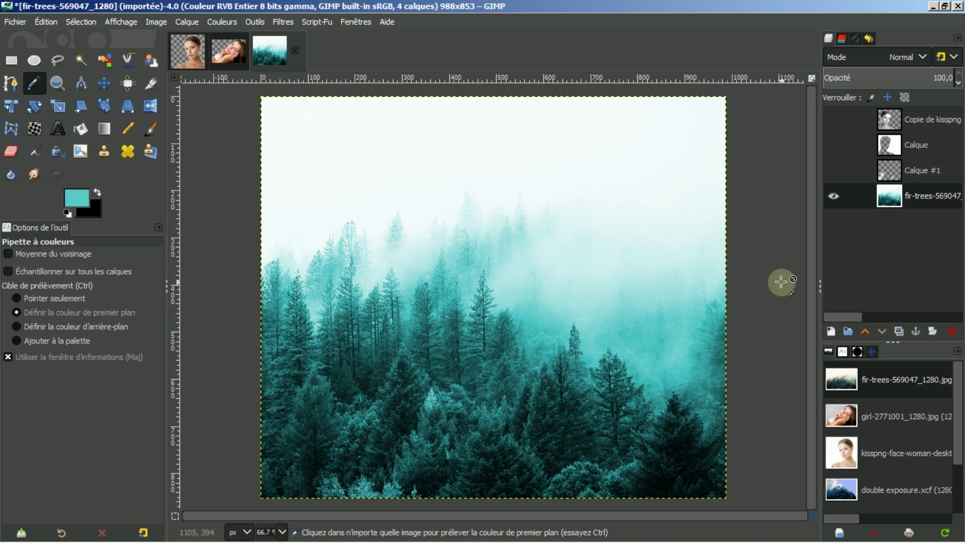
Show the overlay gradient layer and merge it down into the fir trees layer
left_click(895, 173)
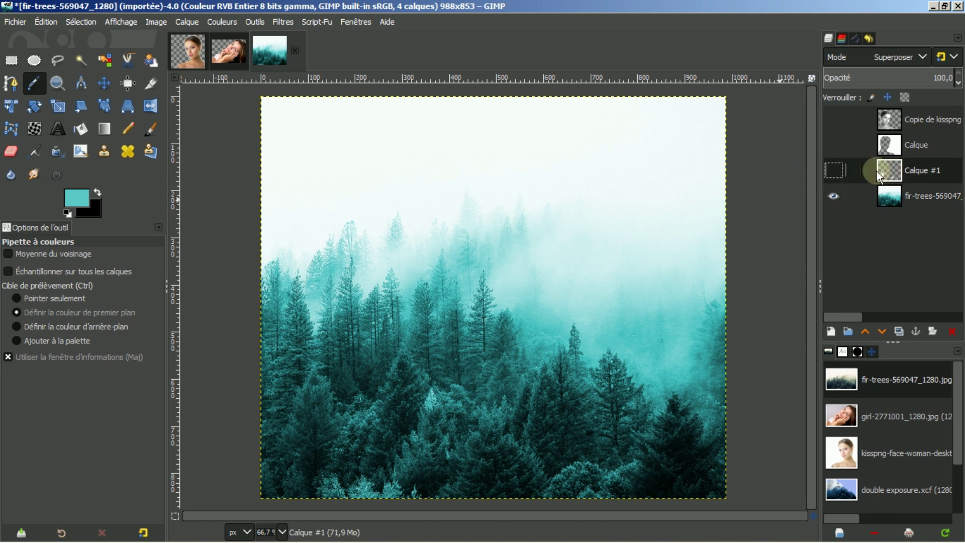
left_click(829, 170)
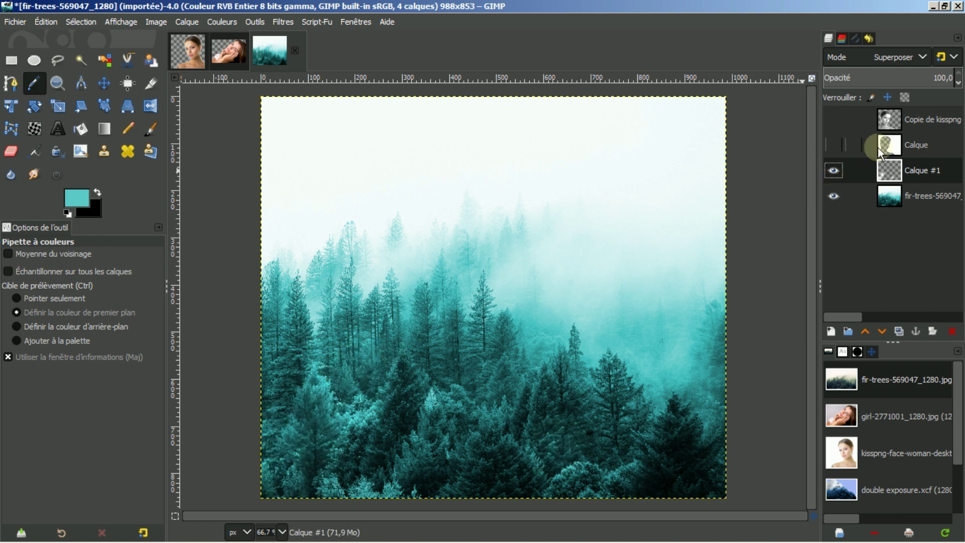
right_click(894, 173)
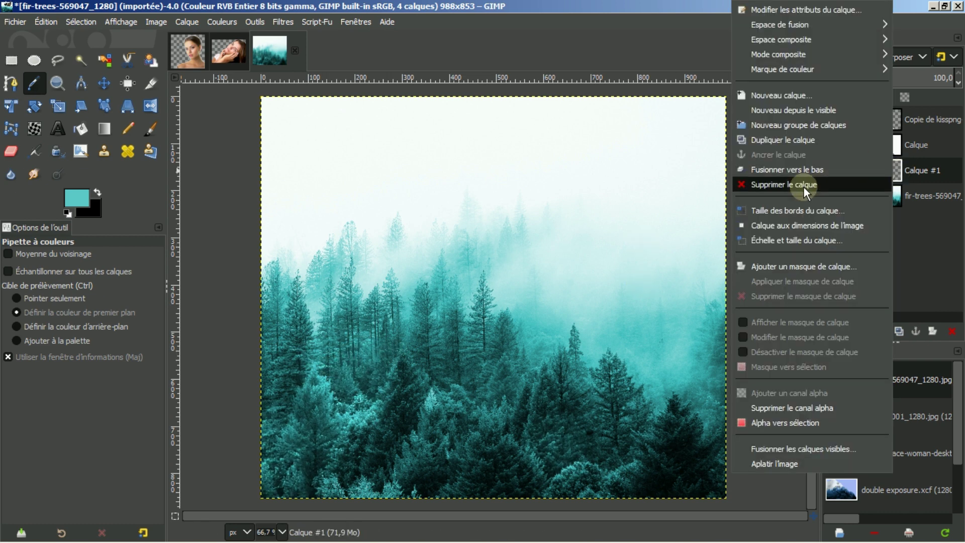
left_click(761, 168)
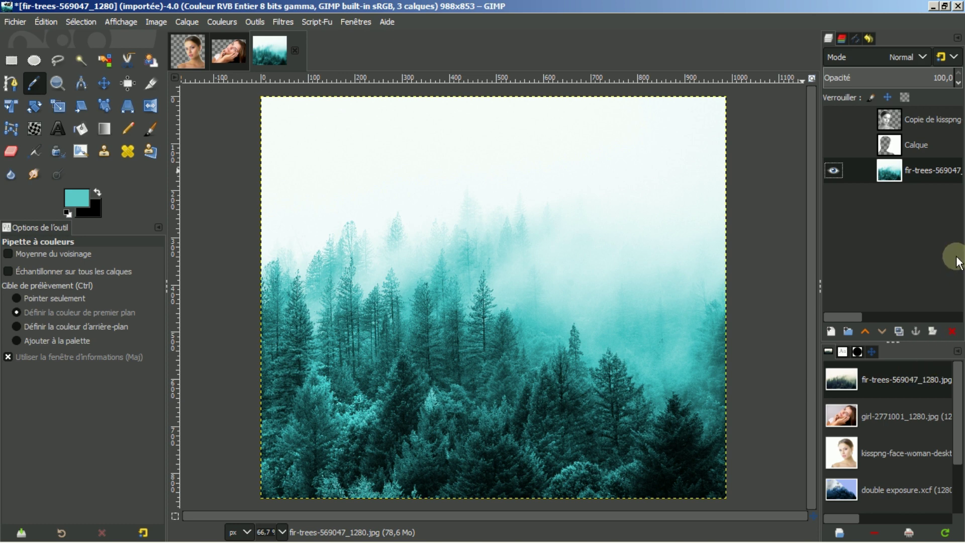
Fill a new transparent 988 × 853 px layer with the teal foreground colour and place it below the fir trees layer
left_click(830, 330)
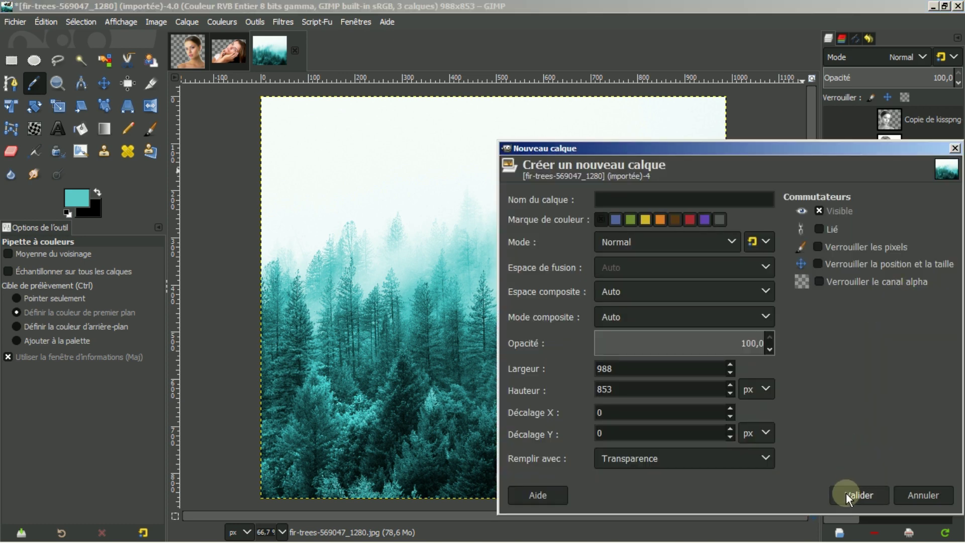
left_click(849, 494)
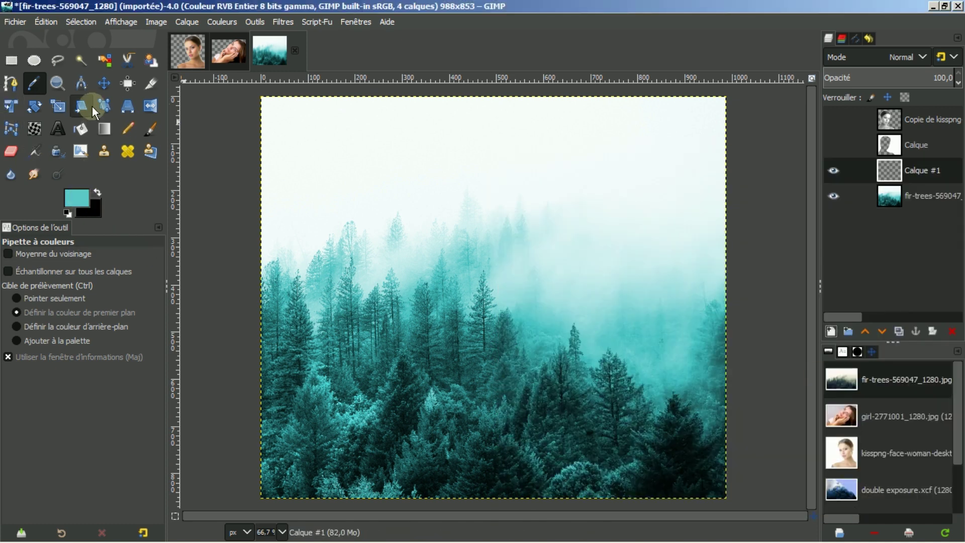
left_click(82, 130)
left_click(461, 201)
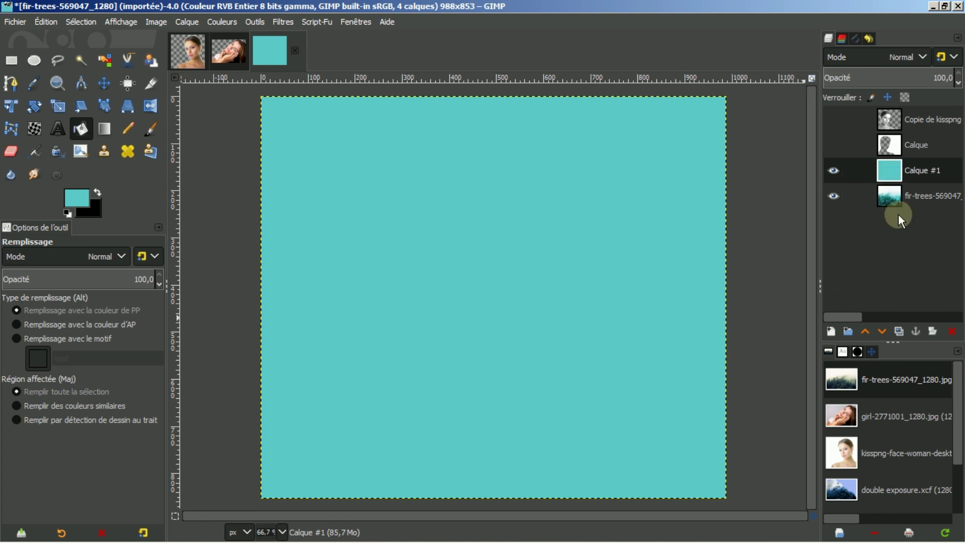
left_click(882, 331)
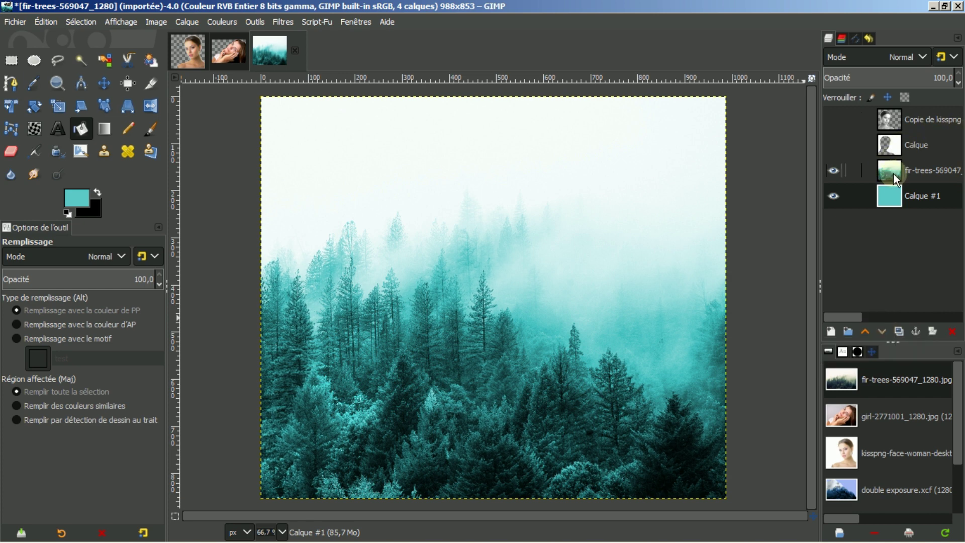
Add a white, fully opaque layer mask (Blanc, opacité complète) to the fir trees layer
left_click(909, 171)
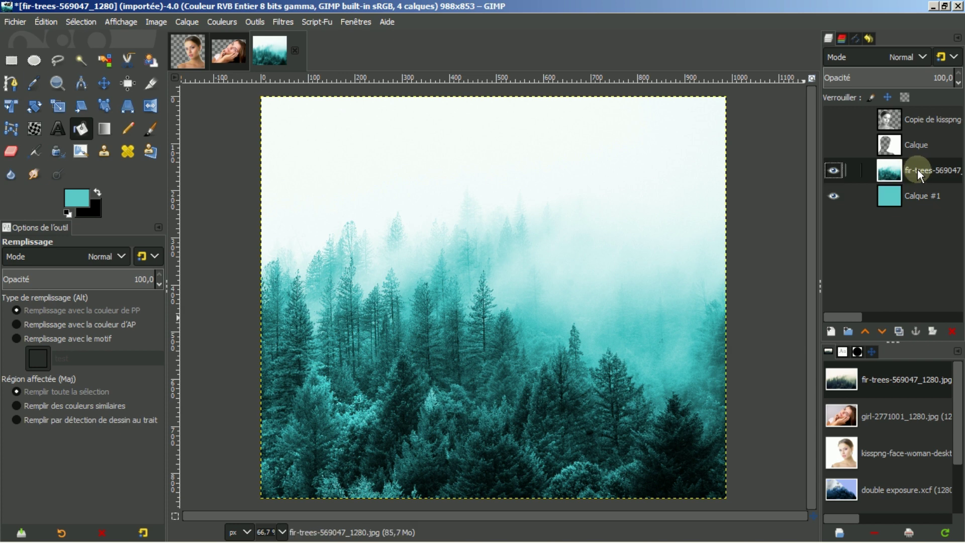
left_click(930, 330)
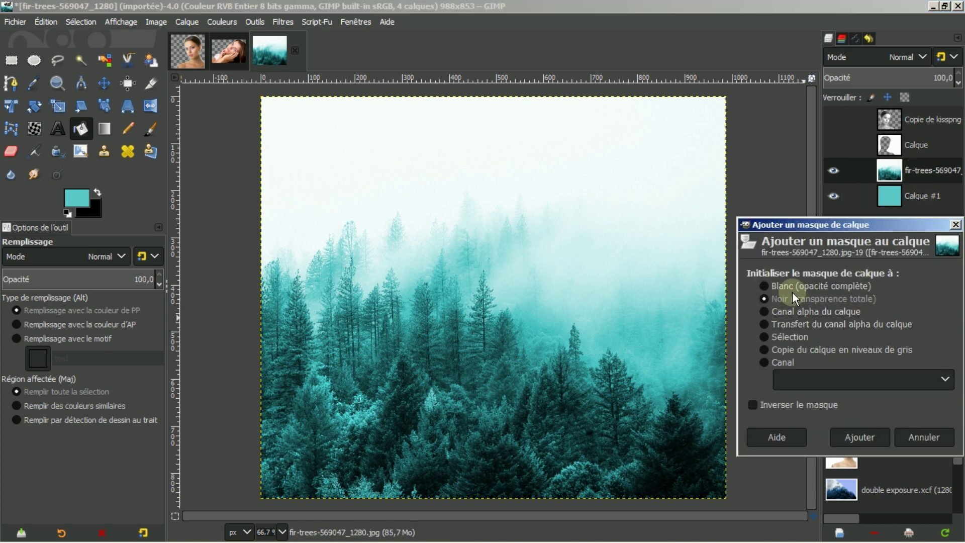
left_click(764, 285)
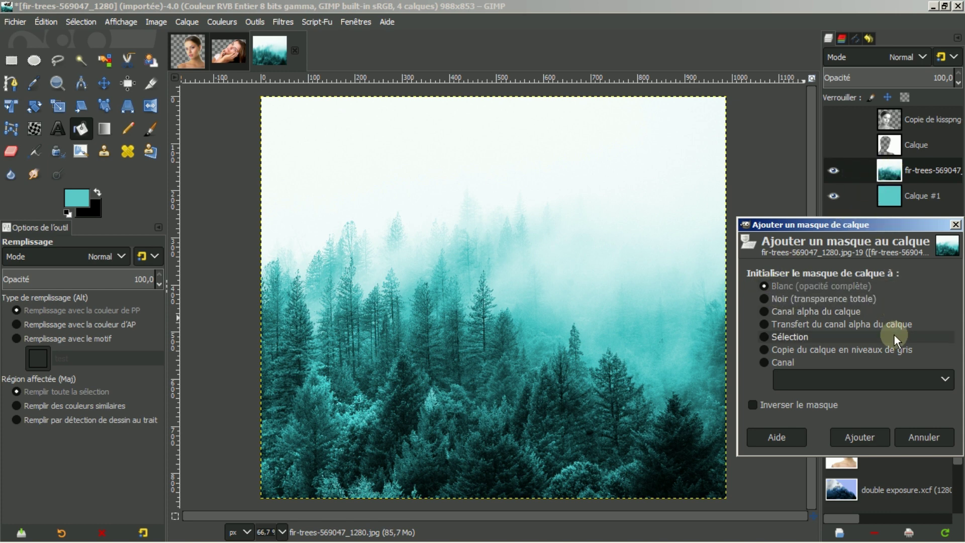
left_click(852, 439)
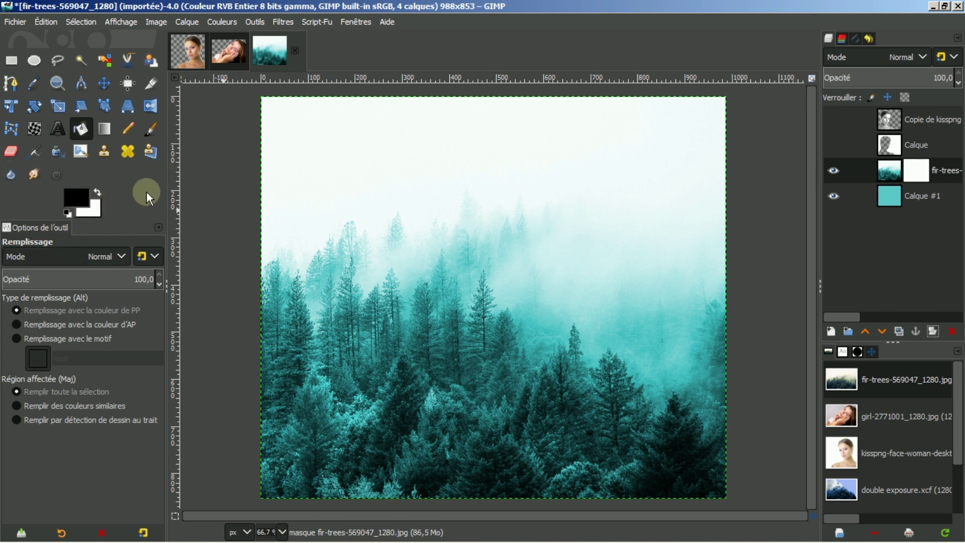
Set up the Paintbrush with black and the Clouds_17 brush at an angle of 10
left_click(149, 127)
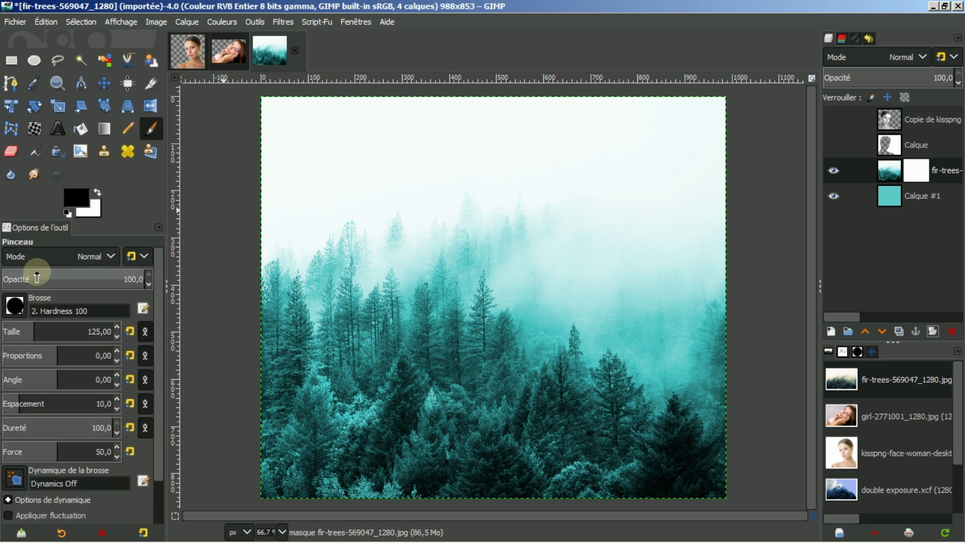
left_click(17, 308)
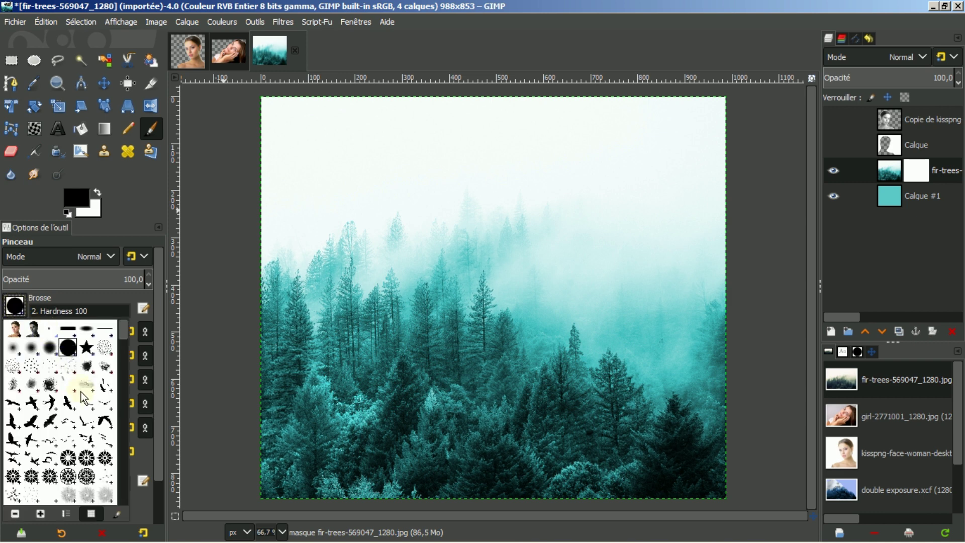
scroll(84, 400, "down", 3)
scroll(84, 401, "down", 10)
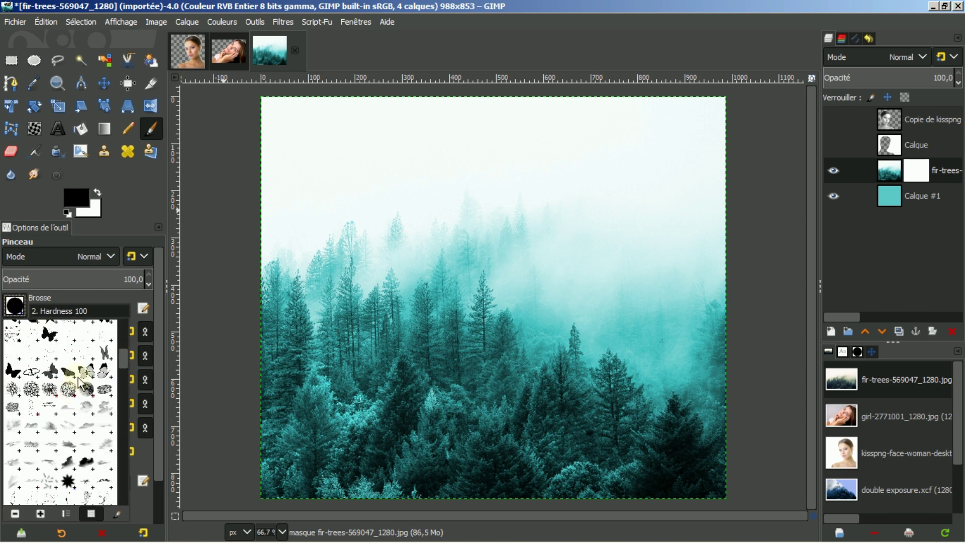
left_click(87, 426)
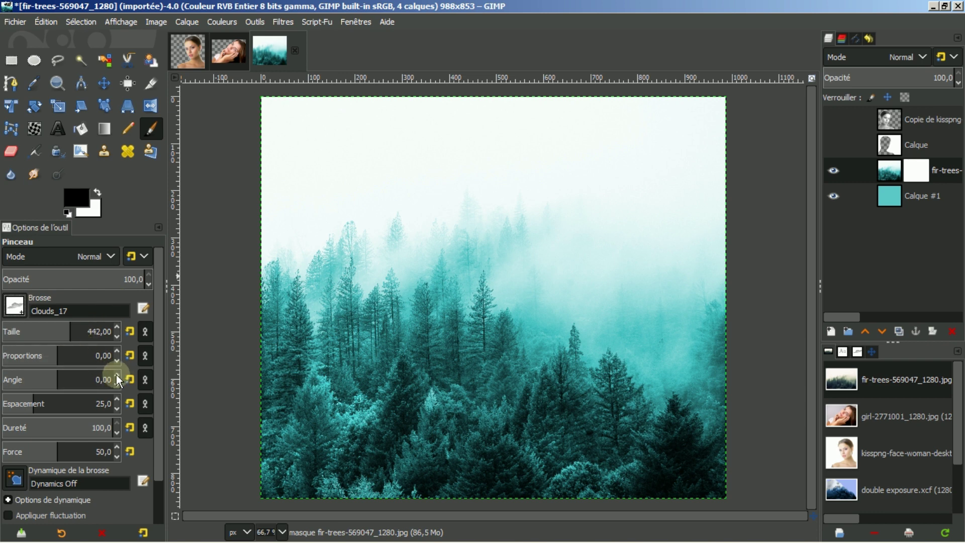
left_click(63, 376)
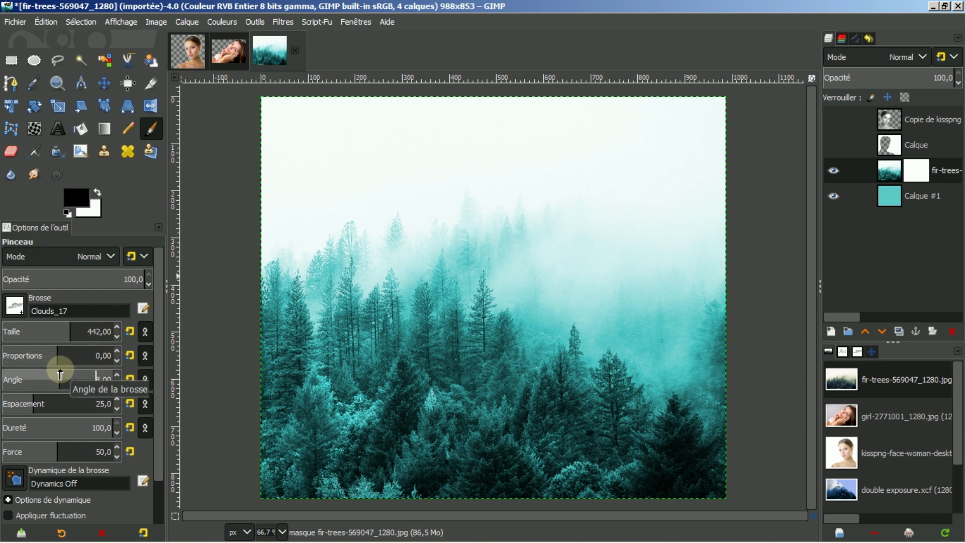
left_click_drag(63, 376, 61, 379)
left_click(60, 379)
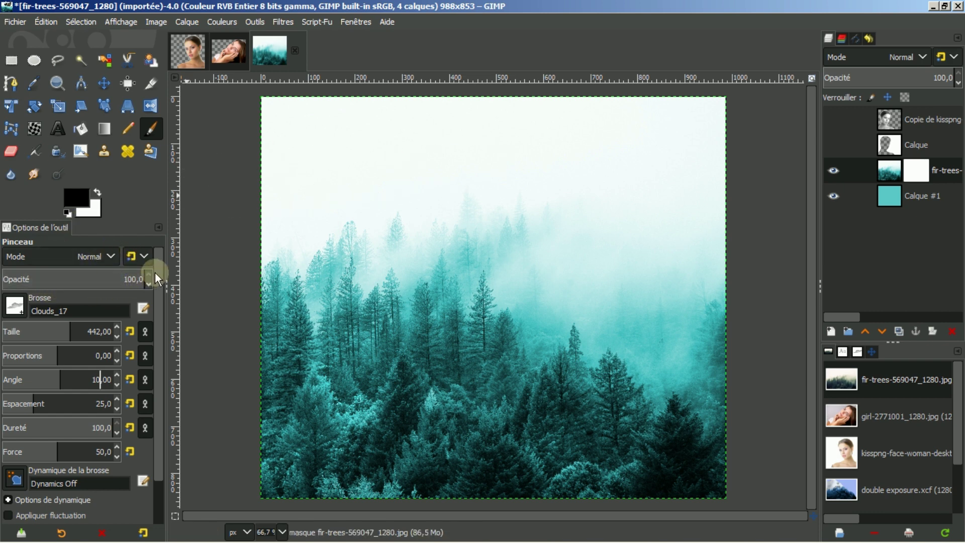
Try stamping one cloud at full opacity in the upper-left sky on the mask, and undo it
left_click(384, 152)
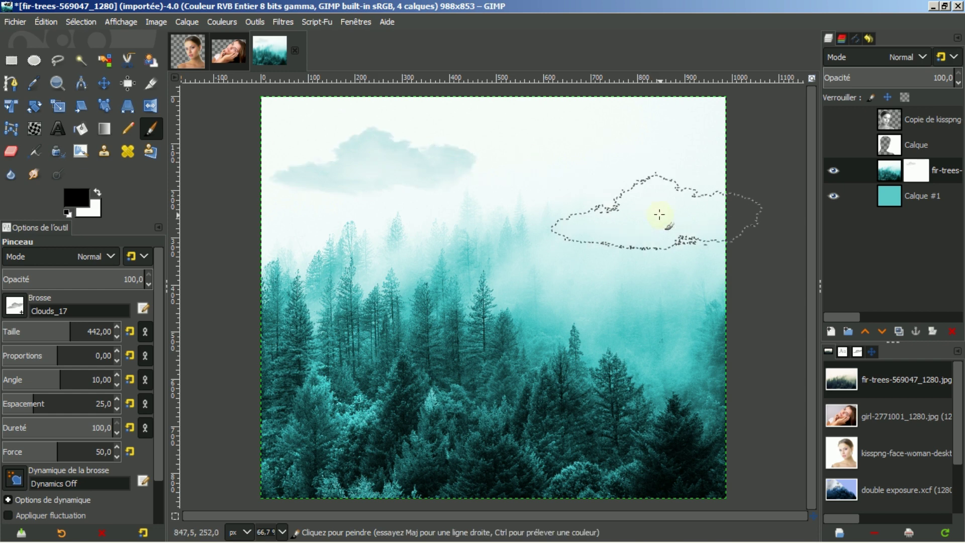
key("ctrl")
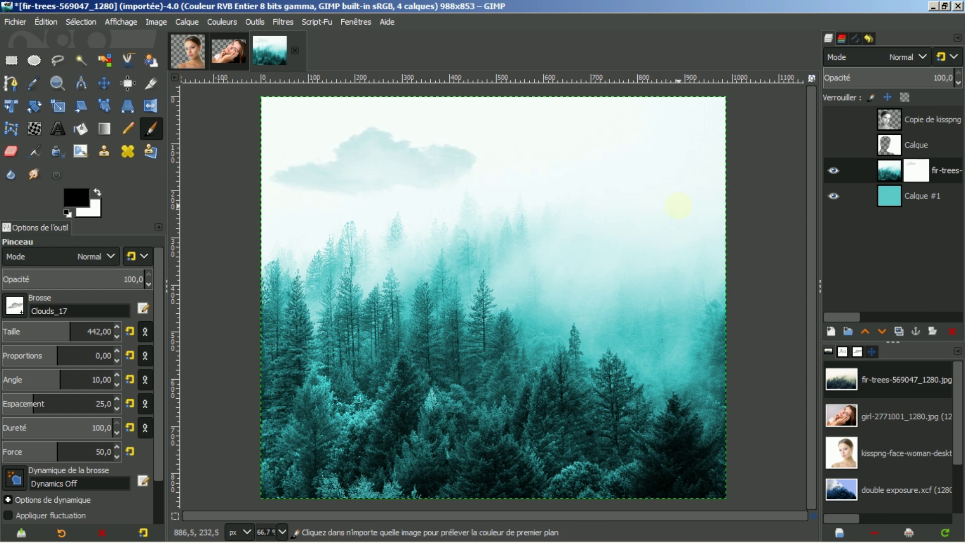
key("ctrl+z")
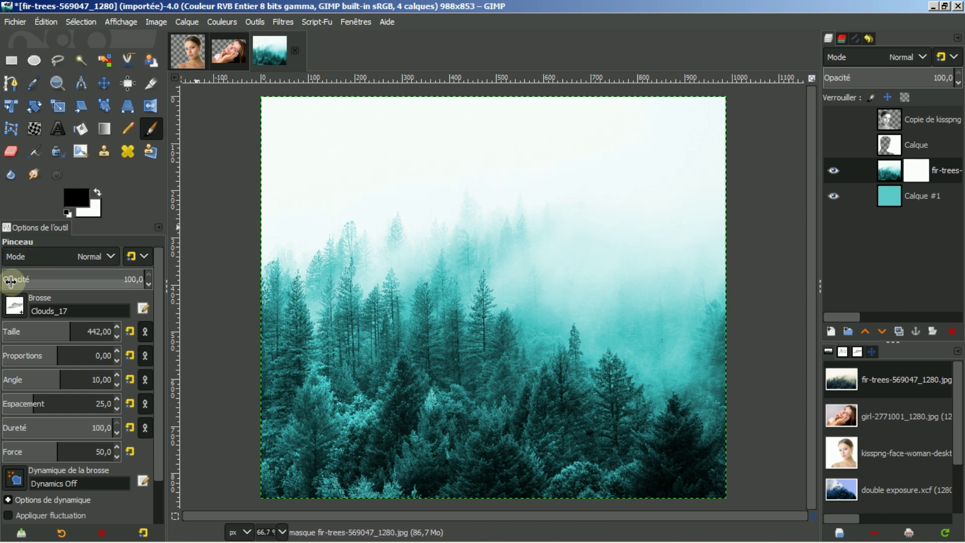
Lower the brush opacity to 15.8 and paint soft clouds across the whole sky on the fir trees mask
left_click_drag(65, 276, 37, 275)
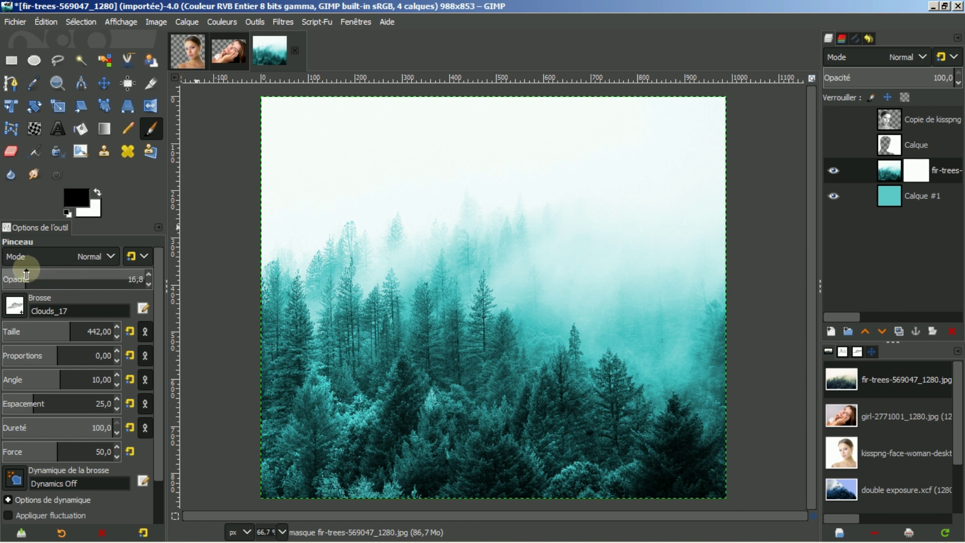
left_click_drag(24, 274, 25, 274)
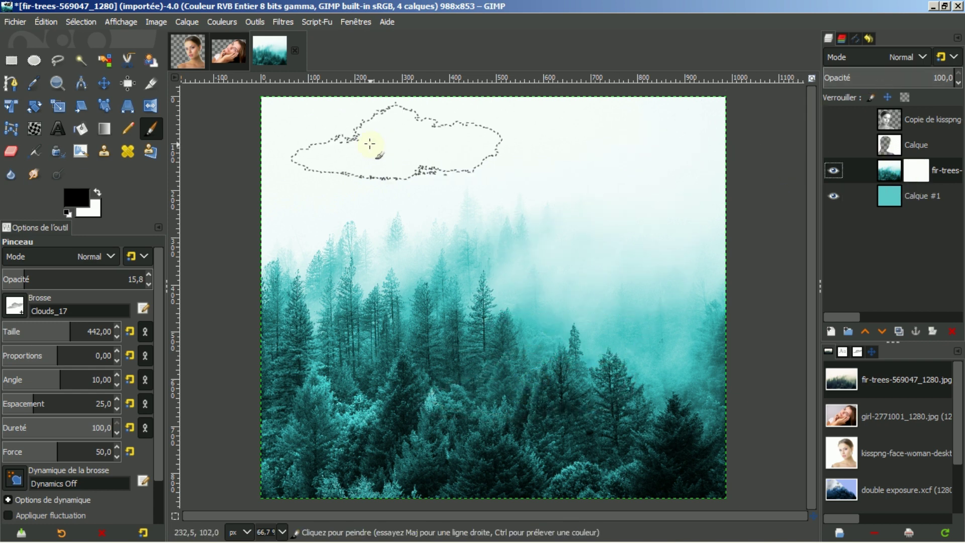
left_click(334, 146)
mouse_move(355, 161)
left_mouse_down()
mouse_move(429, 152)
mouse_move(422, 139)
mouse_move(329, 160)
mouse_move(297, 186)
mouse_move(659, 130)
mouse_move(609, 117)
mouse_move(592, 120)
mouse_move(608, 150)
mouse_move(674, 194)
mouse_move(650, 178)
mouse_move(431, 166)
mouse_move(405, 147)
mouse_move(328, 203)
mouse_move(306, 206)
mouse_move(537, 162)
mouse_move(671, 232)
mouse_move(671, 214)
mouse_move(762, 245)
left_mouse_up()
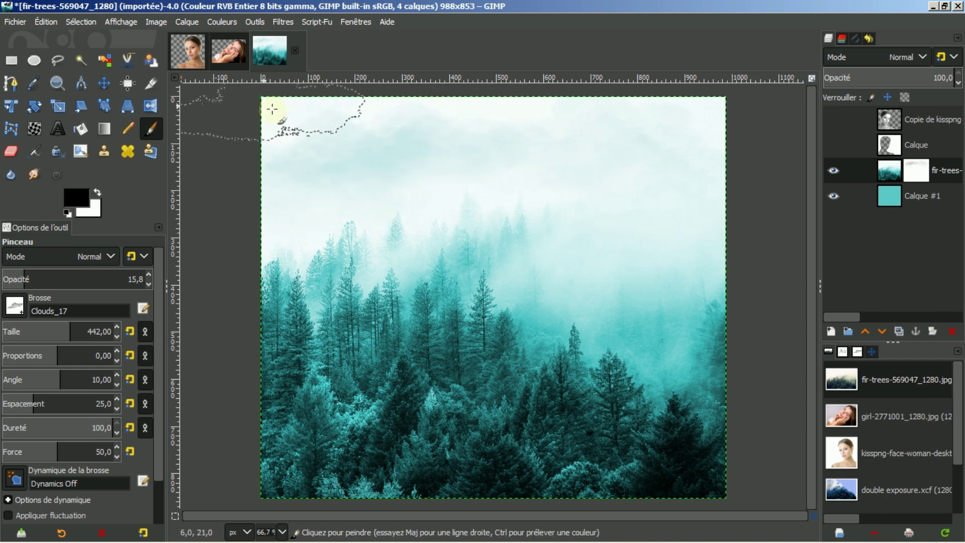
mouse_move(272, 109)
left_mouse_down()
mouse_move(516, 85)
mouse_move(507, 105)
mouse_move(581, 127)
mouse_move(609, 210)
mouse_move(616, 192)
mouse_move(661, 224)
mouse_move(493, 187)
mouse_move(700, 209)
left_mouse_up()
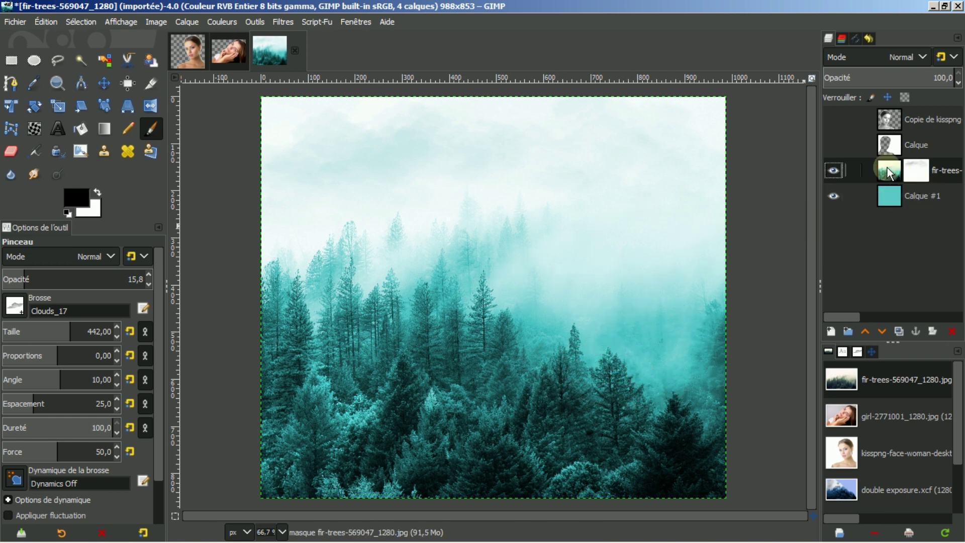
Apply the layer mask to the fir trees layer and add a new transparent 988 × 853 px layer above it
left_click(888, 172)
right_click(889, 173)
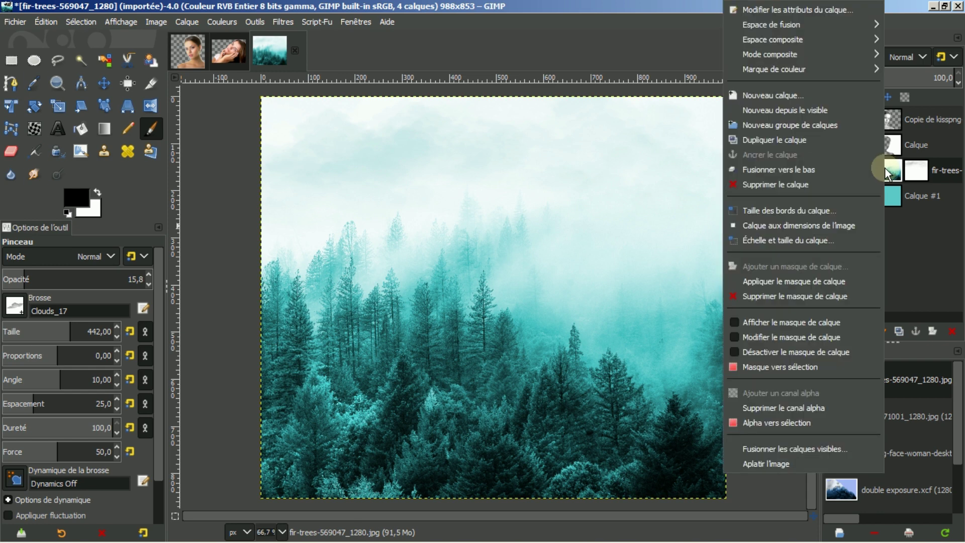
left_click(816, 282)
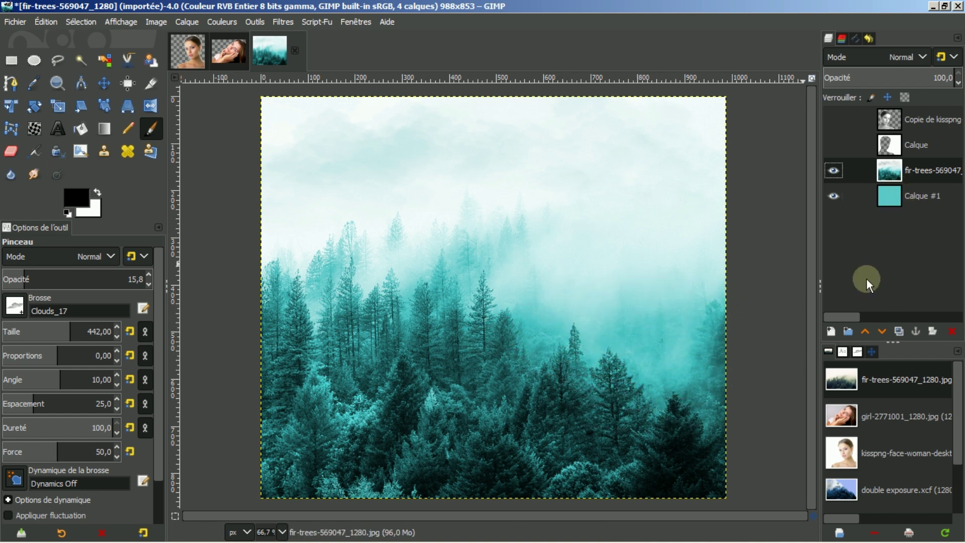
left_click(830, 330)
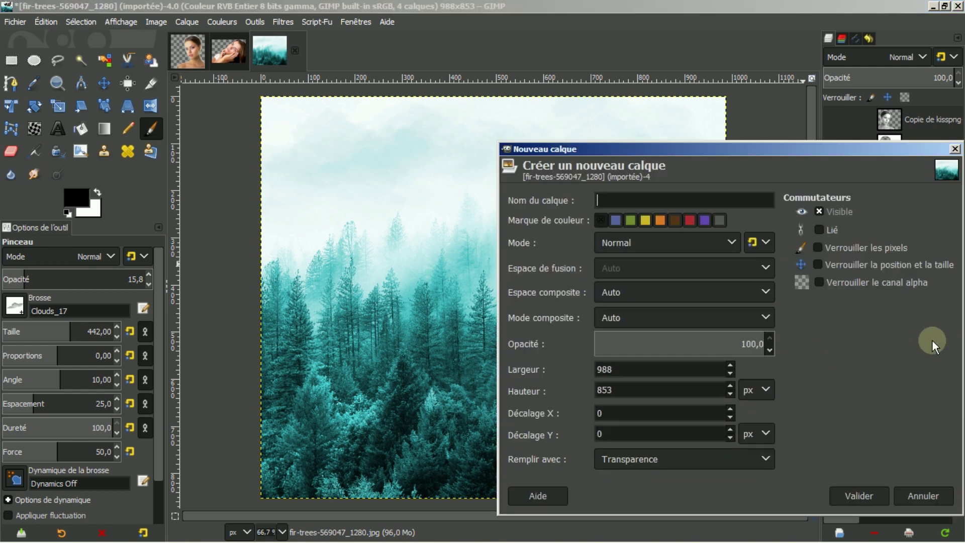
left_click(857, 495)
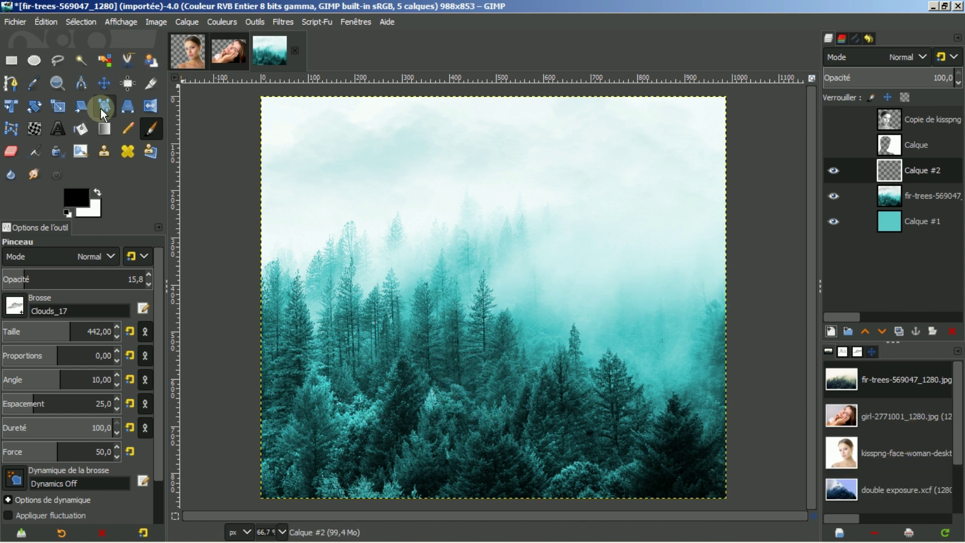
Paint white clouds with the Clouds_17 brush at 100 opacity over the lower-left forest on the new layer
left_click(97, 191)
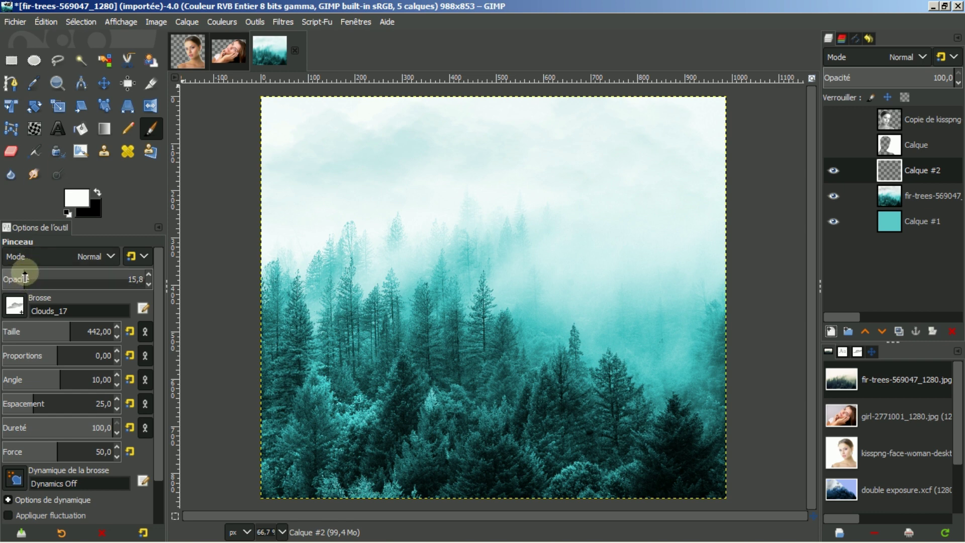
left_click_drag(24, 278, 198, 291)
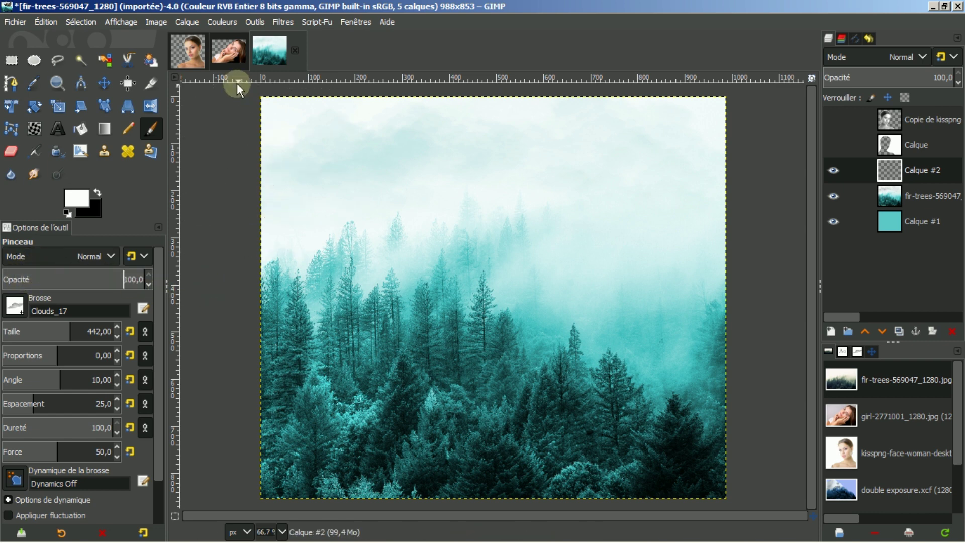
left_click(360, 452)
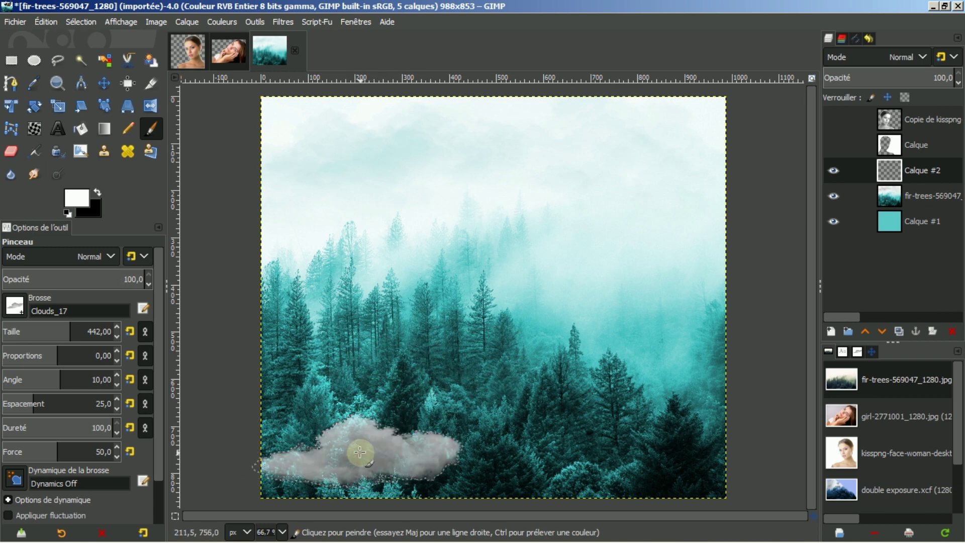
left_click(417, 470)
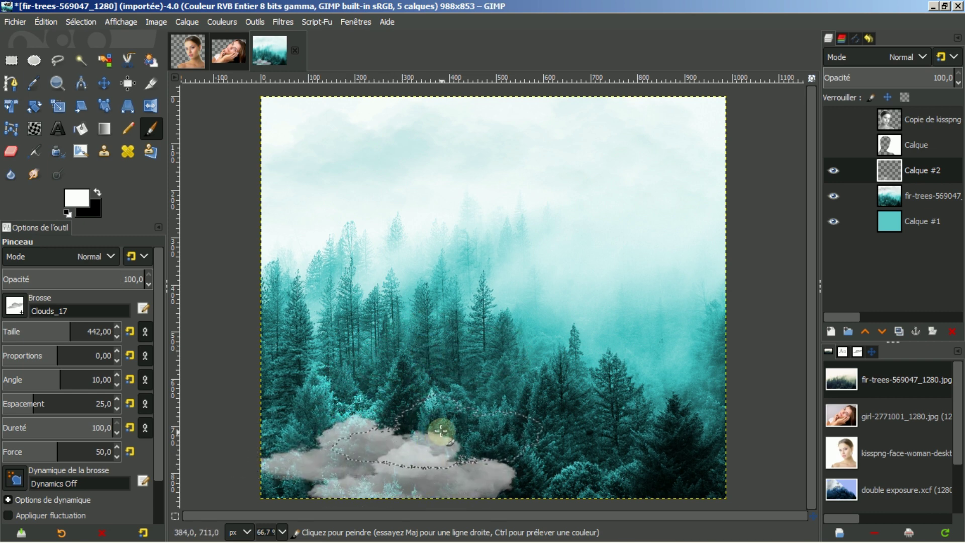
left_click(405, 425)
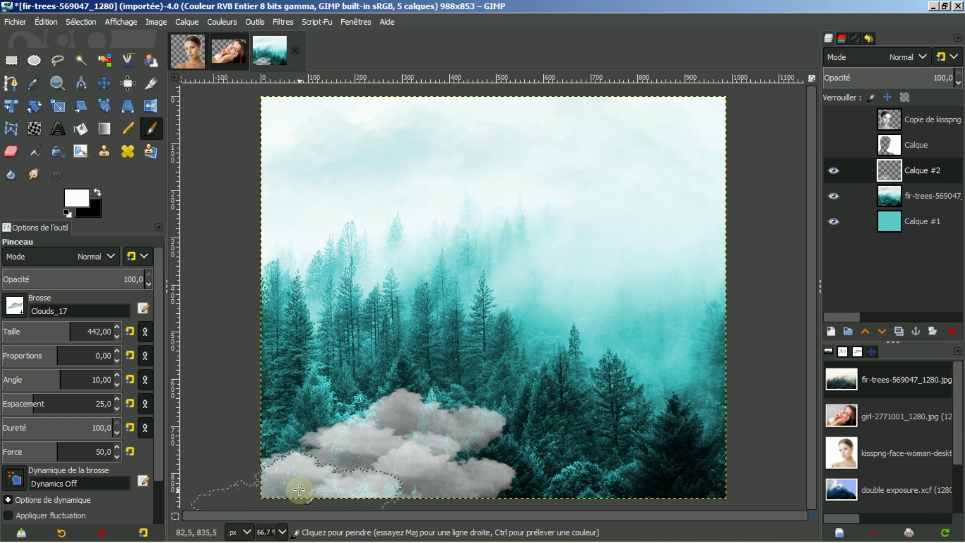
Set the cloud layer's blend mode to Valeur TSV
mouse_move(888, 540)
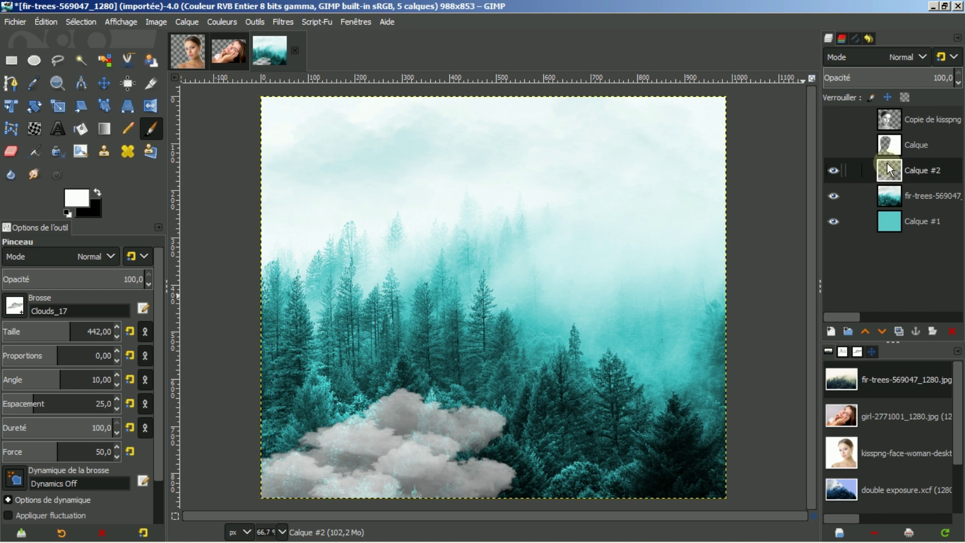
left_click(922, 55)
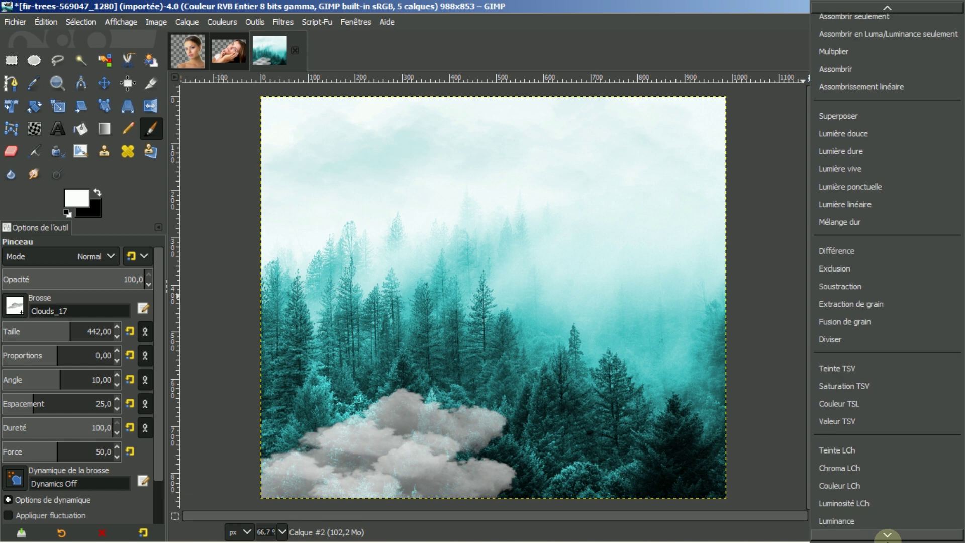
left_click(856, 421)
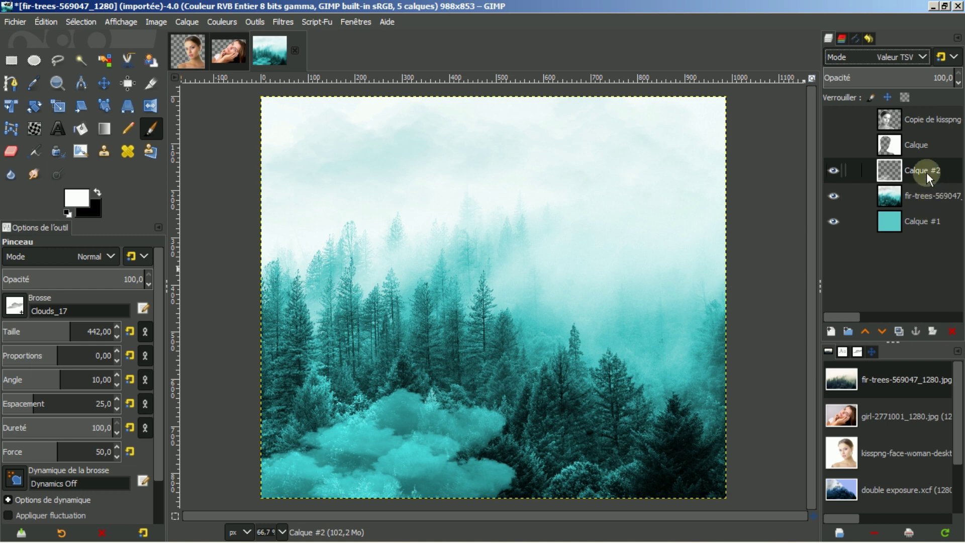
Apply a Gaussian blur of 35.50 in X and Y to the painted cloud layer
left_click(282, 20)
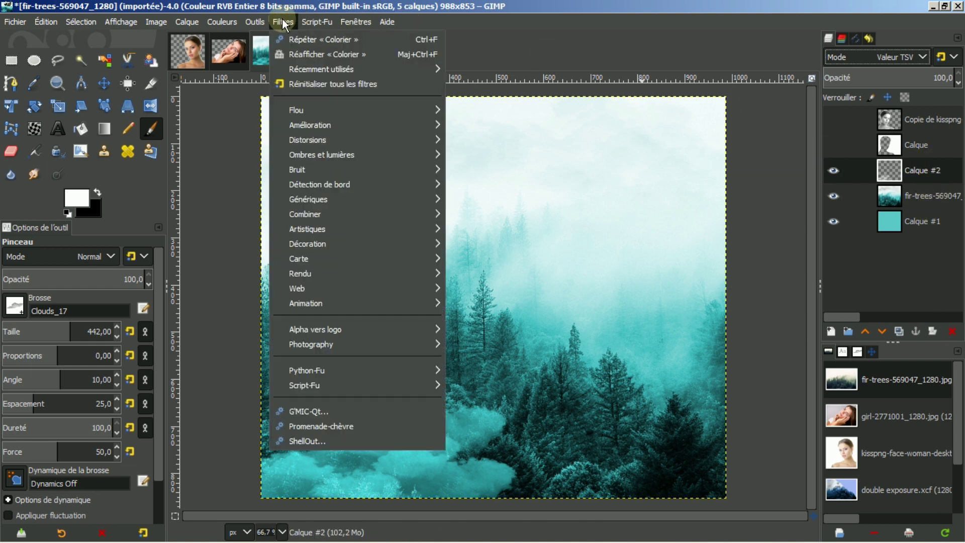
mouse_move(291, 109)
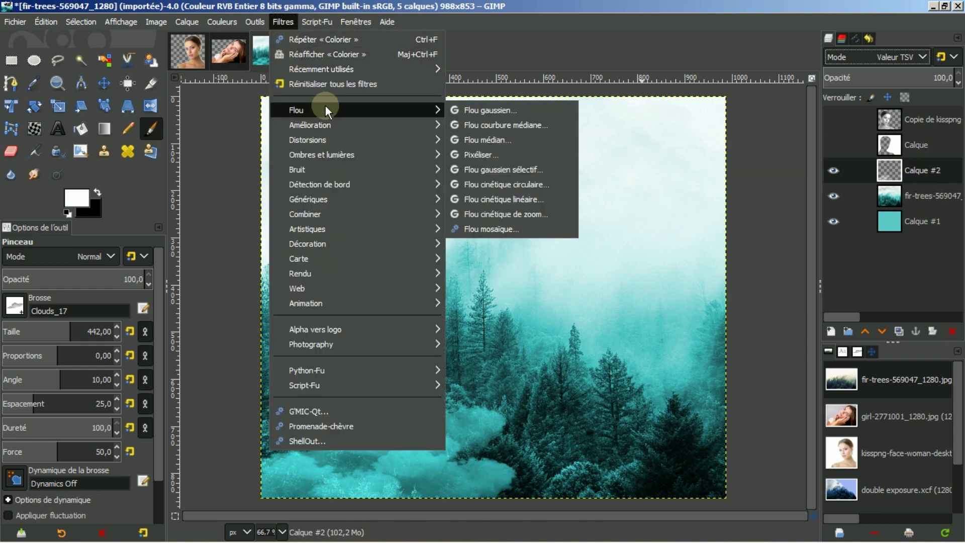
left_click(466, 111)
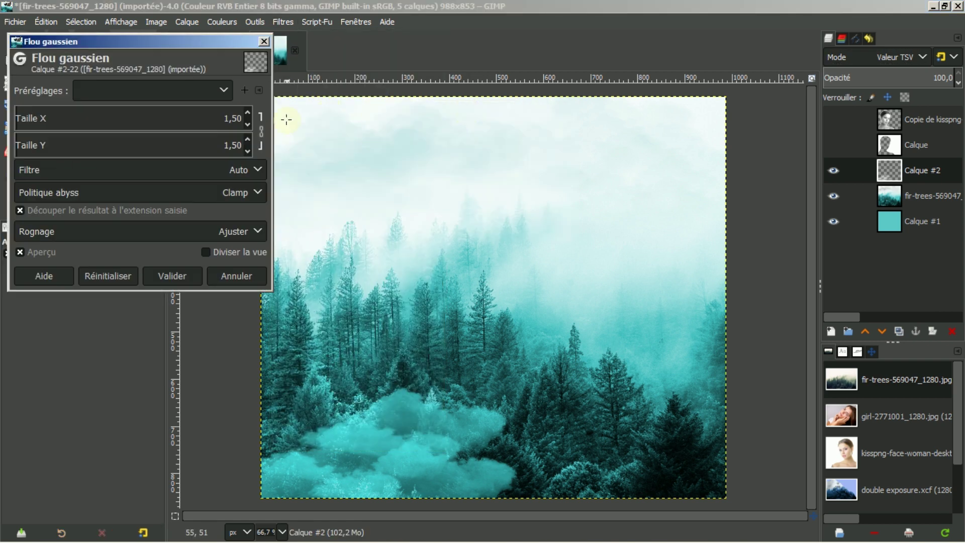
left_click_drag(248, 113, 252, 112)
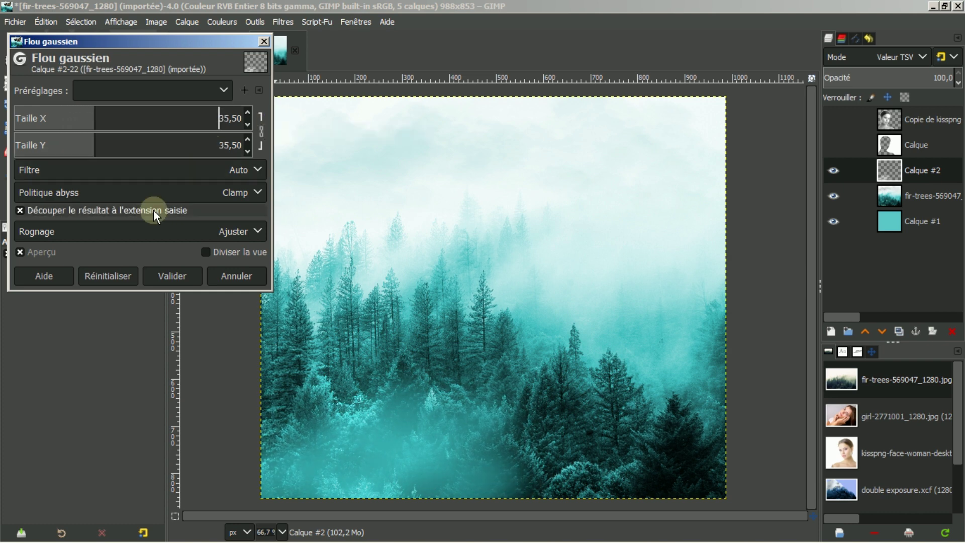
left_click(173, 276)
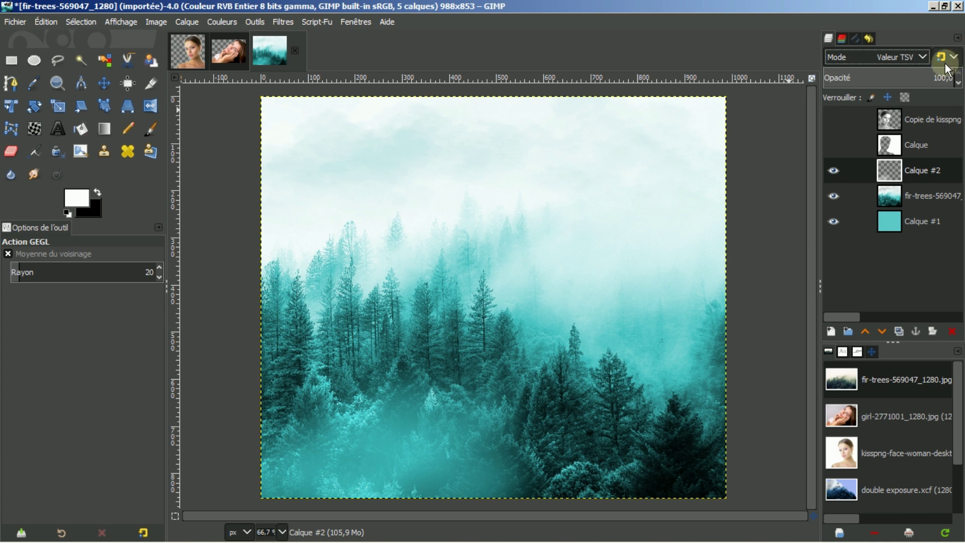
Lower the blurred cloud layer's opacity to 51.6, and delete that layer
left_click_drag(921, 77, 898, 77)
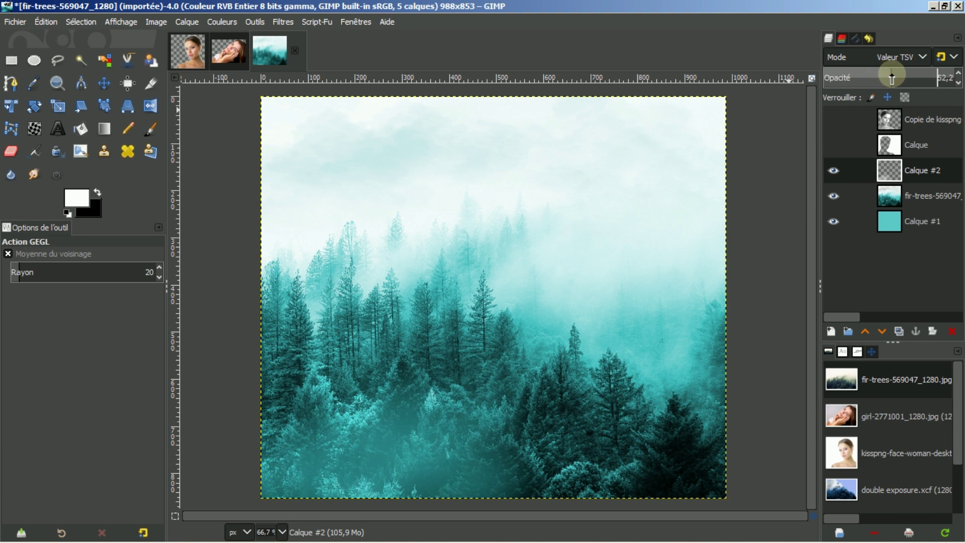
left_click_drag(891, 78, 890, 77)
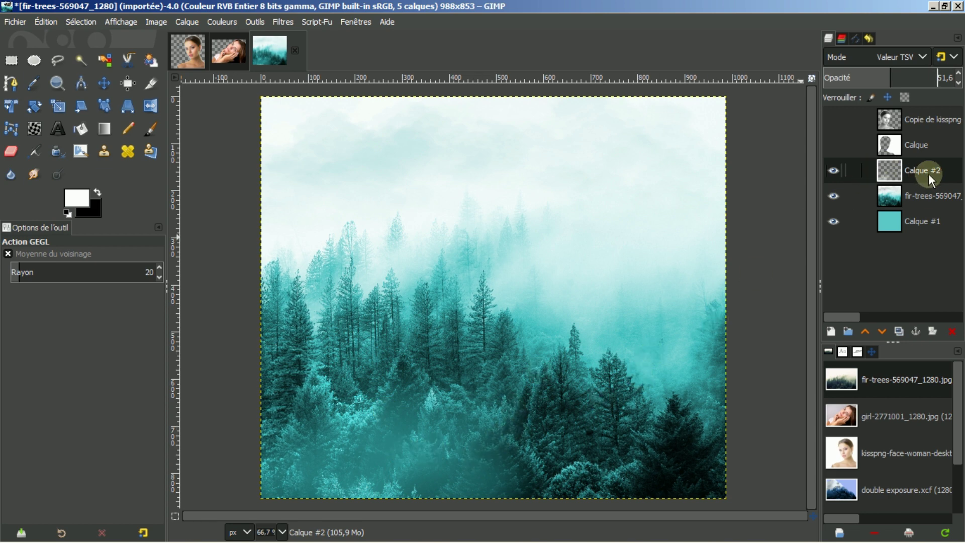
left_click(952, 332)
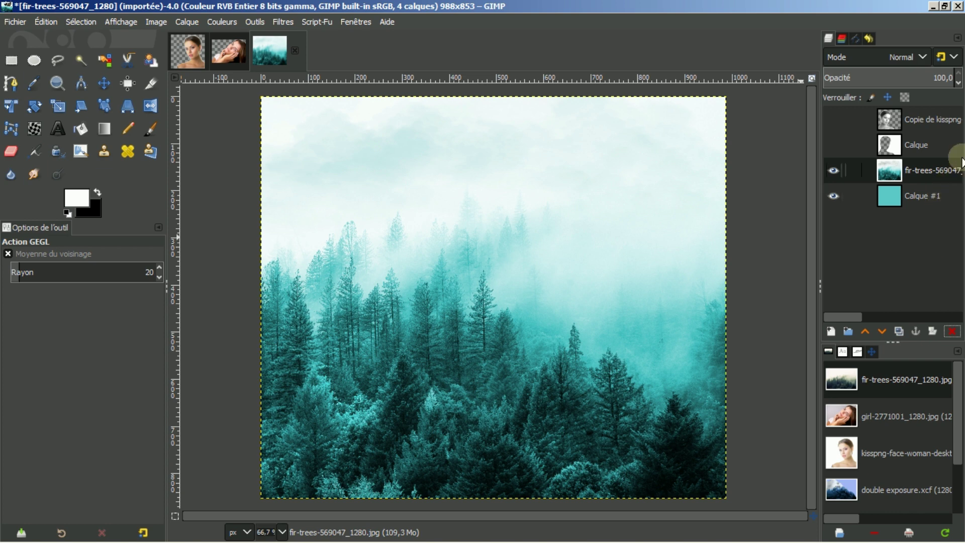
Show the white Calque layer and the portrait copy again, toggling both to compare with the bare forest
left_click(832, 145)
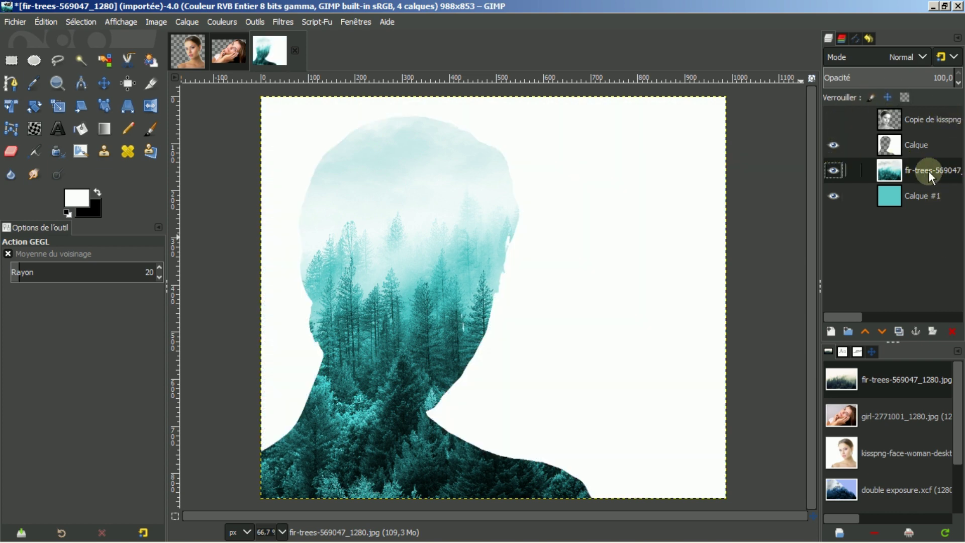
left_click(833, 116)
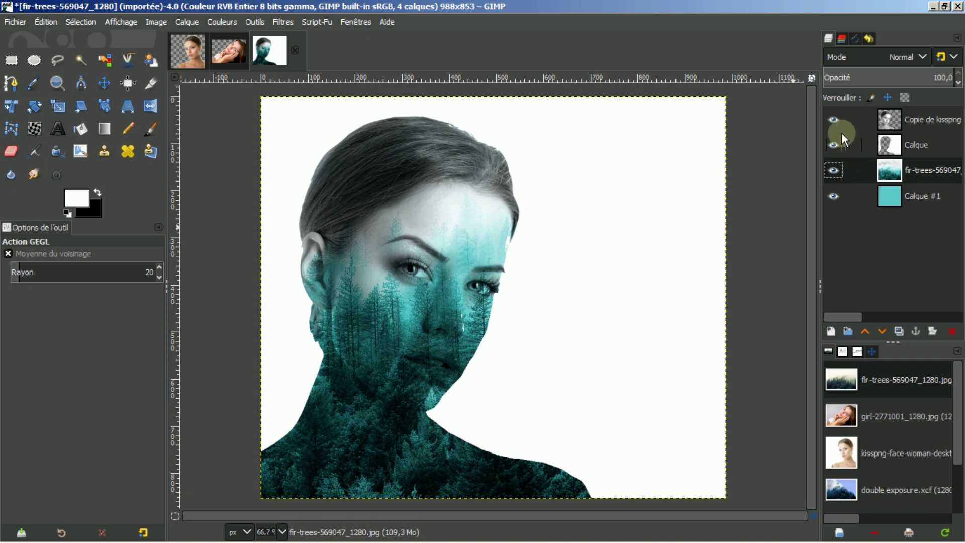
left_click(834, 119)
left_click(833, 145)
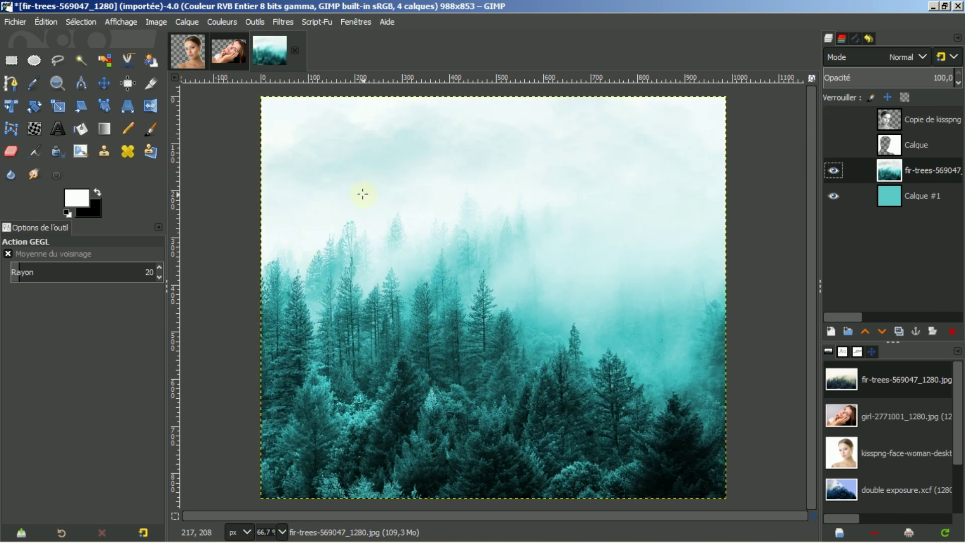
left_click(833, 119)
left_click(832, 145)
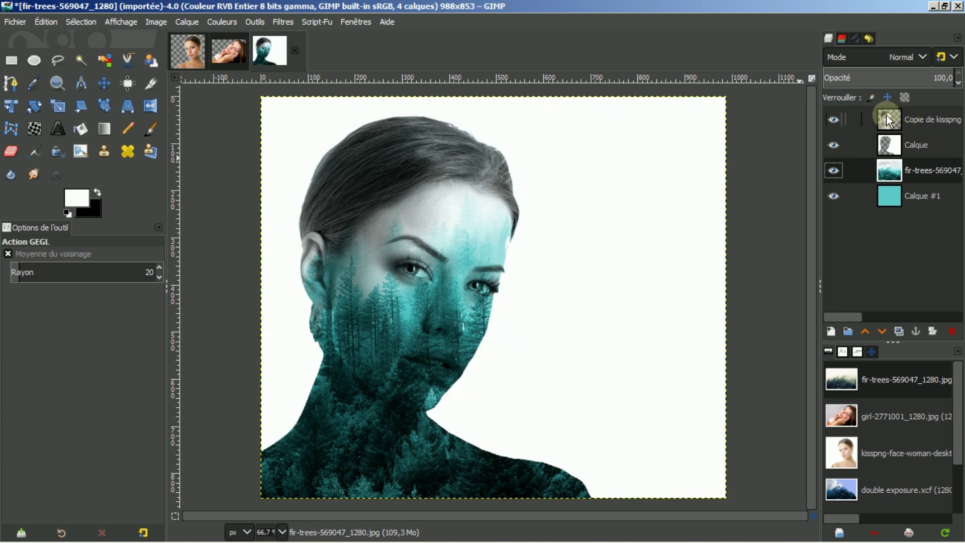
Add a white, full-opacity layer mask to the portrait copy layer
left_click(890, 118)
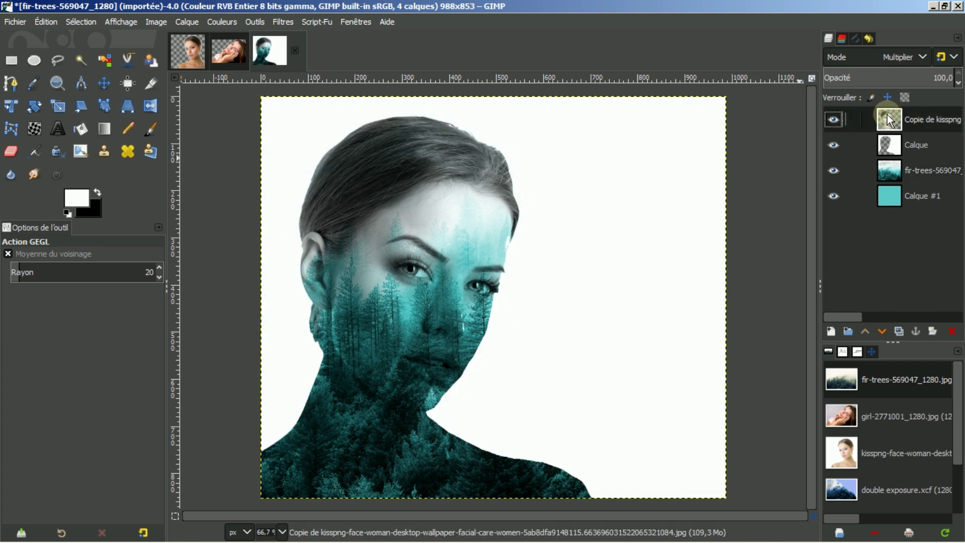
right_click(890, 120)
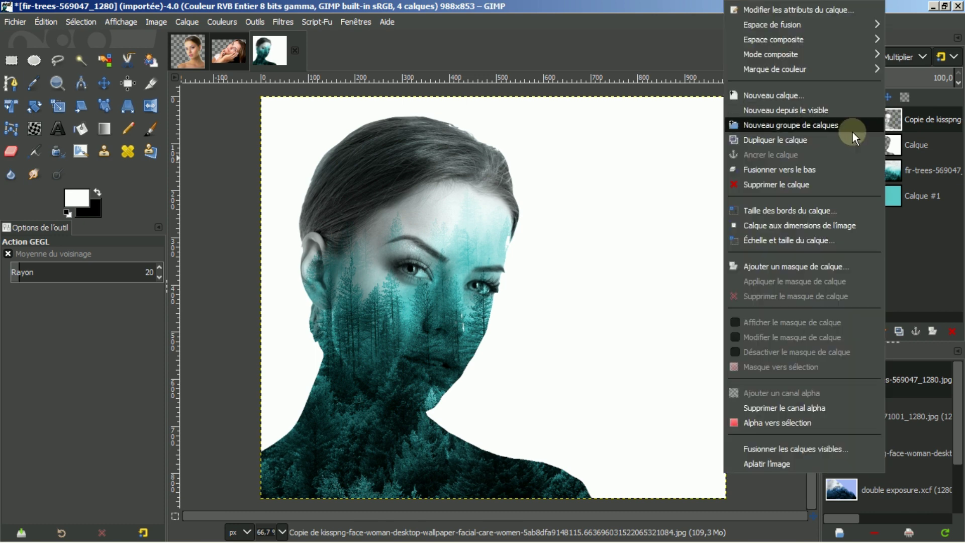
left_click(848, 266)
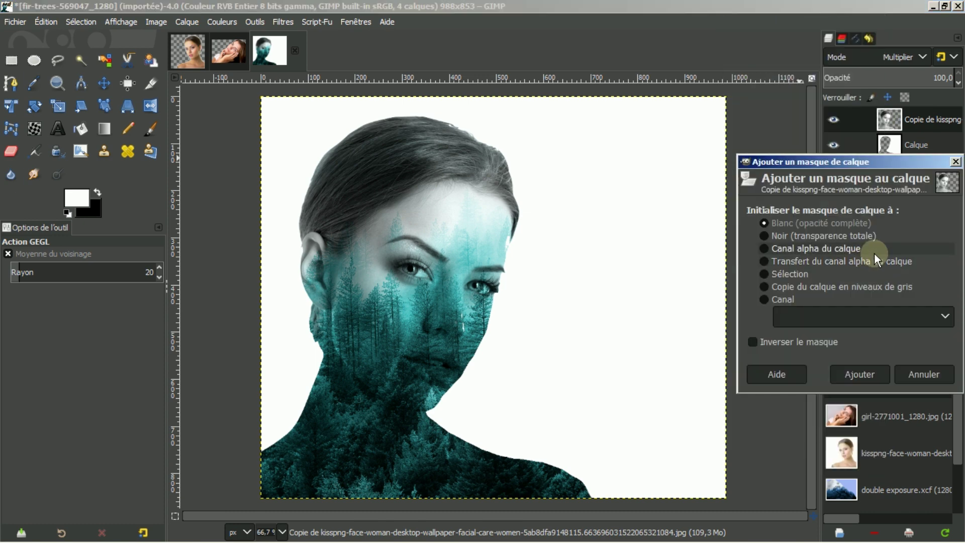
left_click(875, 369)
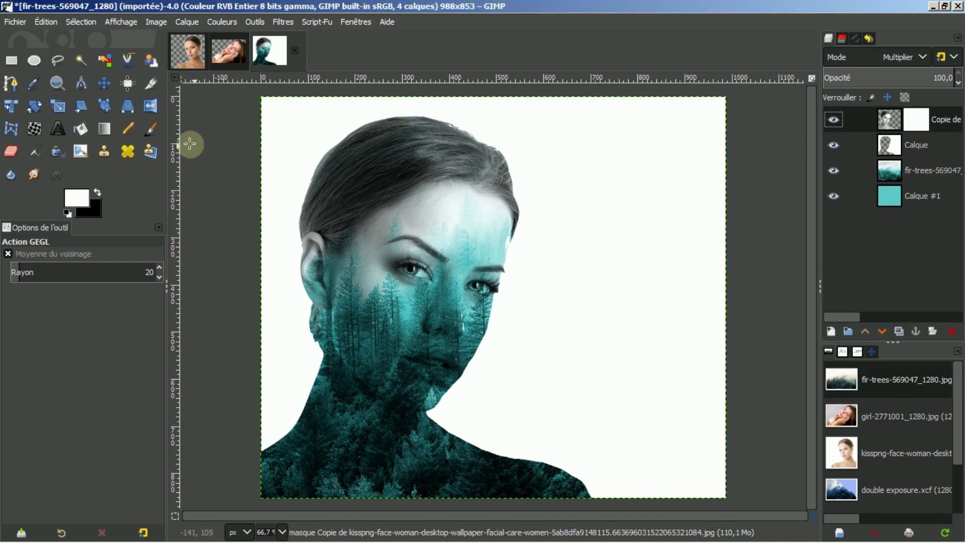
Paint black over the woman's hair and upper forehead on the portrait mask, using the 2. Hardness 025 brush at size 242
left_click(152, 129)
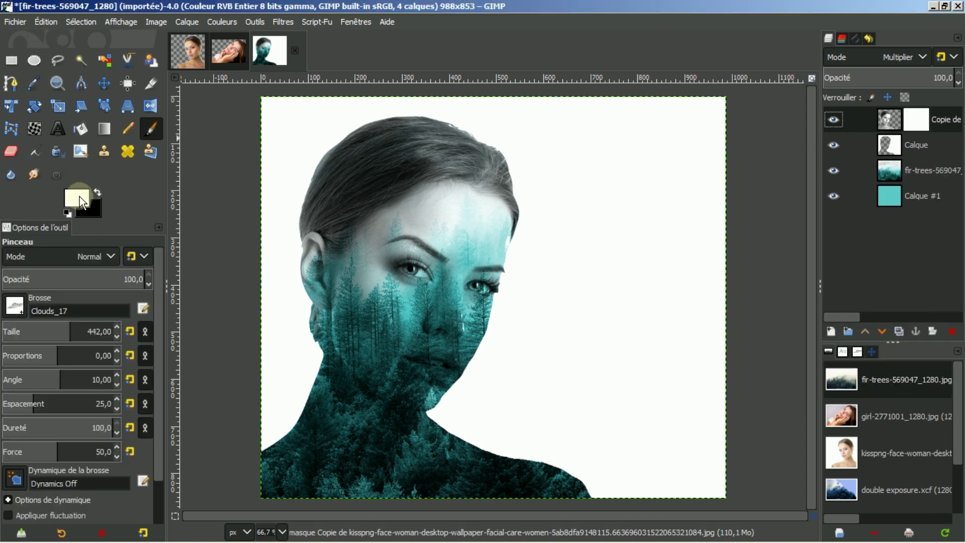
left_click(14, 306)
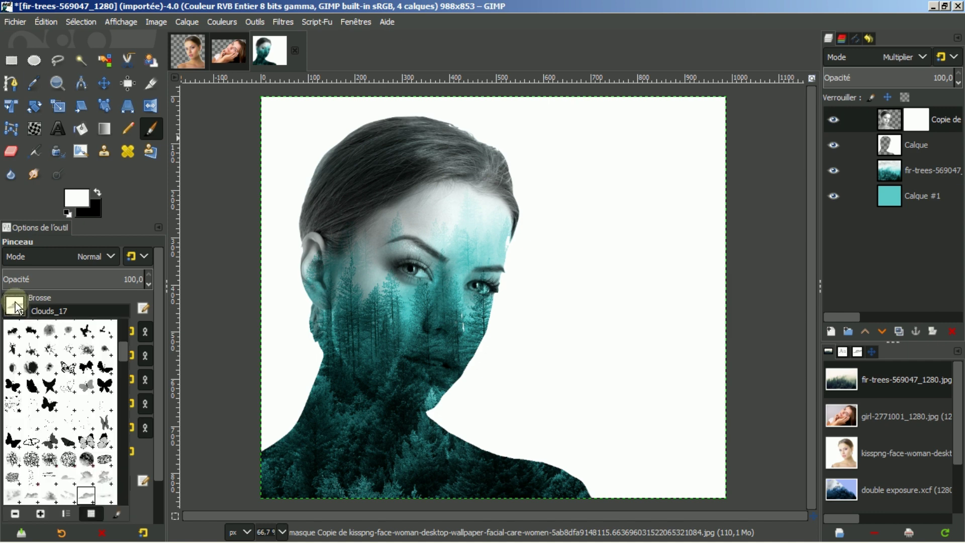
left_click(90, 352)
left_click_drag(120, 351, 124, 328)
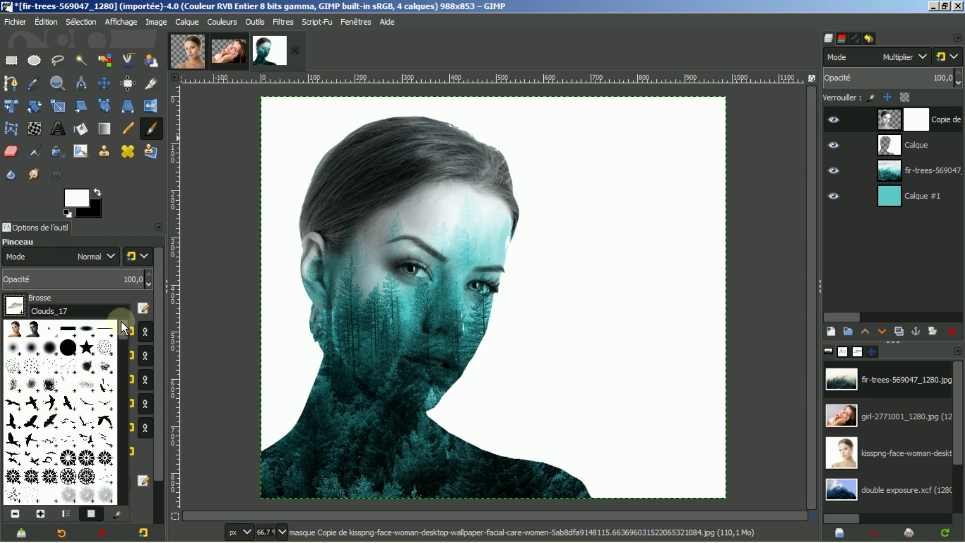
double_click(16, 350)
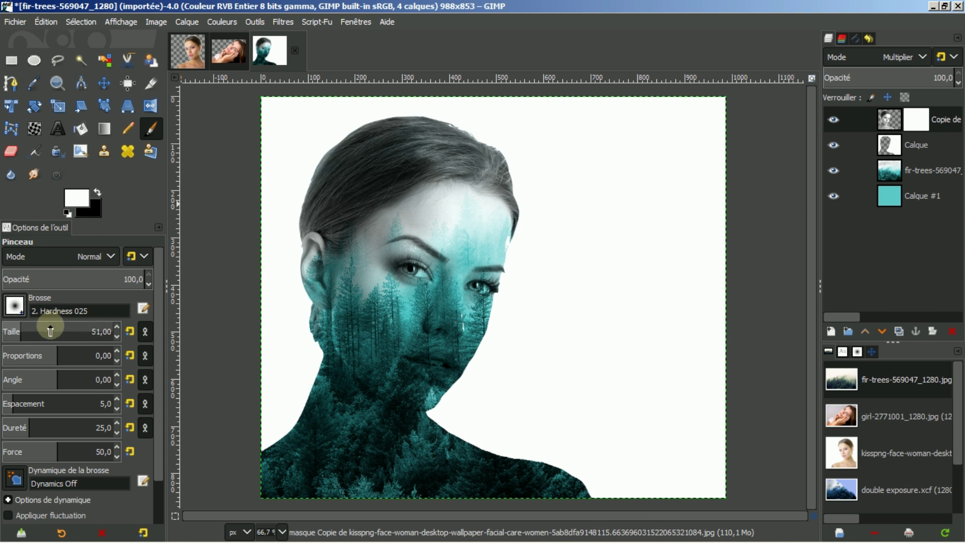
left_click_drag(50, 331, 52, 330)
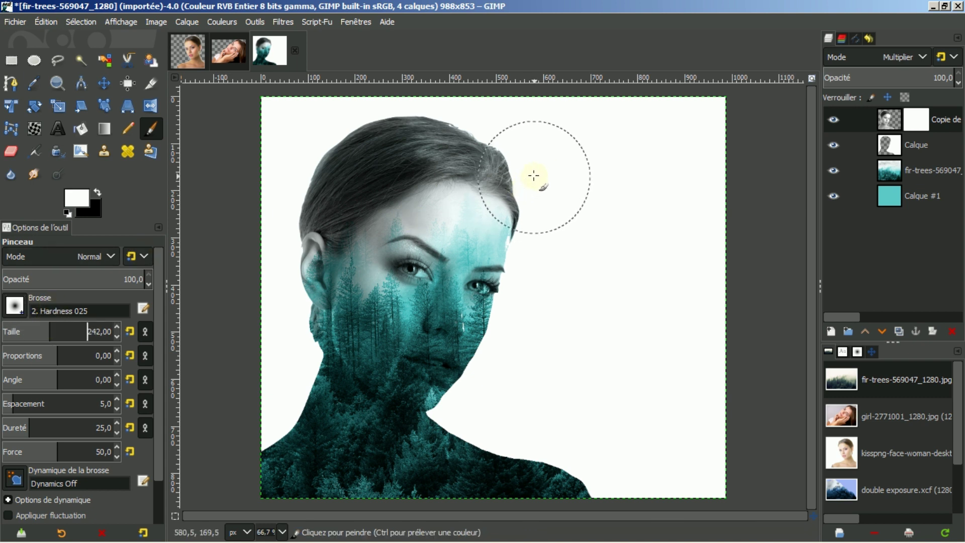
left_click(99, 189)
mouse_move(527, 202)
left_mouse_down()
mouse_move(532, 237)
mouse_move(530, 196)
mouse_move(504, 153)
mouse_move(476, 133)
mouse_move(449, 119)
mouse_move(355, 123)
mouse_move(339, 145)
mouse_move(376, 167)
mouse_move(420, 171)
mouse_move(520, 168)
mouse_move(490, 165)
mouse_move(428, 129)
mouse_move(369, 117)
mouse_move(328, 161)
mouse_move(375, 192)
mouse_move(407, 148)
mouse_move(402, 136)
mouse_move(347, 172)
mouse_move(298, 179)
mouse_move(281, 197)
mouse_move(307, 196)
mouse_move(330, 214)
mouse_move(387, 186)
mouse_move(392, 178)
mouse_move(316, 171)
mouse_move(279, 215)
mouse_move(331, 129)
mouse_move(418, 123)
mouse_move(517, 162)
left_mouse_up()
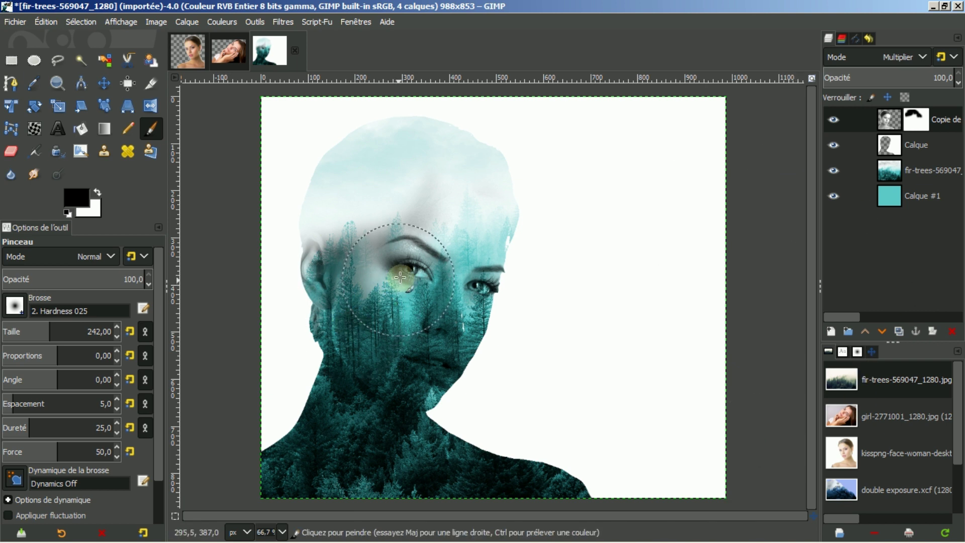
Boost the portrait layer's contrast with Curves by pulling the midtones down and moving the white point to input 206, output 255
left_click(887, 117)
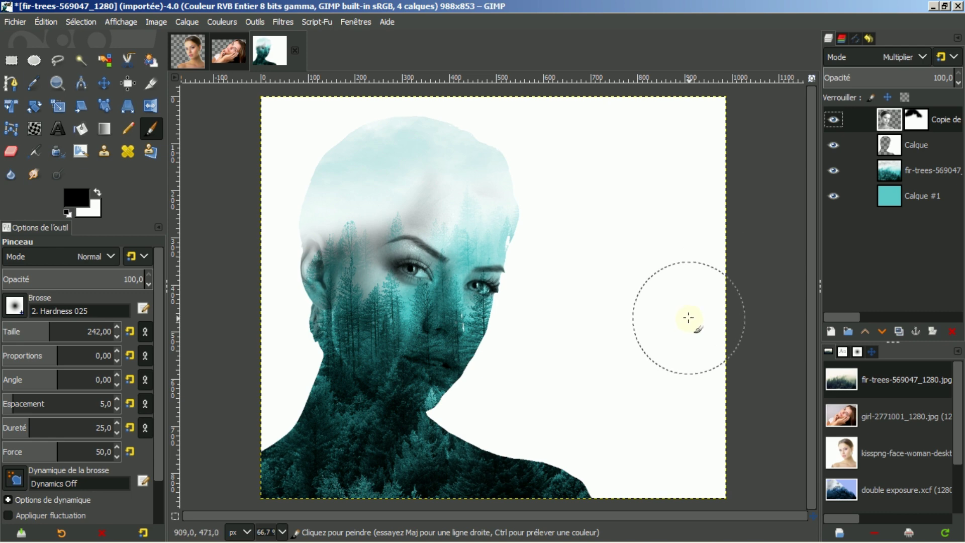
left_click(225, 24)
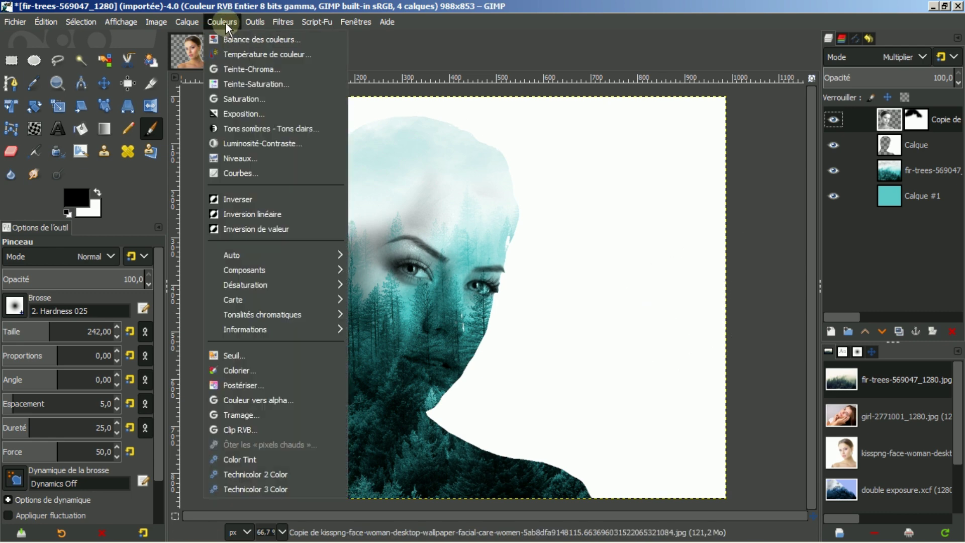
left_click(231, 171)
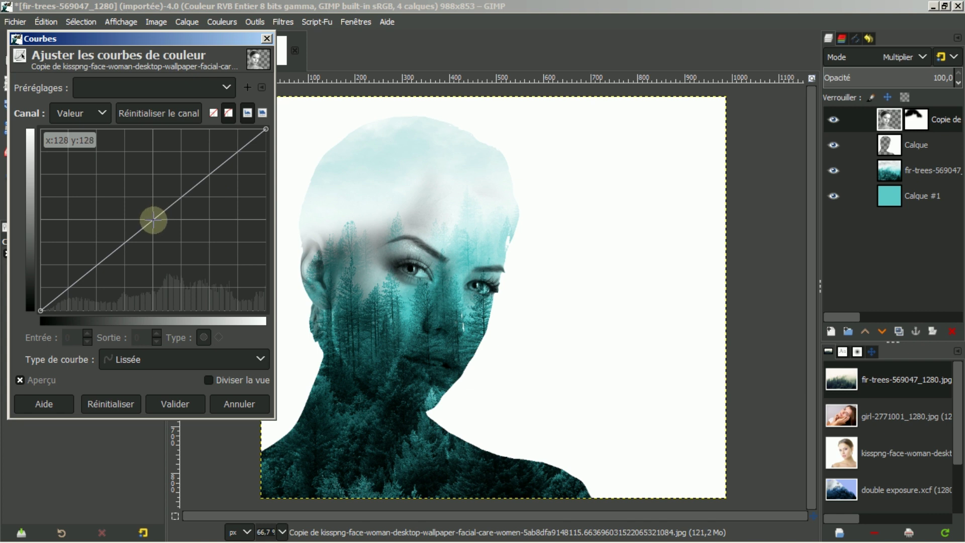
left_click_drag(153, 220, 162, 235)
left_click_drag(265, 129, 223, 129)
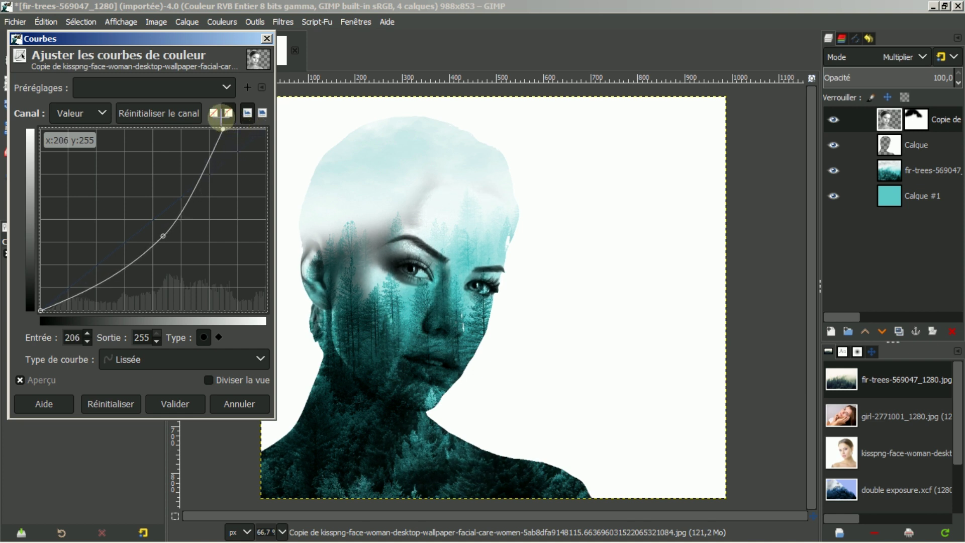
left_click(177, 403)
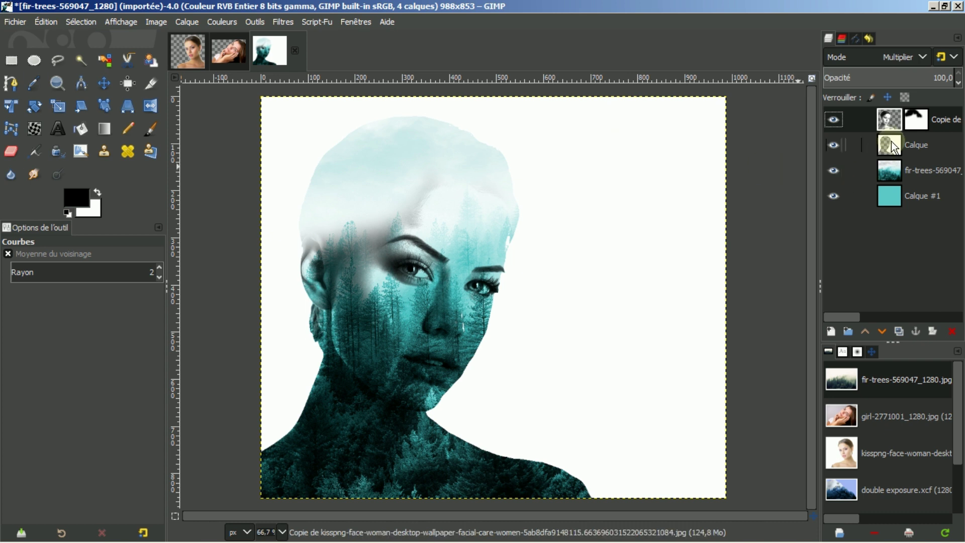
Hide the Calque layer, paint black on the portrait's mask over the leftover grey smudge on the forehead, and show Calque again
left_click(834, 145)
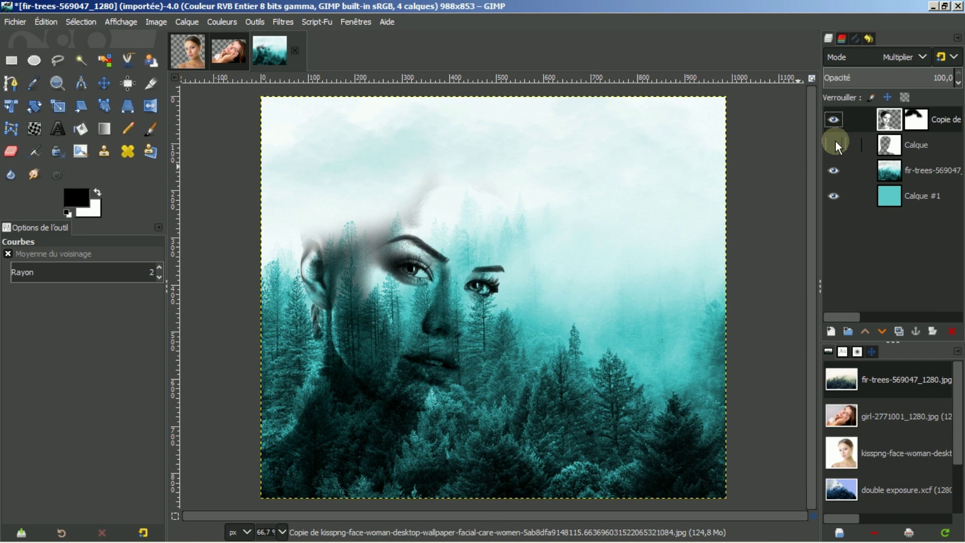
left_click(912, 121)
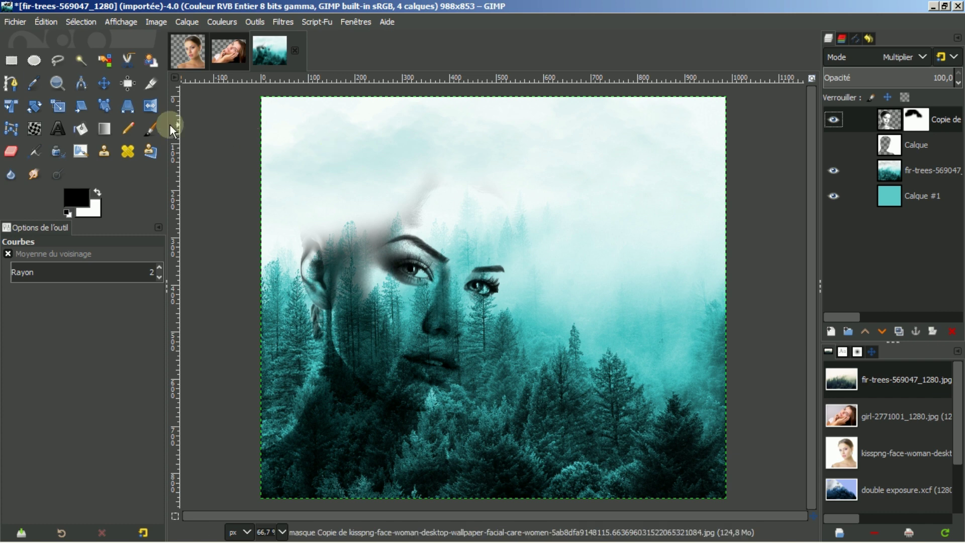
left_click(152, 128)
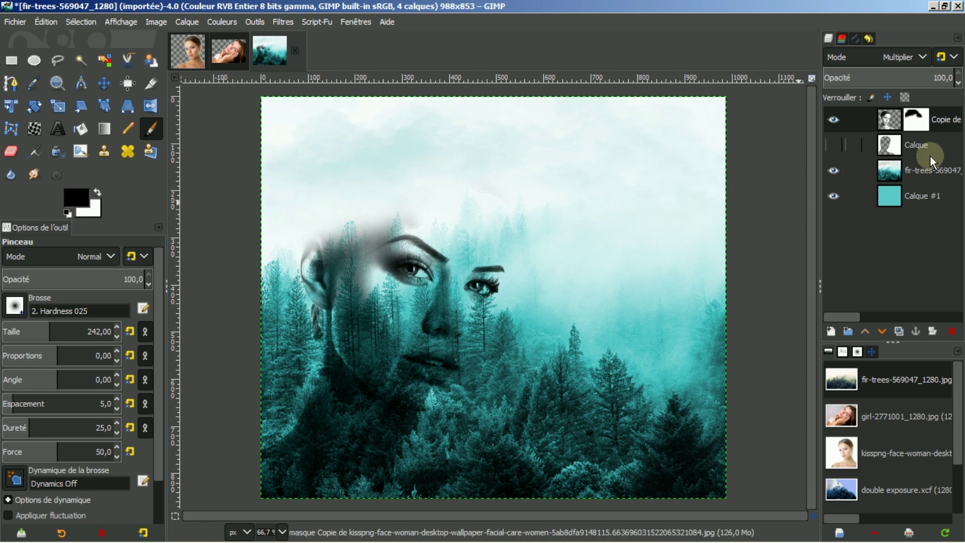
left_click(829, 144)
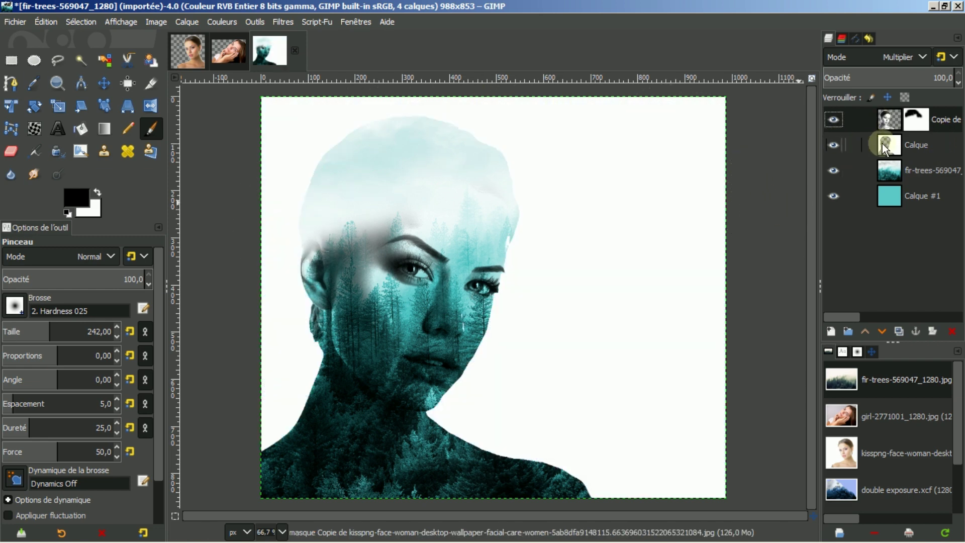
Colorize the Calque layer pale teal, keeping hue and saturation at 0.5 and lowering luminosity to about -0.08
left_click(909, 147)
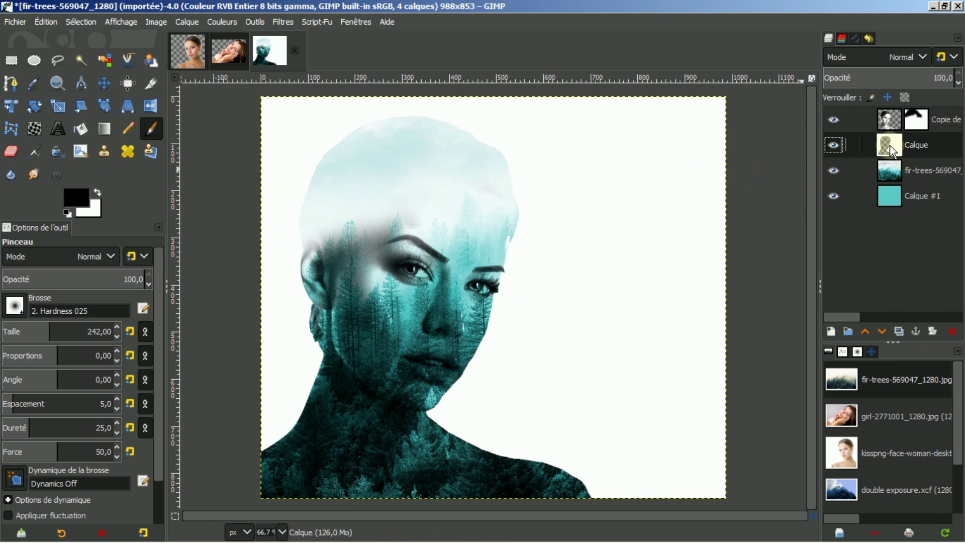
left_click(214, 21)
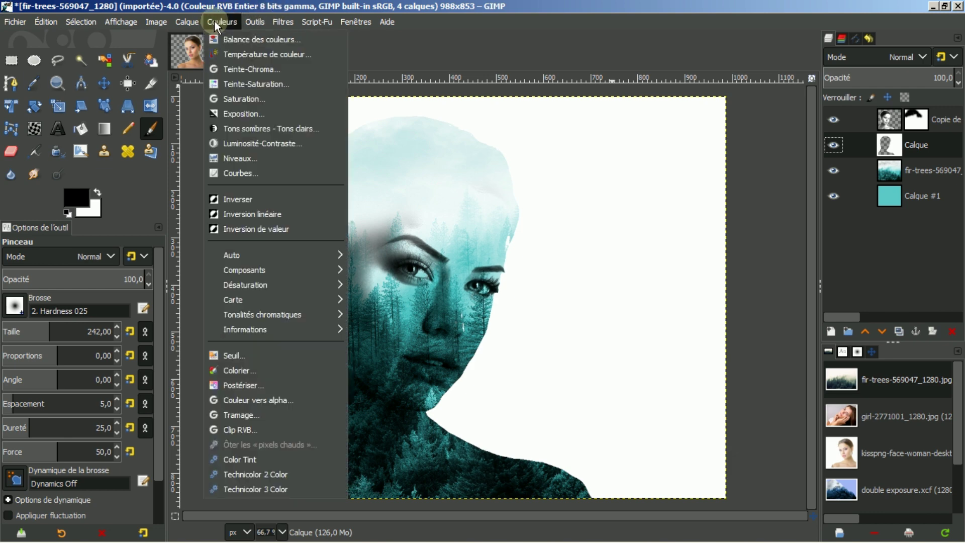
left_click(220, 370)
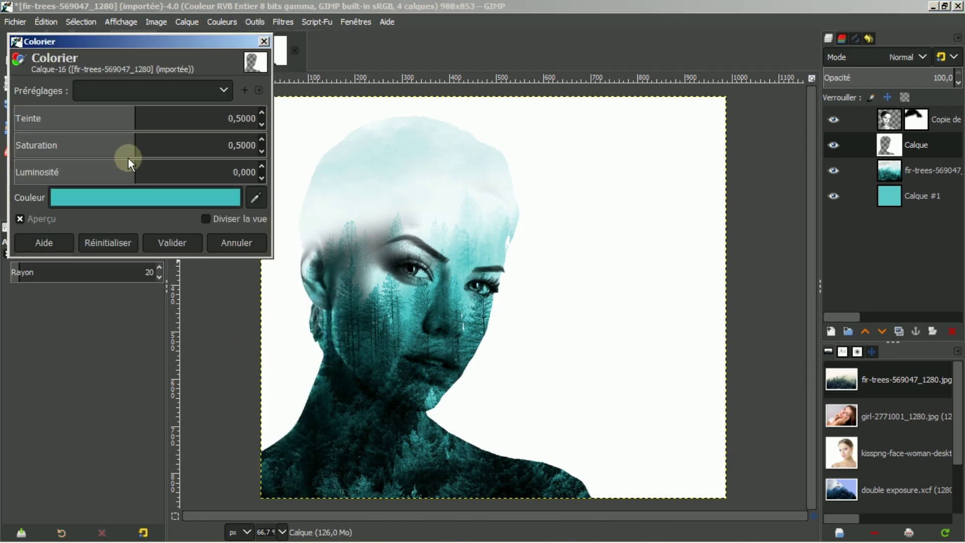
left_click_drag(134, 163, 127, 166)
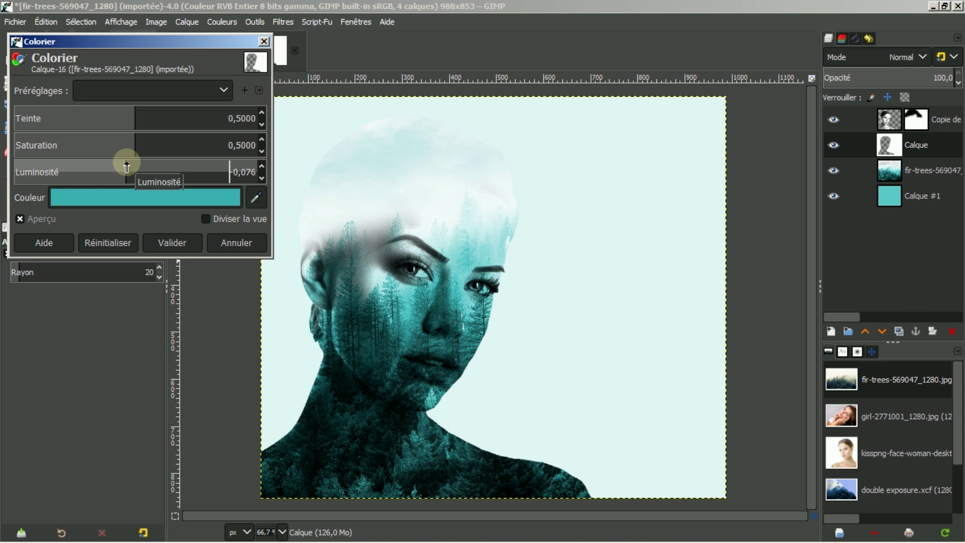
left_click_drag(127, 165, 127, 166)
left_click_drag(126, 166, 126, 166)
left_click(170, 243)
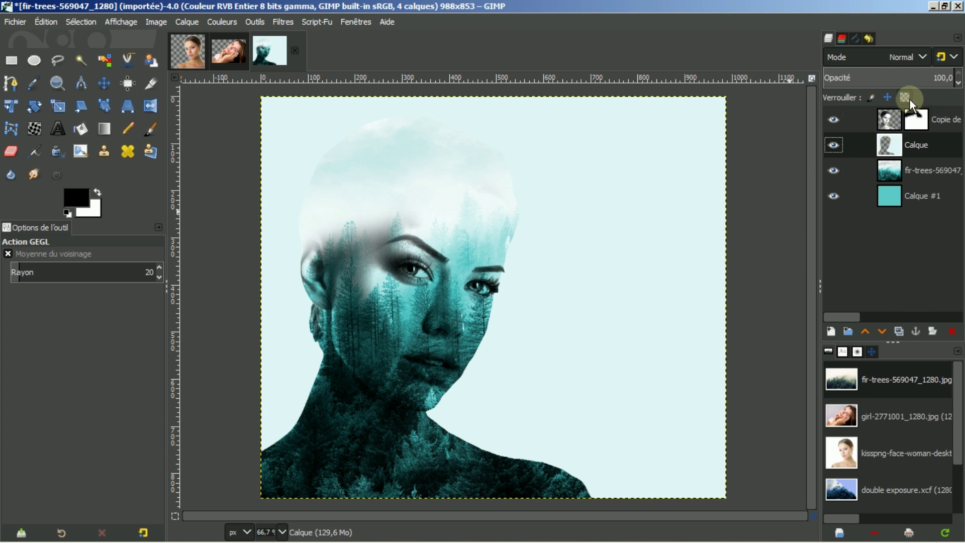
Toggle the Calque and fir-trees layers off and on to compare, and lower the Calque layer's opacity to 33.3
left_click(834, 146)
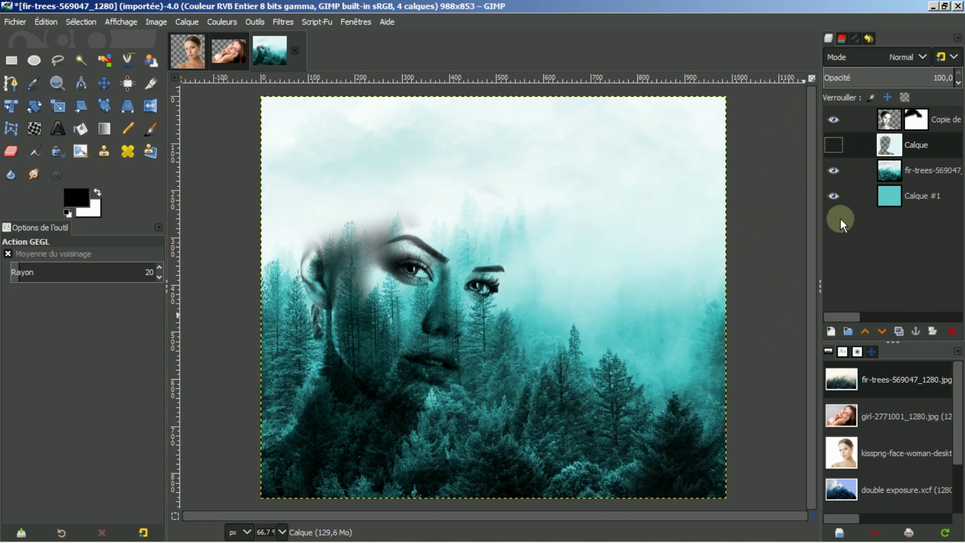
left_click(832, 171)
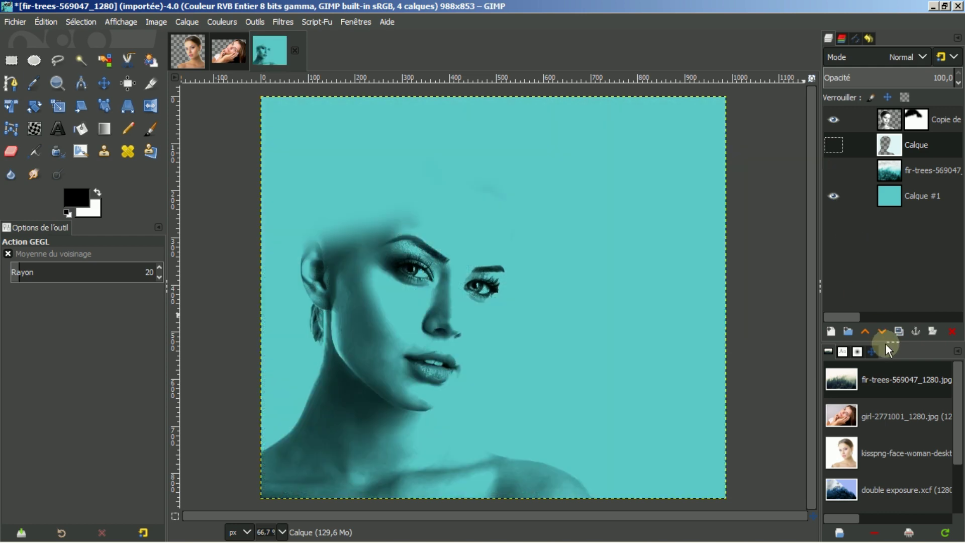
left_click(834, 169)
left_click(832, 144)
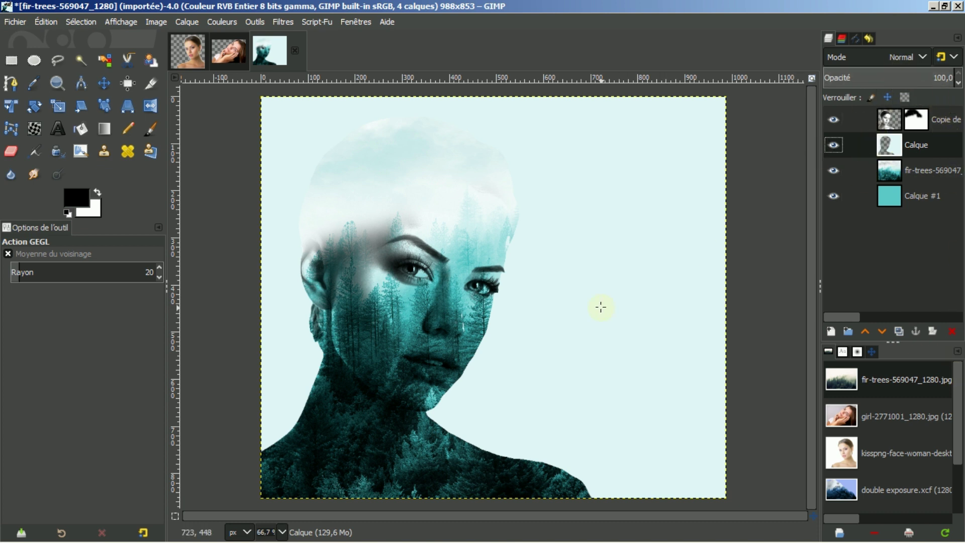
left_click(889, 77)
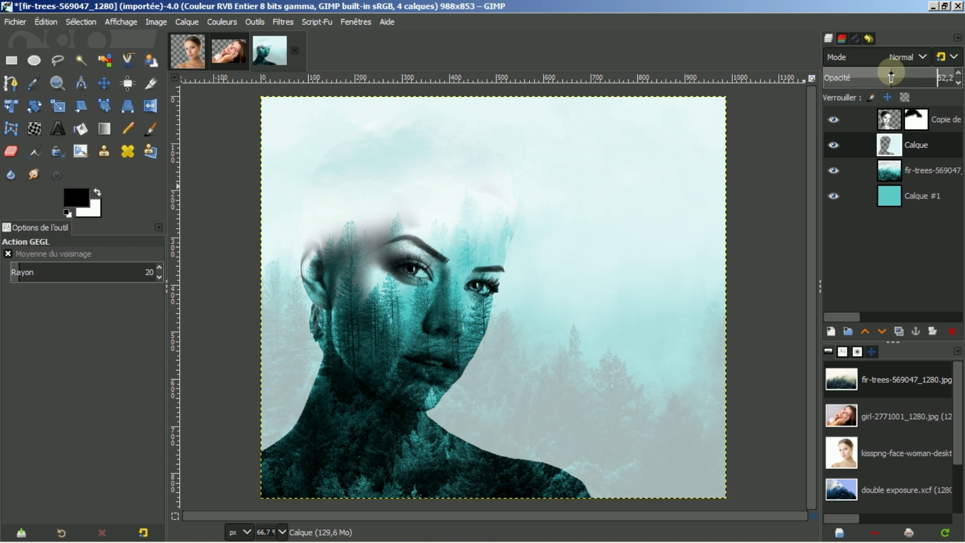
left_click_drag(889, 77, 867, 74)
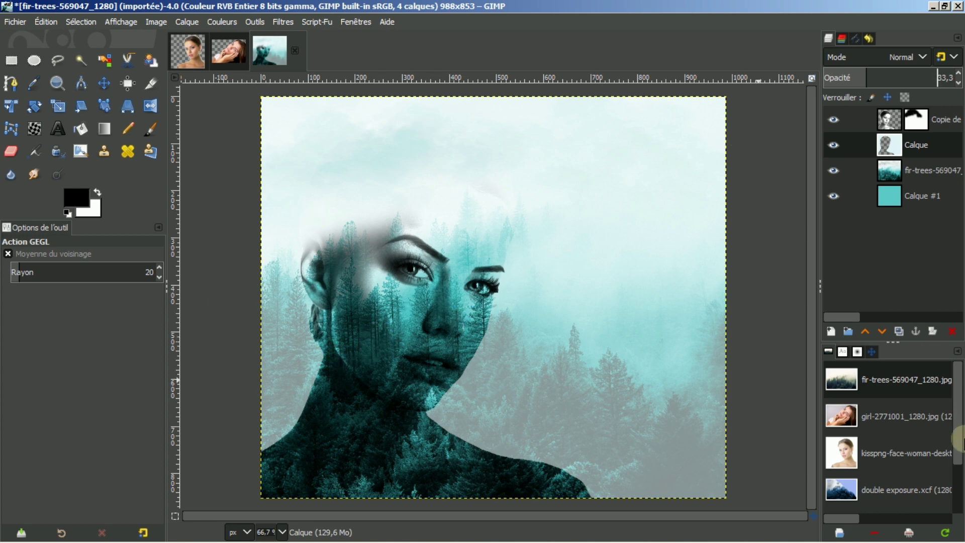
Open double exposure.xcf, toggle its Calque layer to compare the background with and without it, and return to the fir-trees composition
double_click(860, 490)
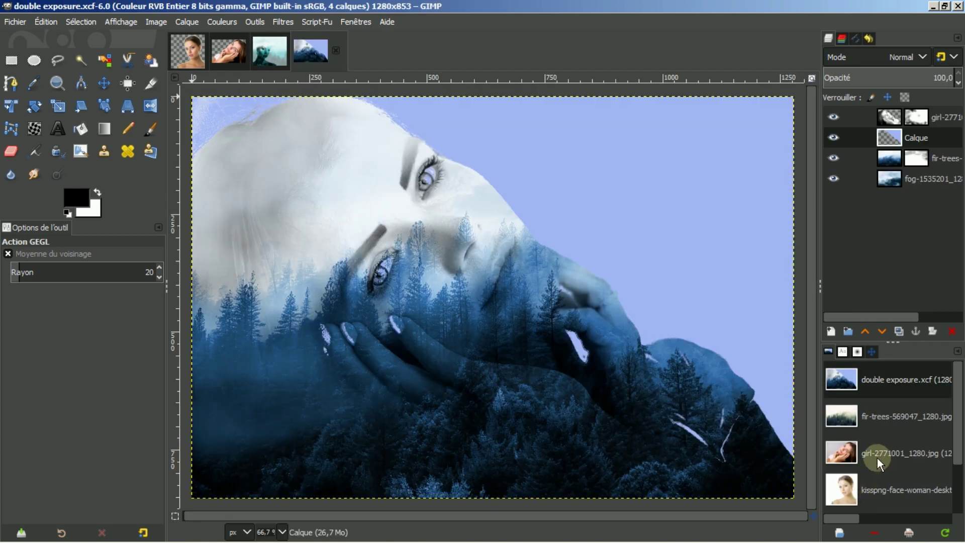
left_click(833, 135)
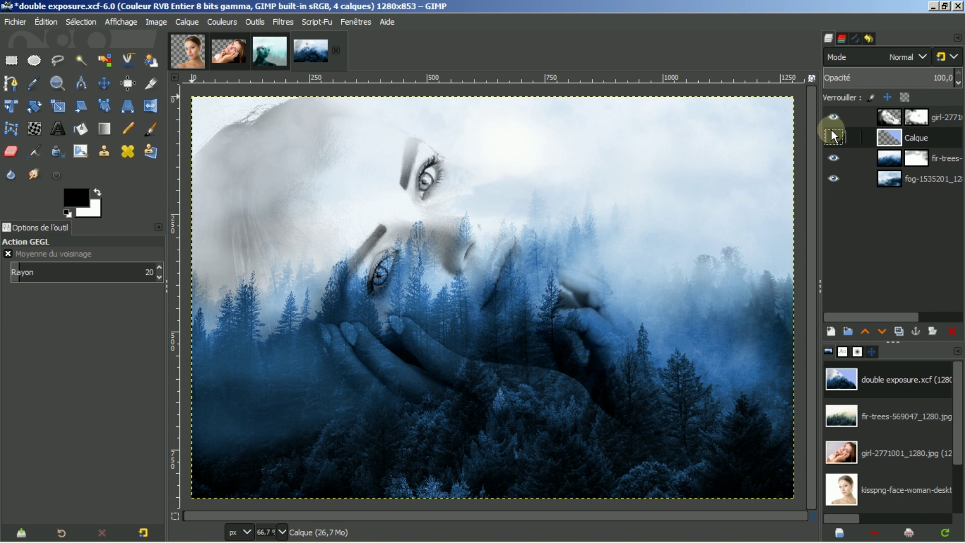
left_click(833, 134)
left_click(833, 136)
left_click(276, 59)
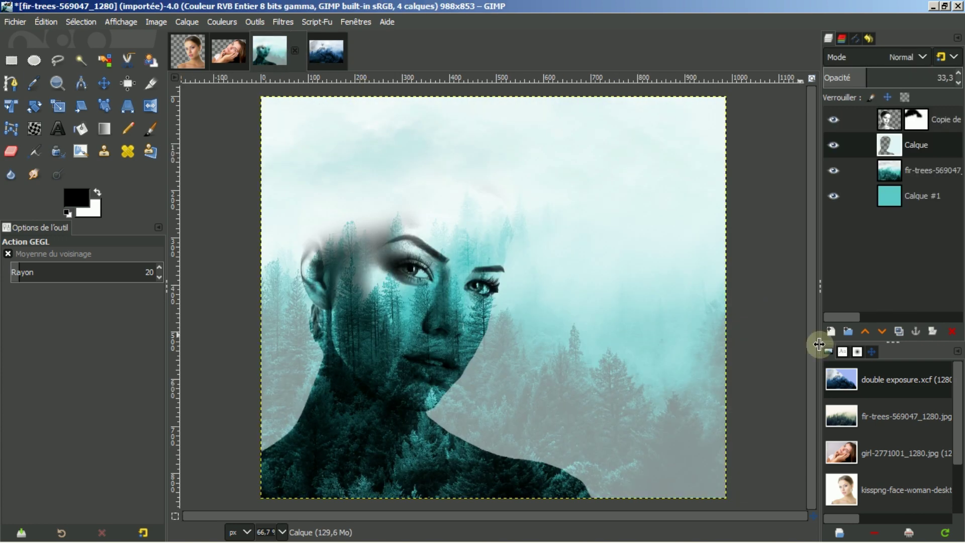